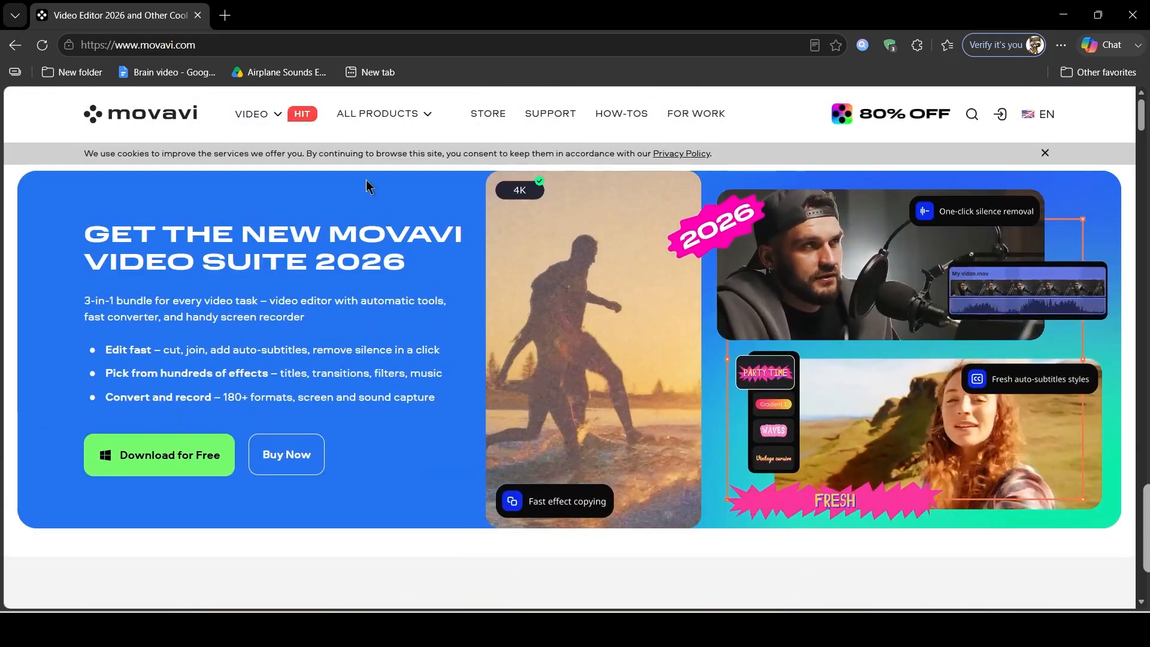
drag(199, 45, 78, 48)
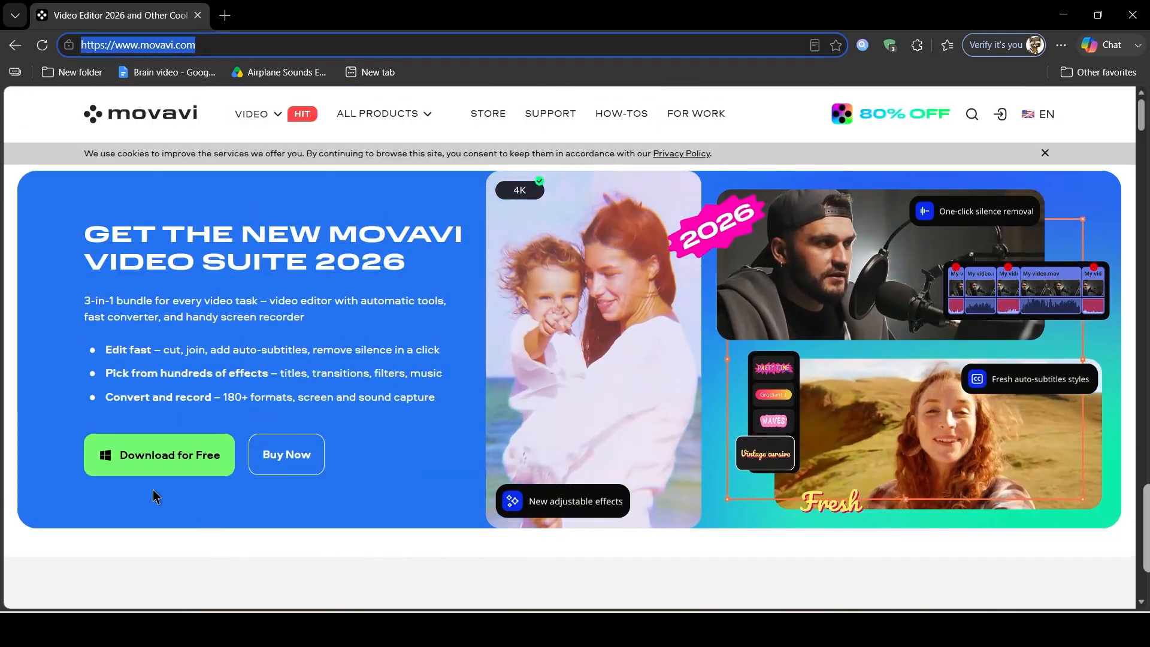
drag(110, 234, 449, 334)
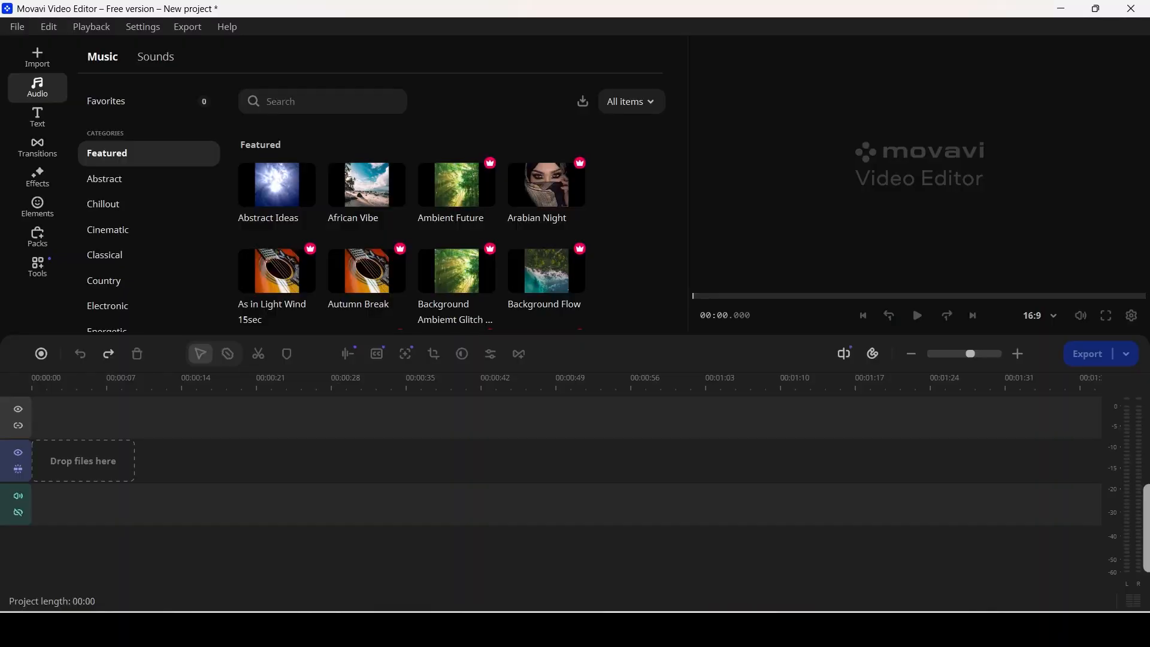
Examine the built-in music, titles, transitions, effects, elements, packs, tools and background libraries.
scroll(347, 207, down, 2)
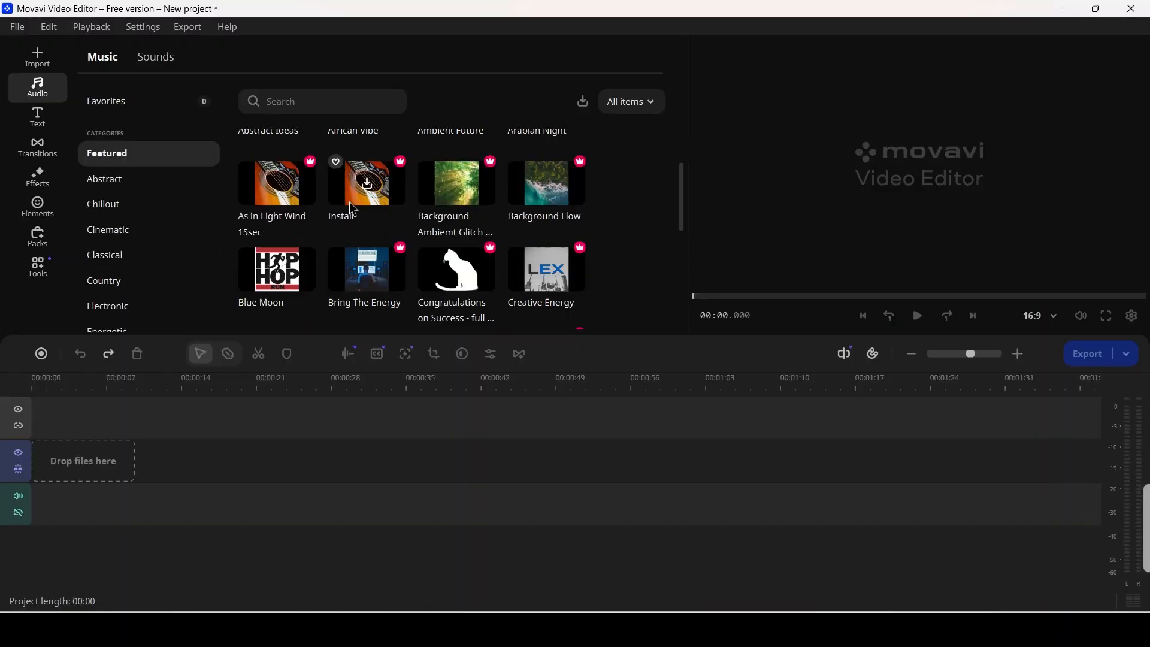
scroll(92, 244, down, 2)
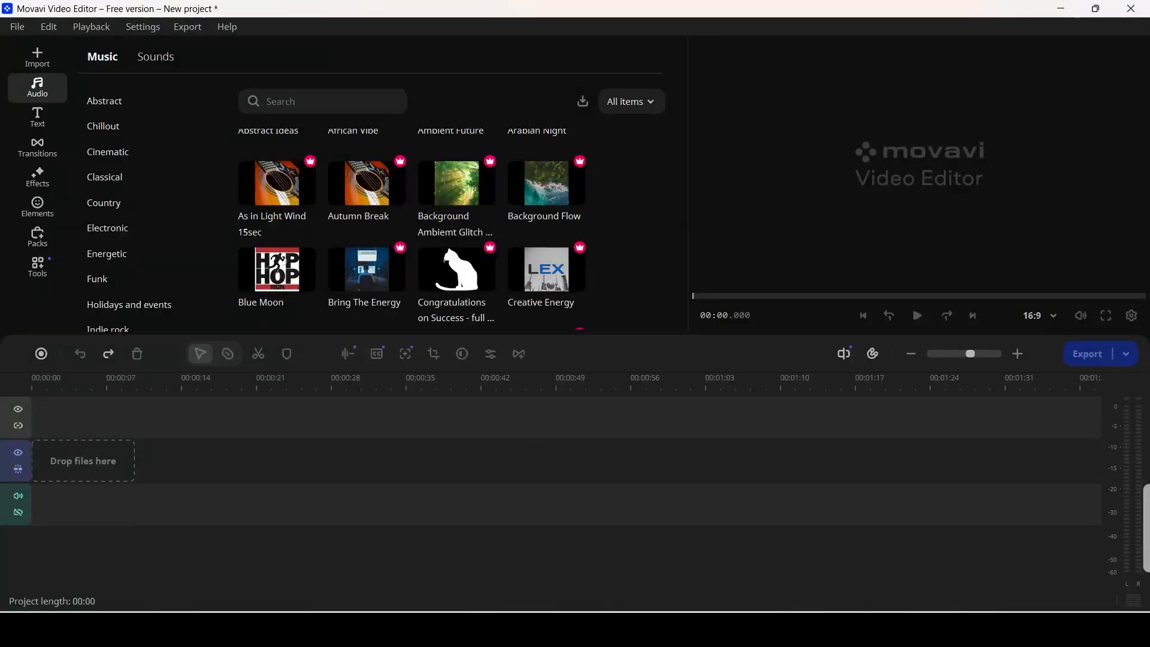
click(709, 629)
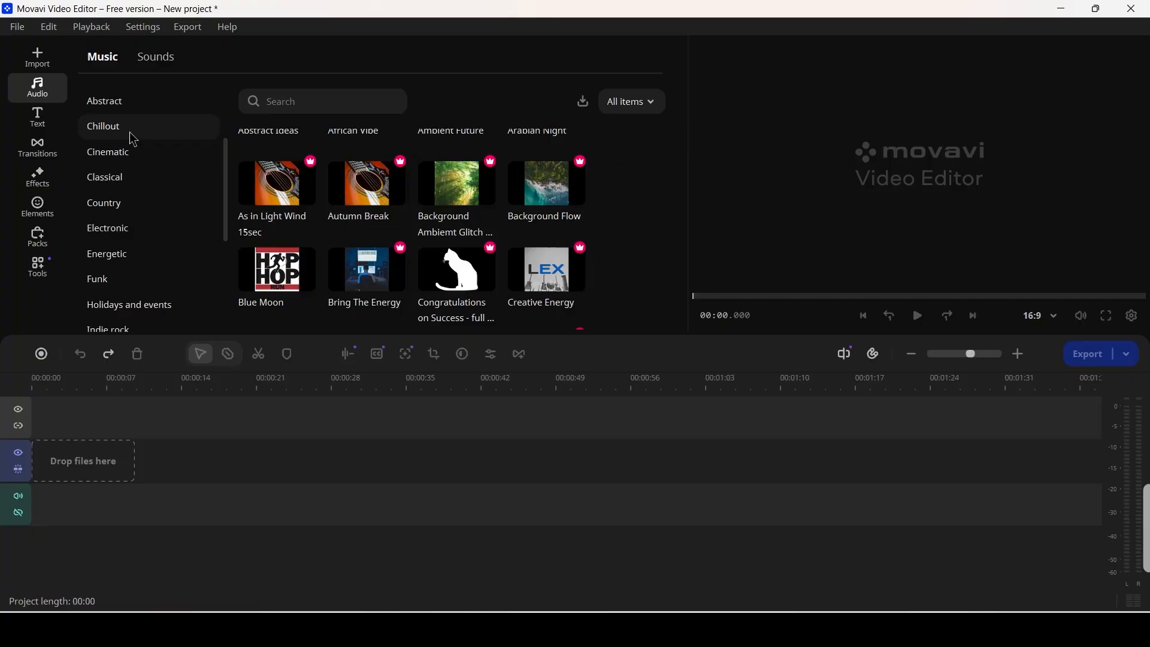
click(46, 124)
click(37, 148)
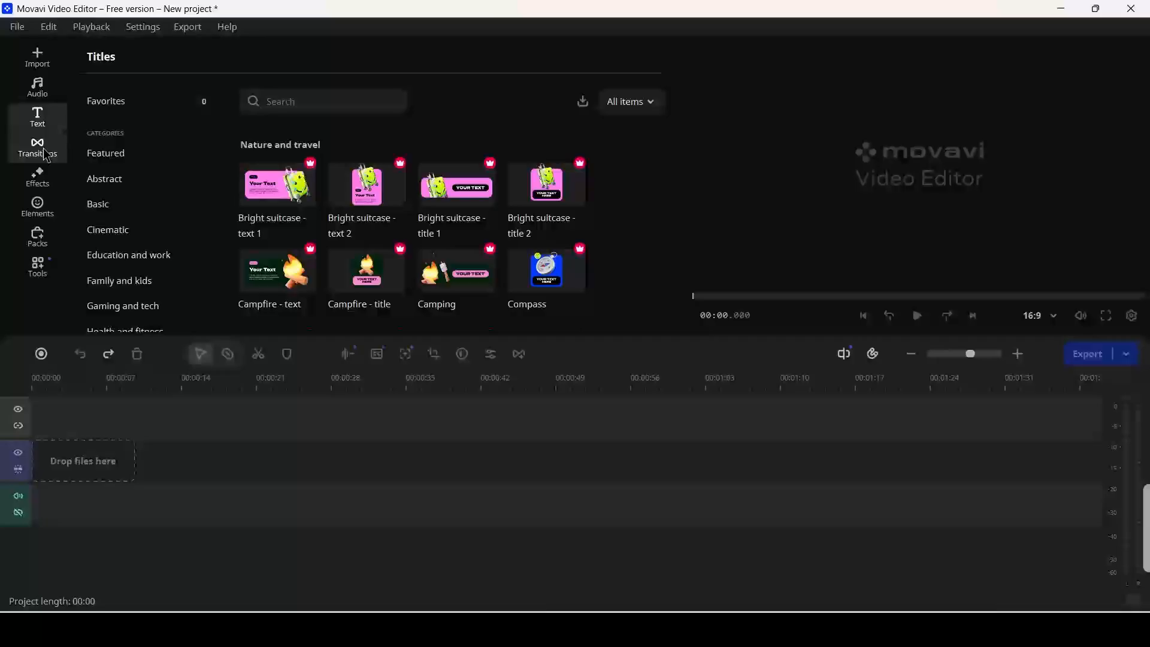
click(36, 181)
click(37, 206)
click(38, 88)
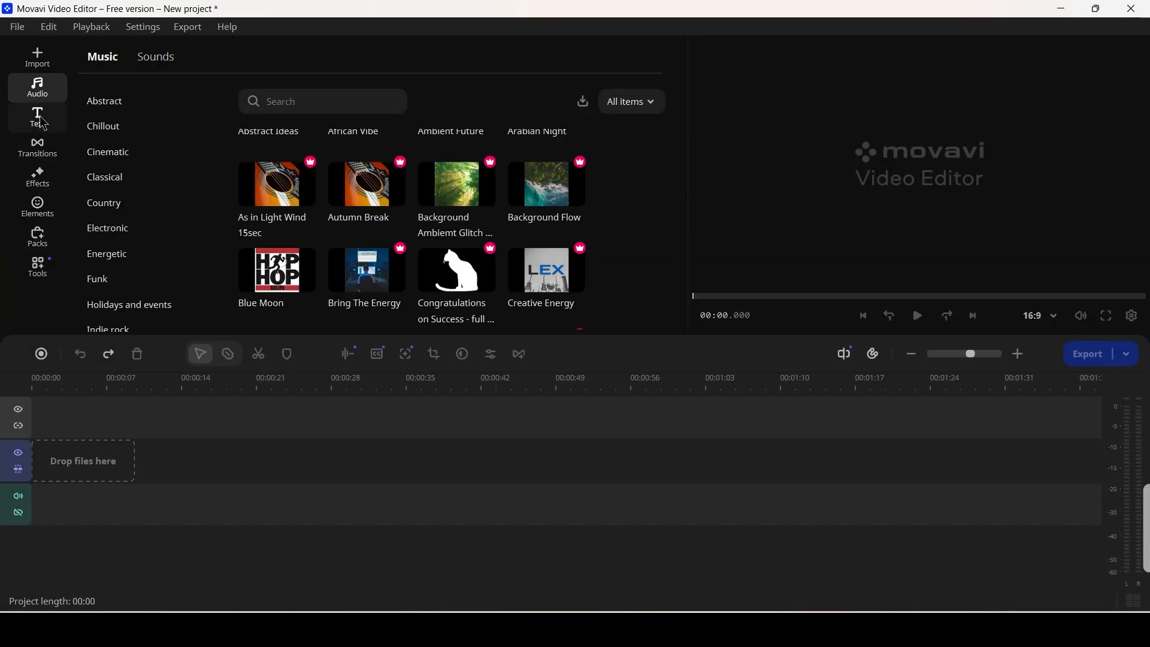
click(37, 118)
click(51, 157)
click(37, 179)
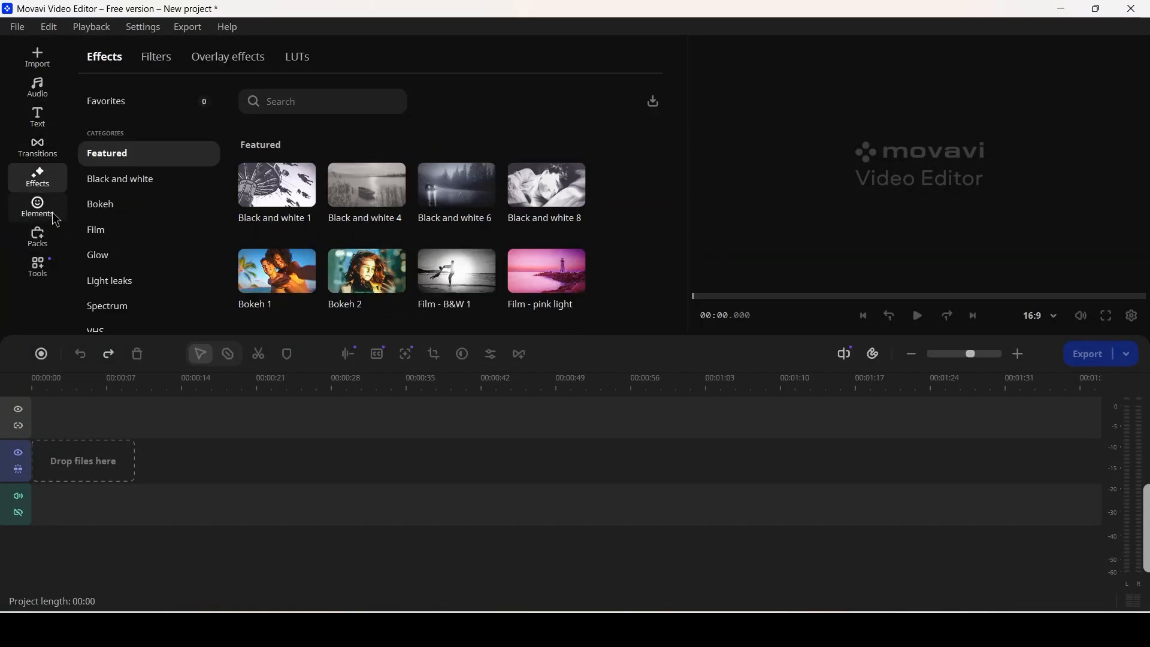
click(54, 219)
click(52, 243)
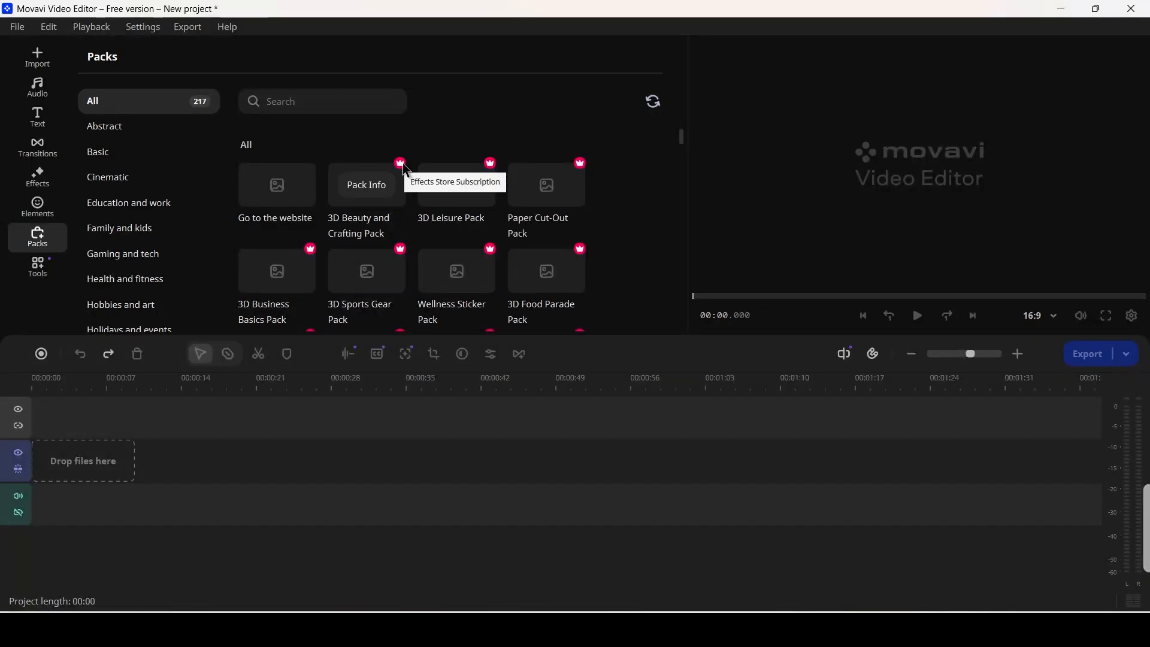
click(37, 267)
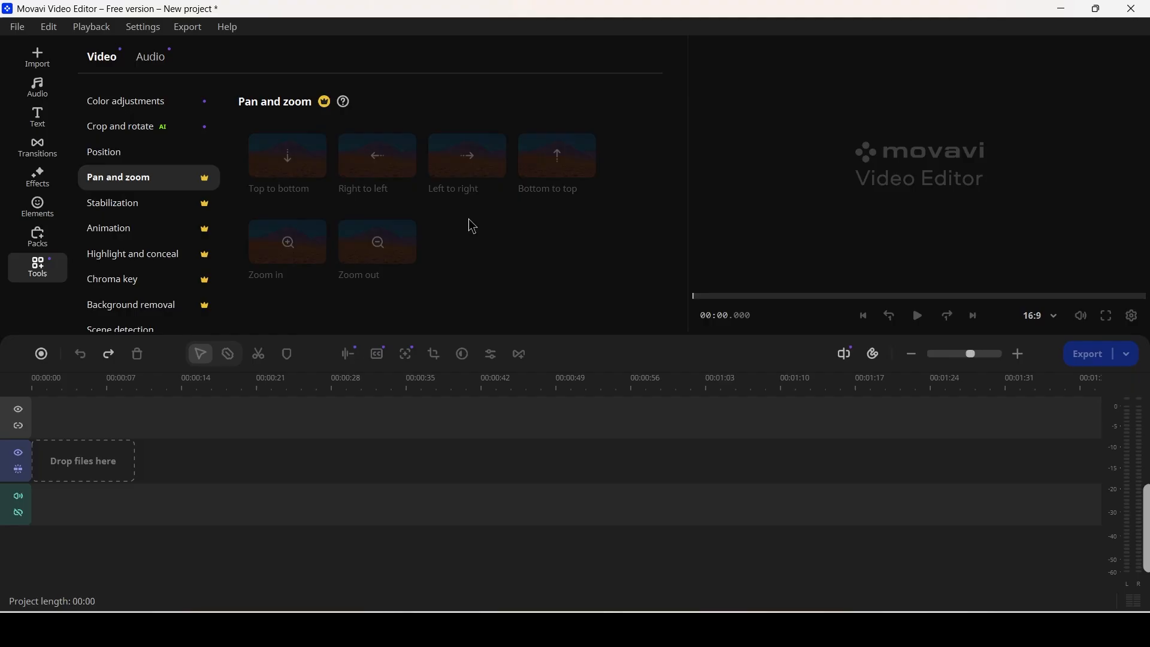
click(38, 57)
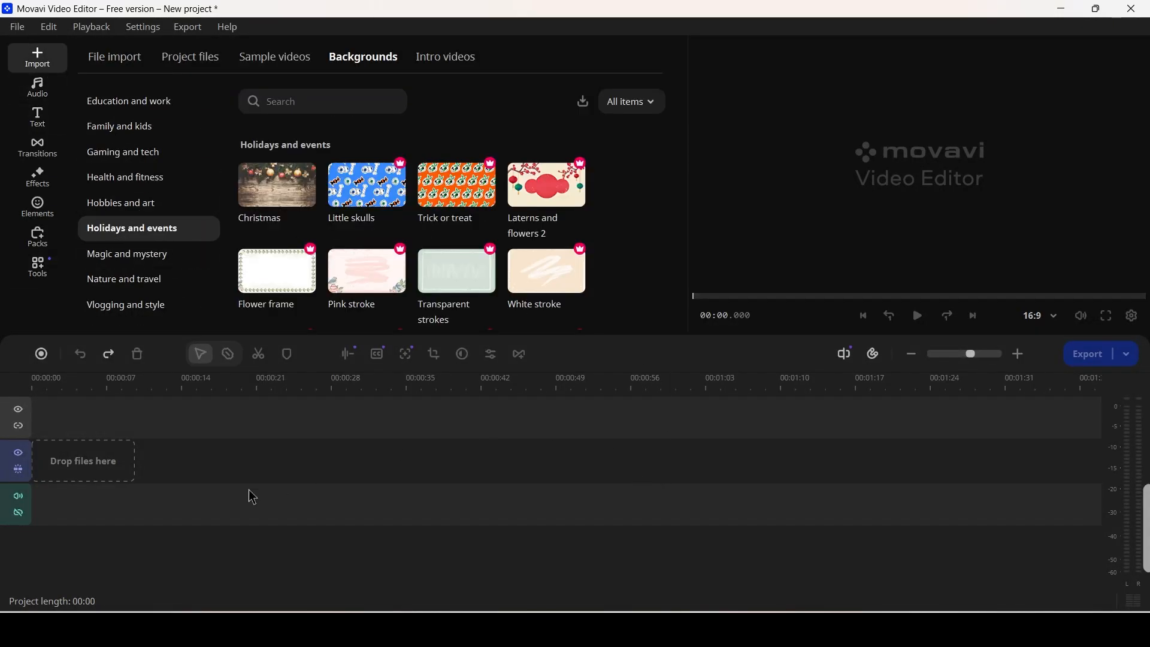
Add the "intro of the video" clip from the 28-07-2026 folder in File Explorer to the main video track.
mouse_move(643, 629)
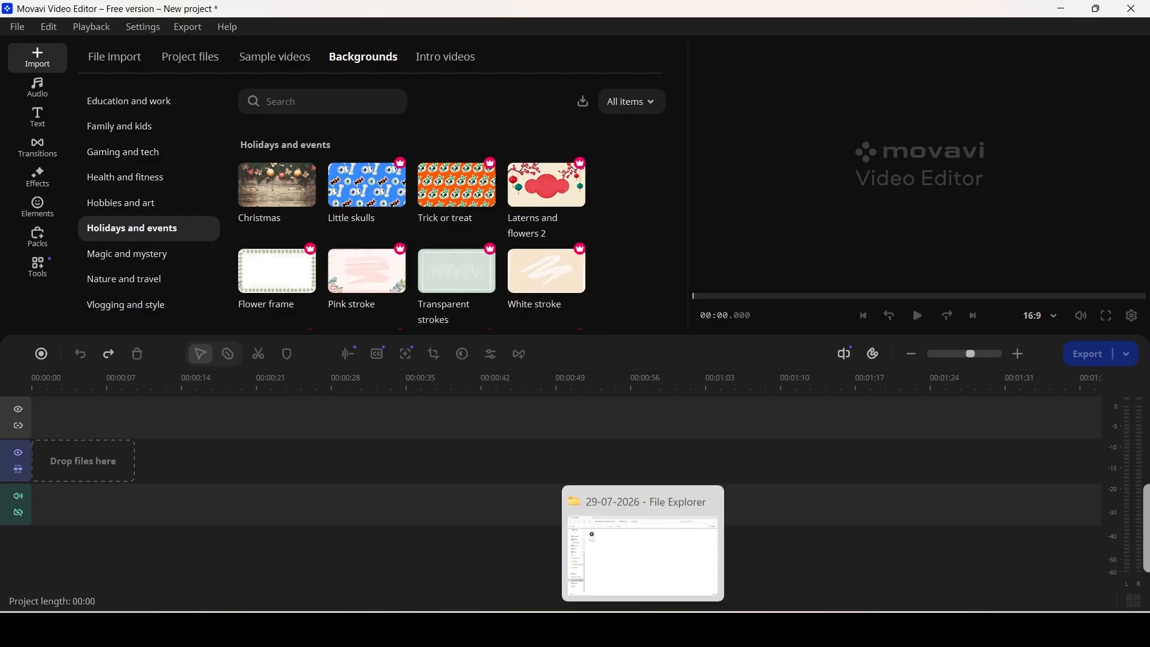
click(633, 566)
double_click(485, 8)
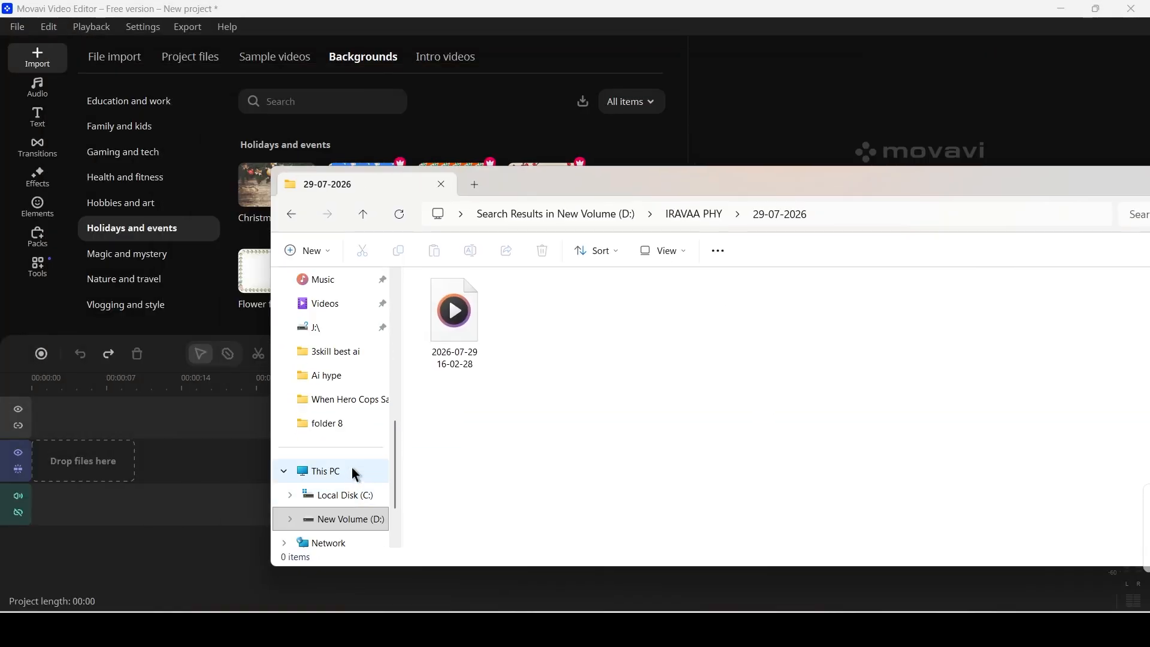
click(693, 214)
double_click(541, 367)
drag(536, 293, 179, 467)
drag(947, 166, 684, 201)
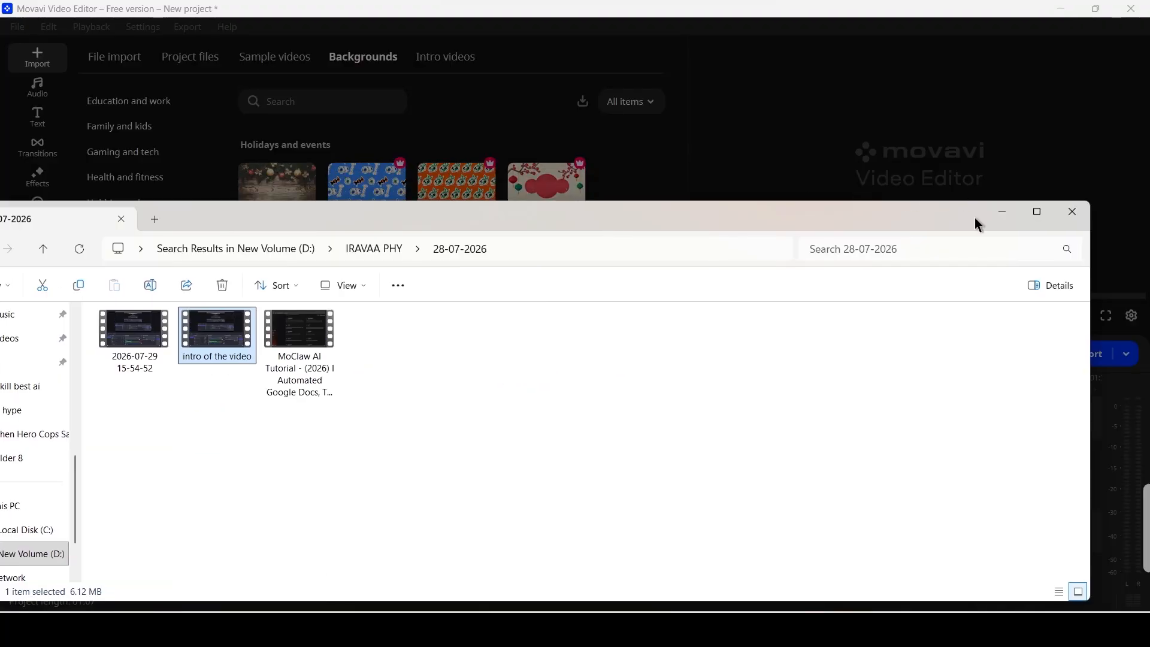
click(1002, 211)
click(554, 465)
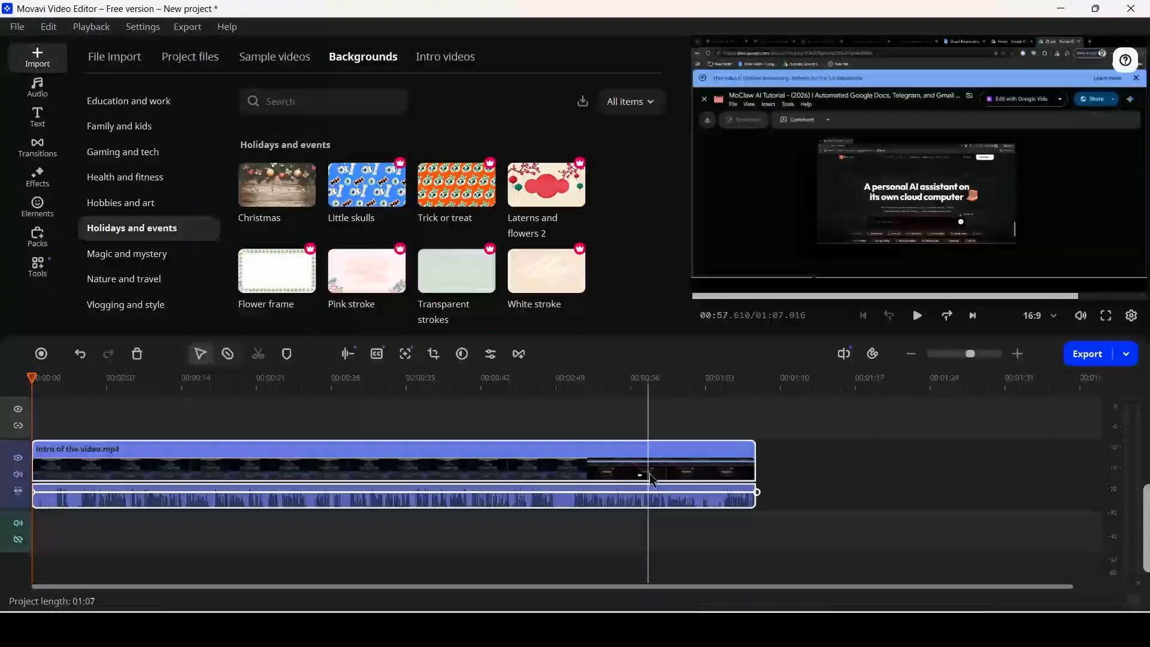
click(703, 473)
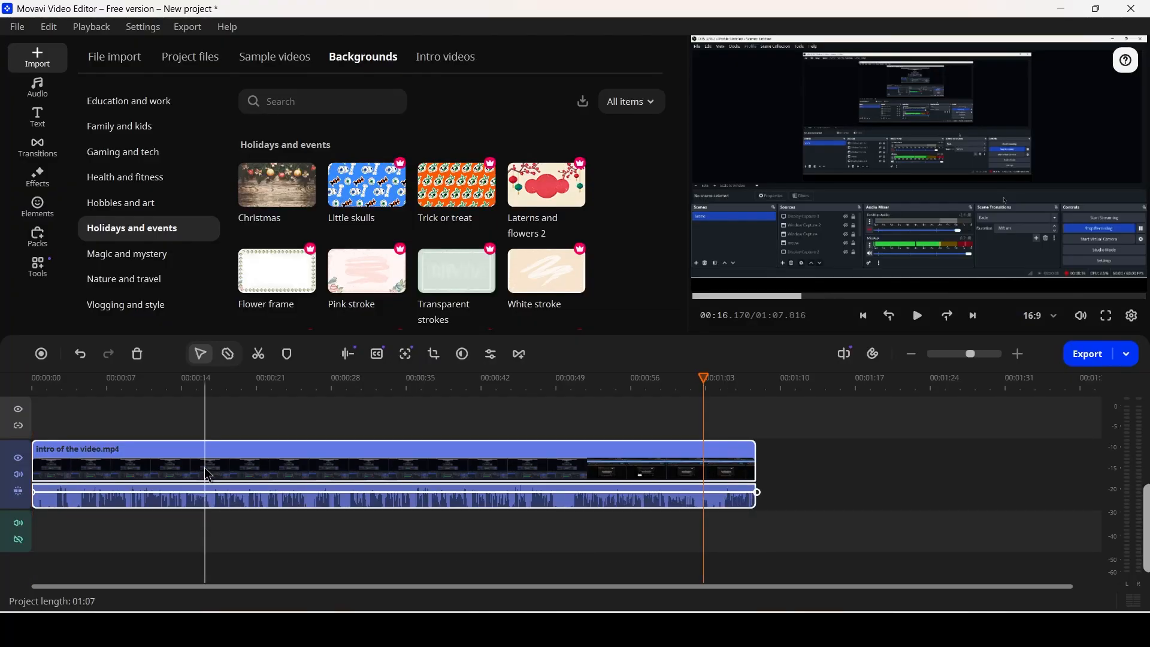
click(558, 472)
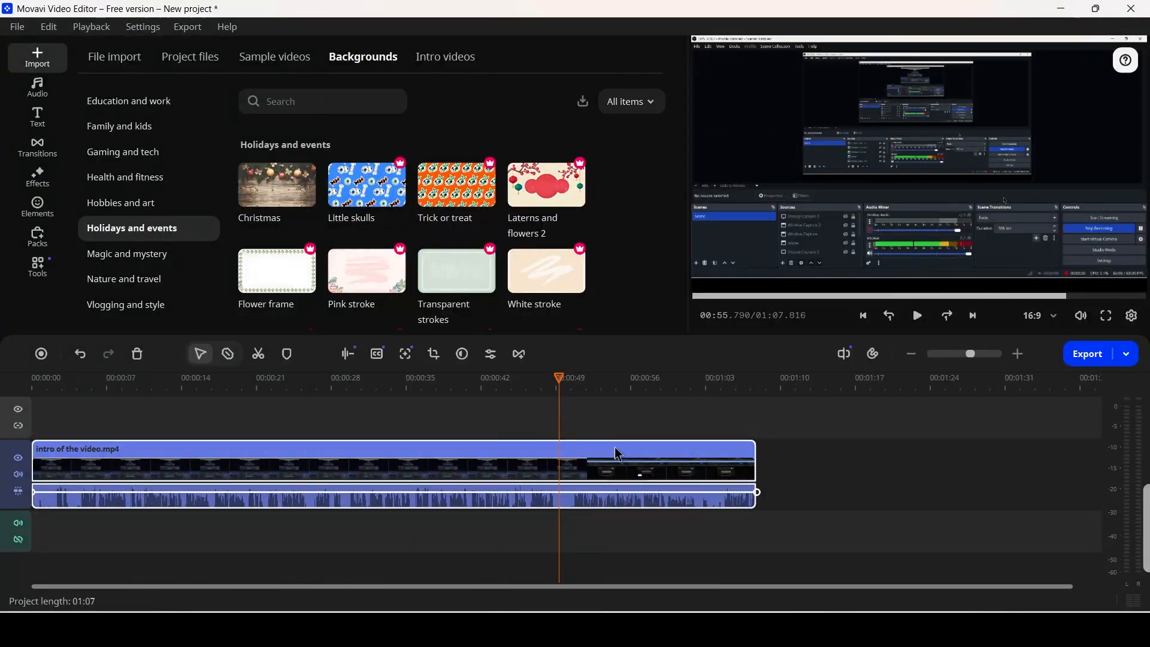
right_click(561, 465)
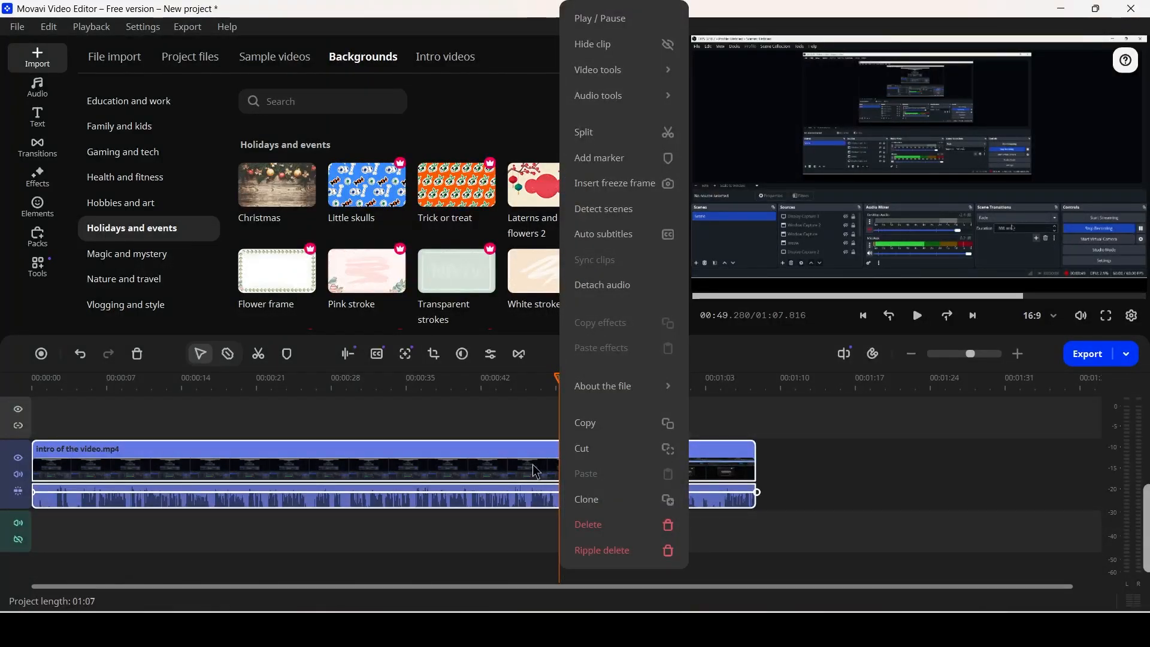
click(328, 479)
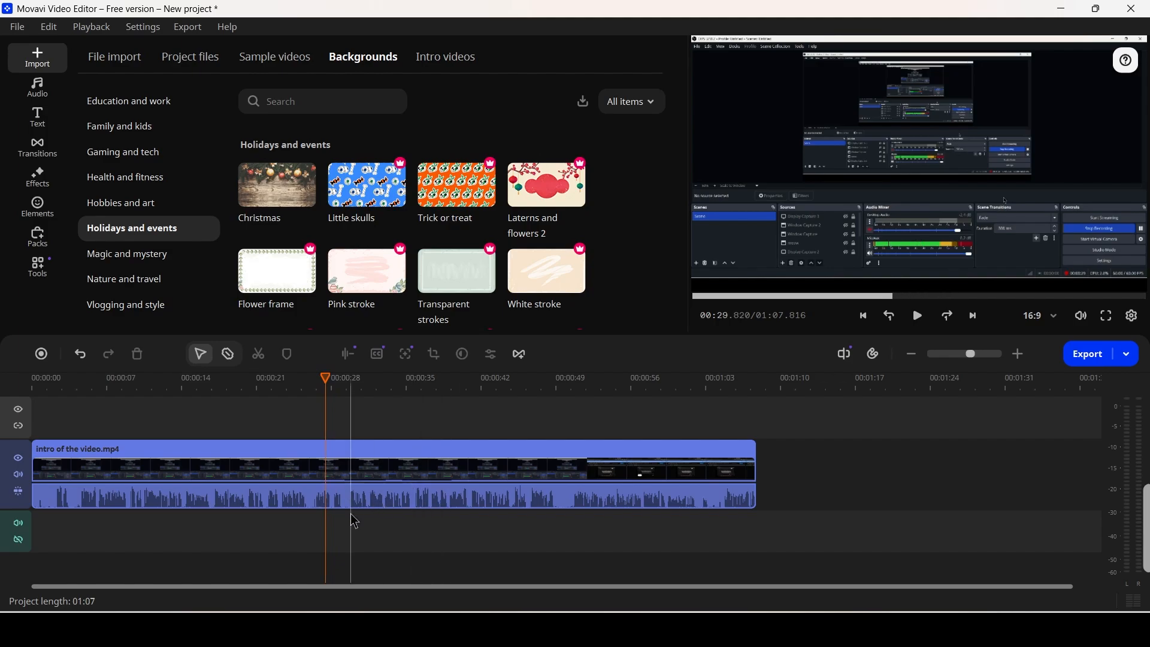
Remove the silent pauses from the intro clip with Silence removal in Auto mode.
right_click(371, 472)
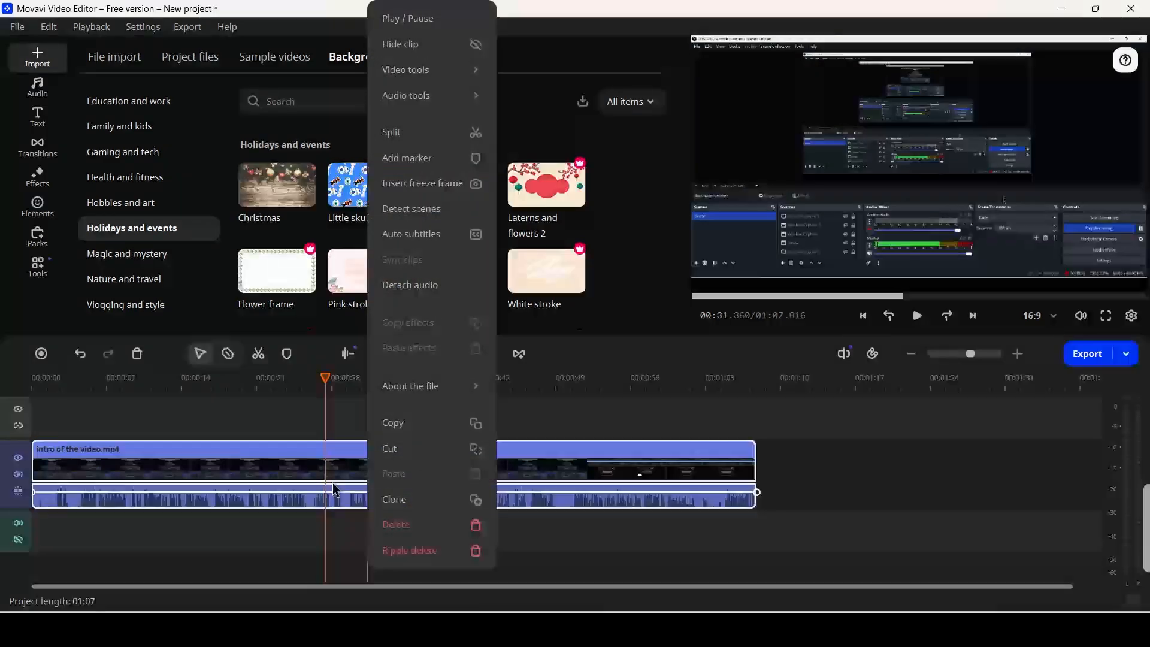
mouse_move(466, 105)
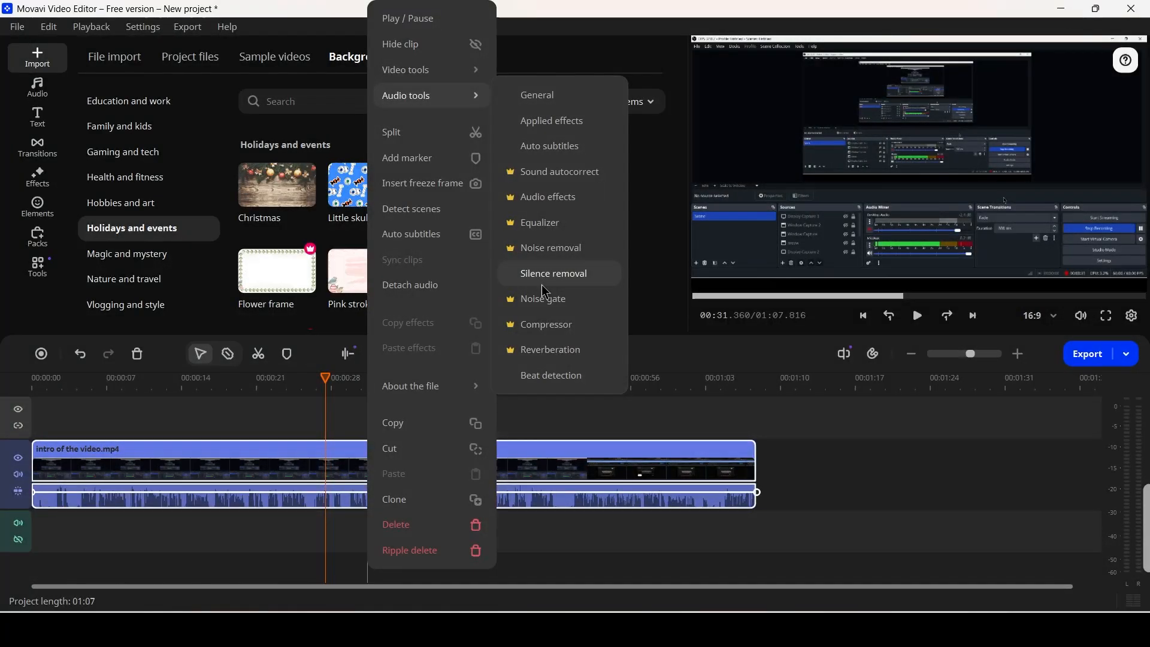
click(557, 279)
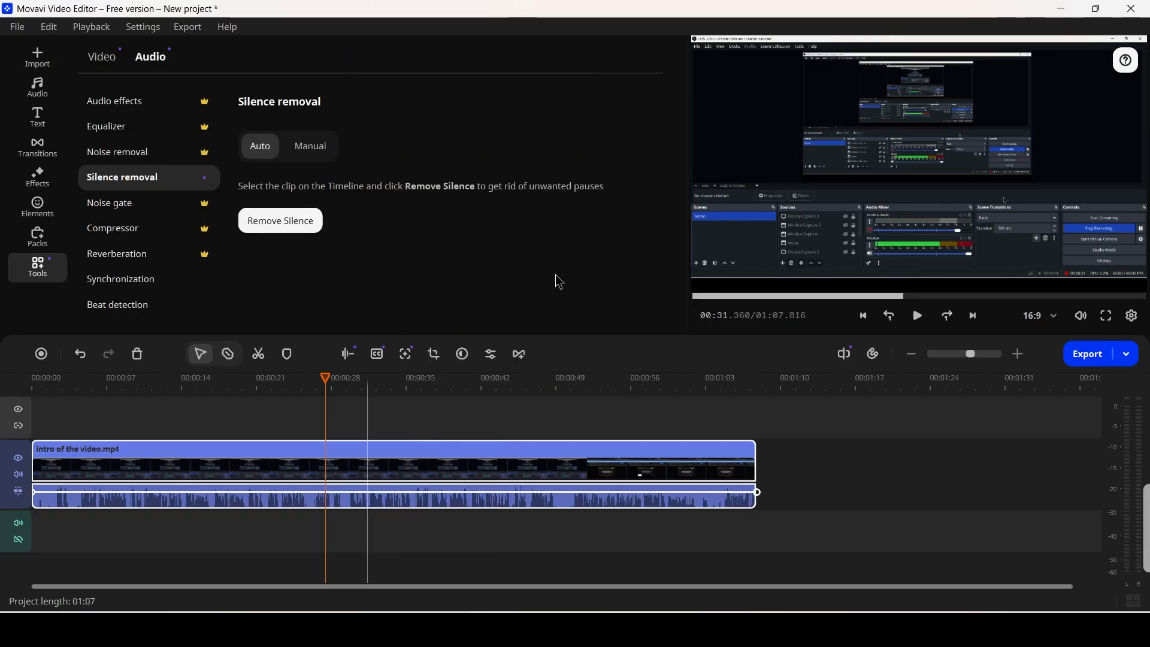
click(311, 146)
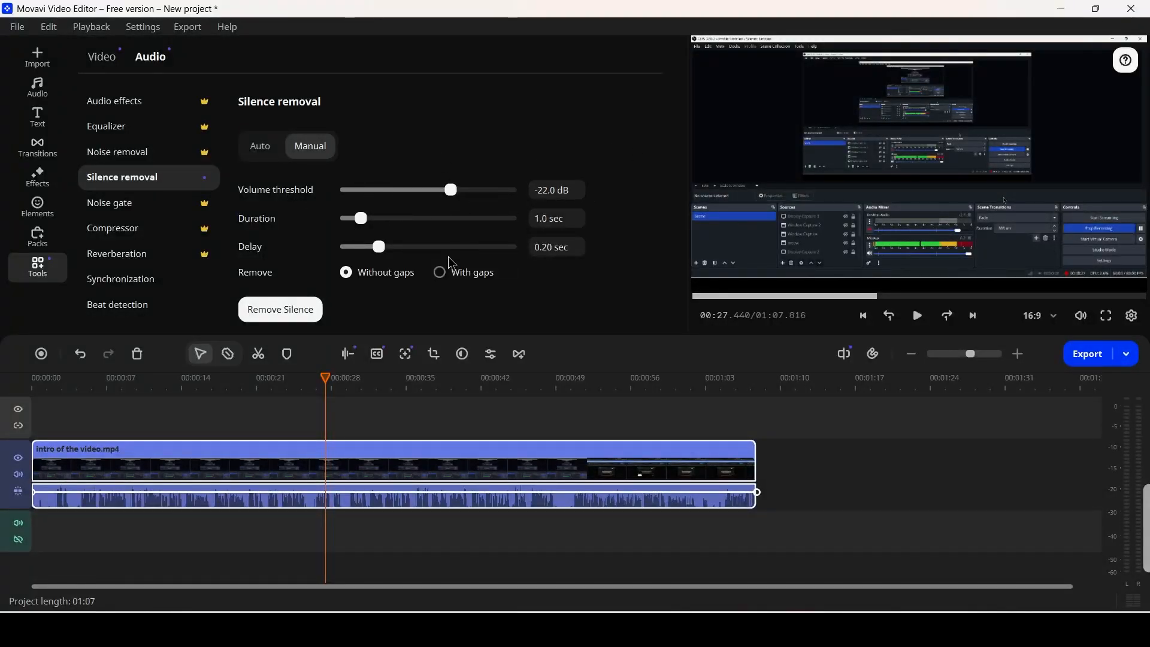
click(260, 146)
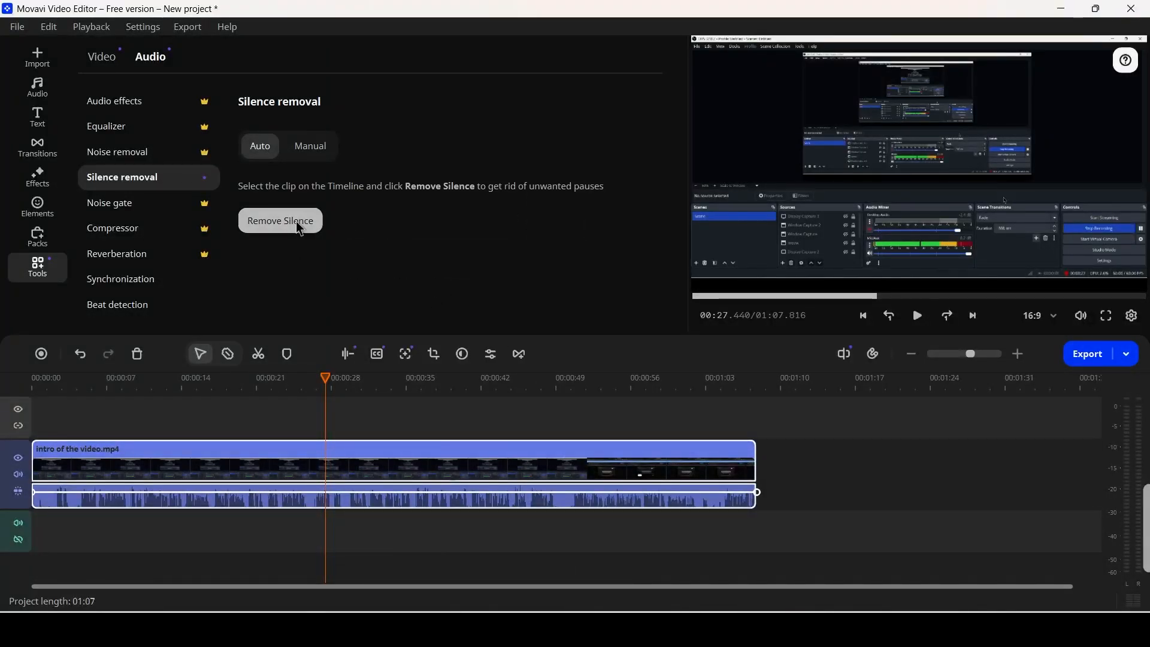
click(298, 227)
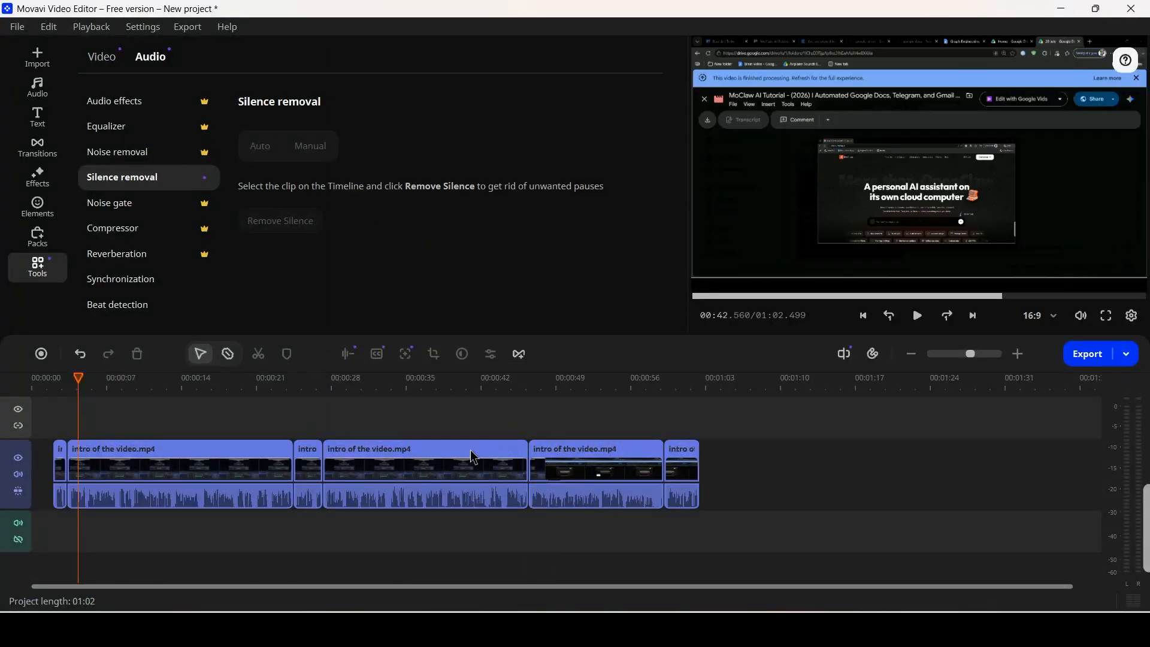
click(204, 470)
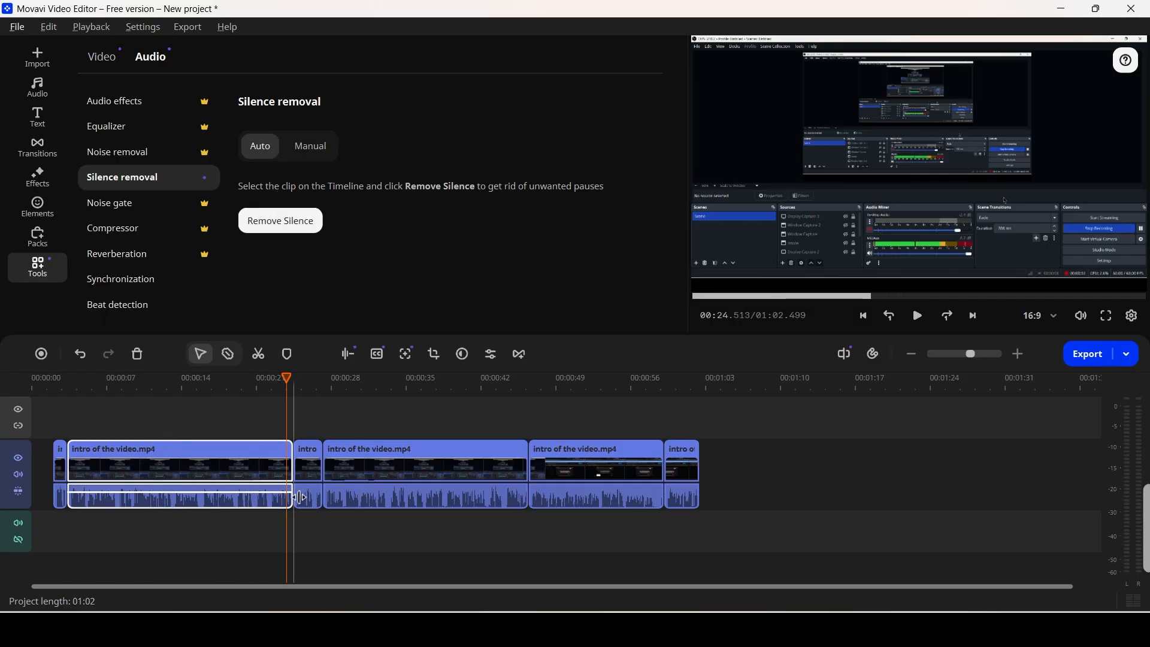
click(174, 408)
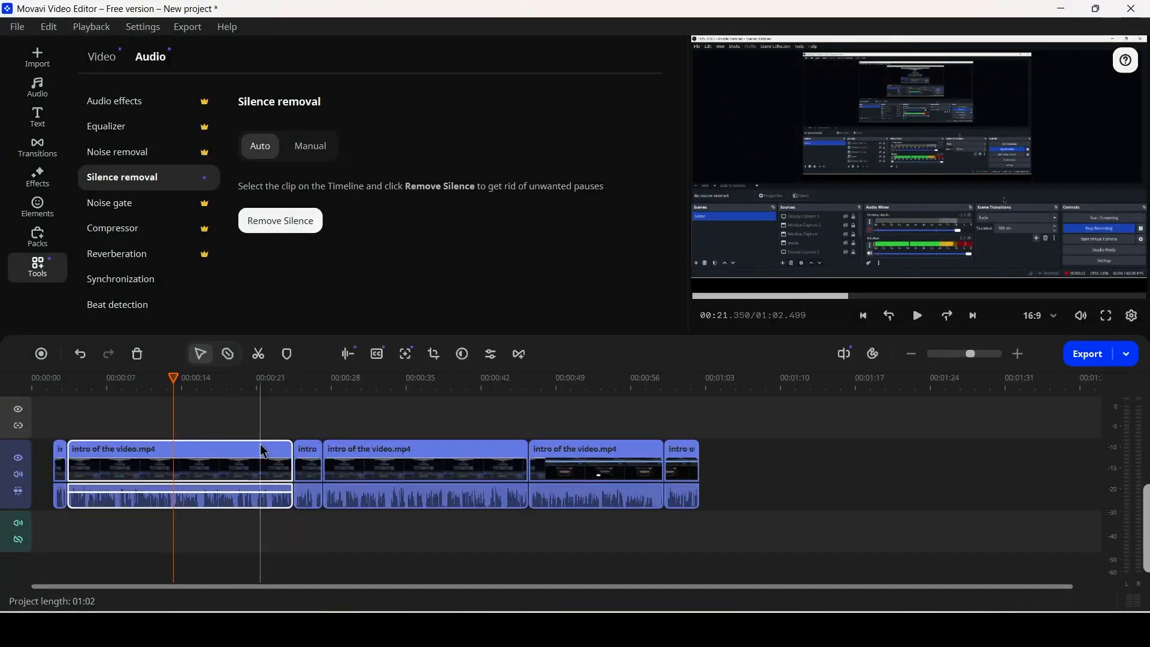
click(527, 543)
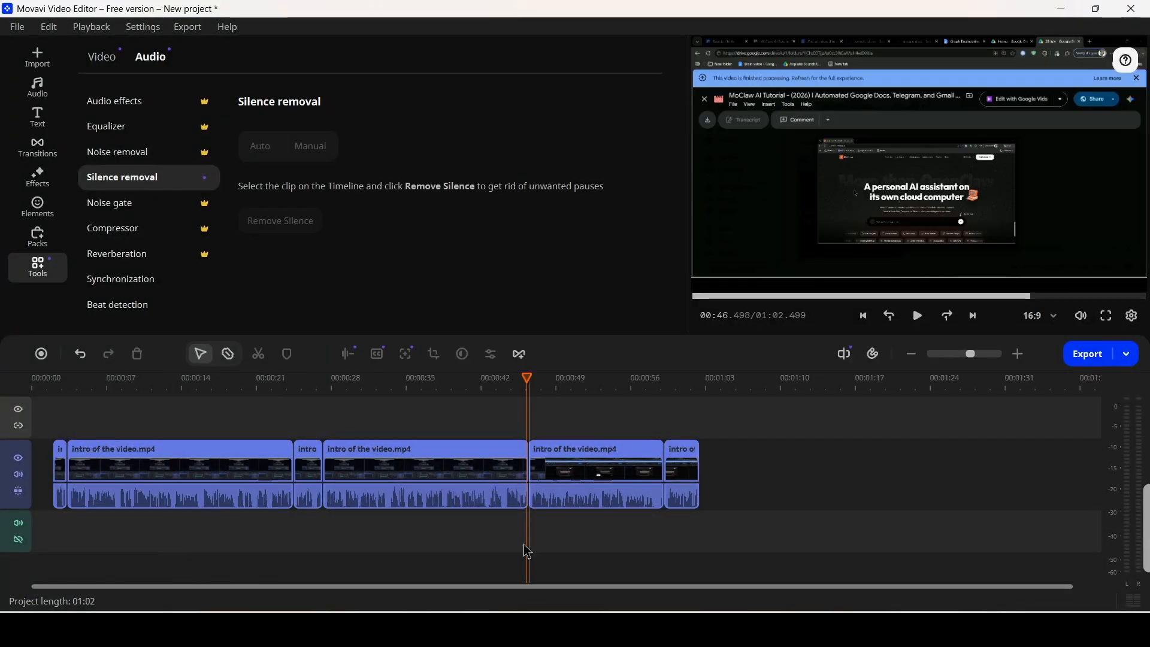
Select all the split intro clips on the video track and open the Auto subtitles settings for them.
drag(766, 445, 52, 461)
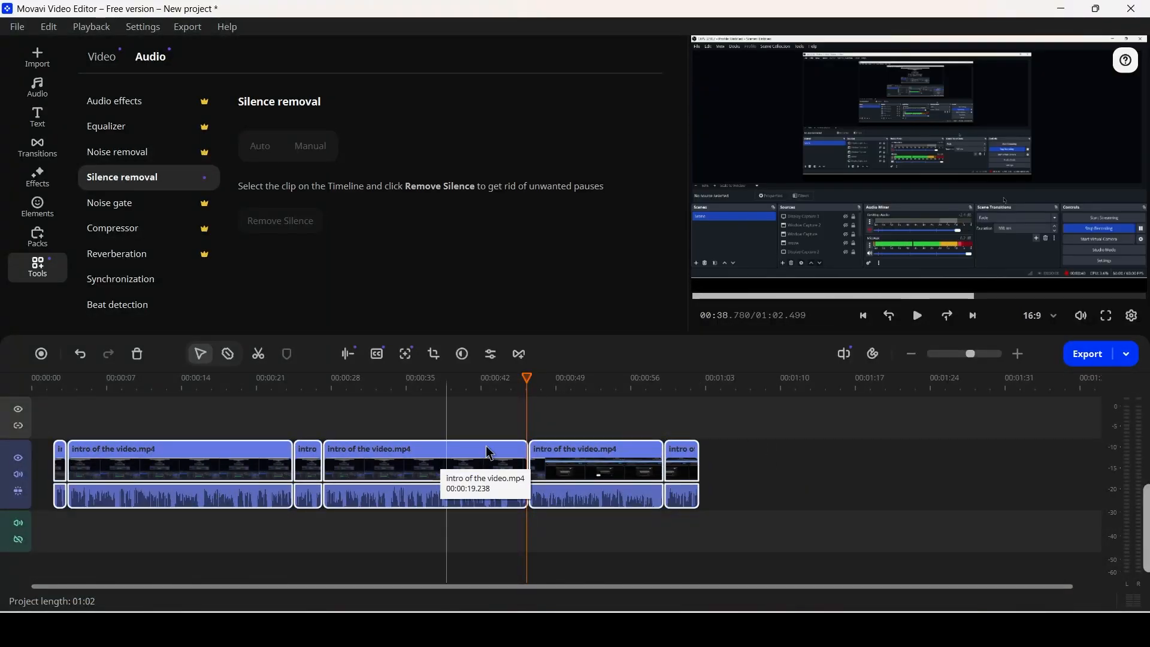
click(164, 436)
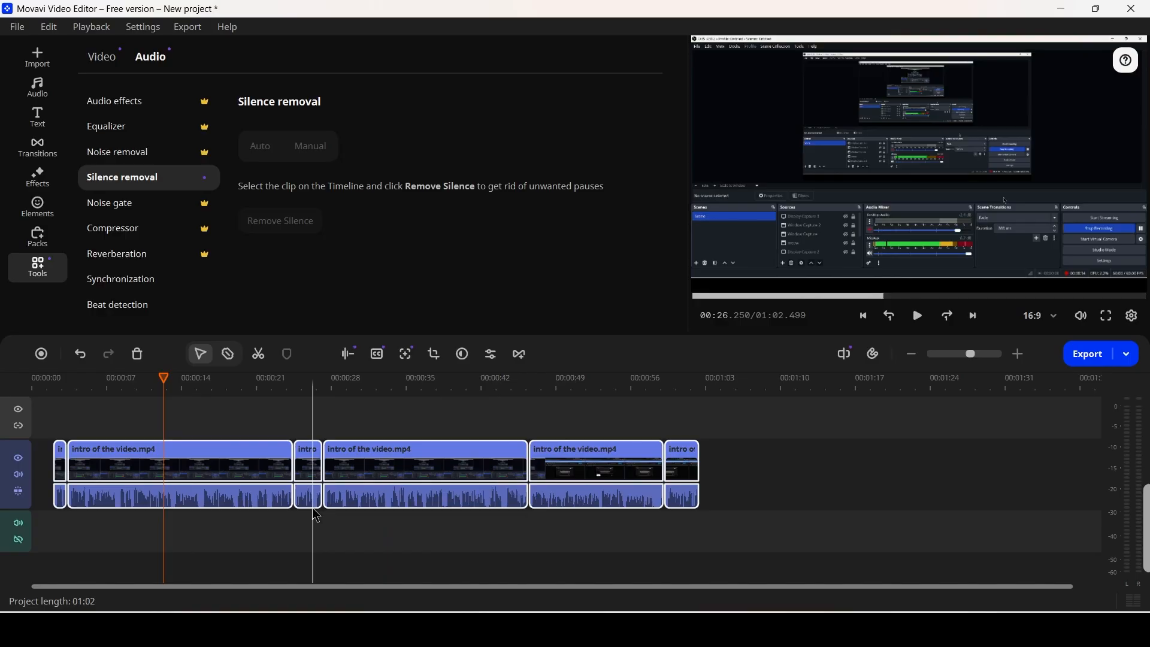
right_click(216, 468)
mouse_move(314, 109)
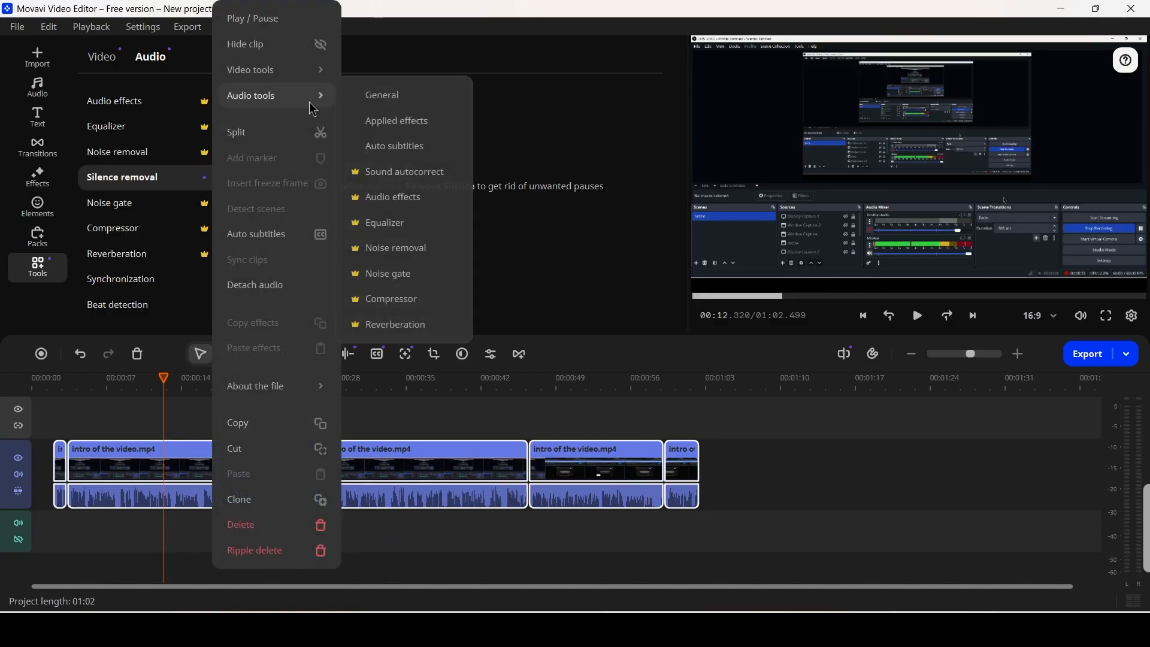
click(255, 240)
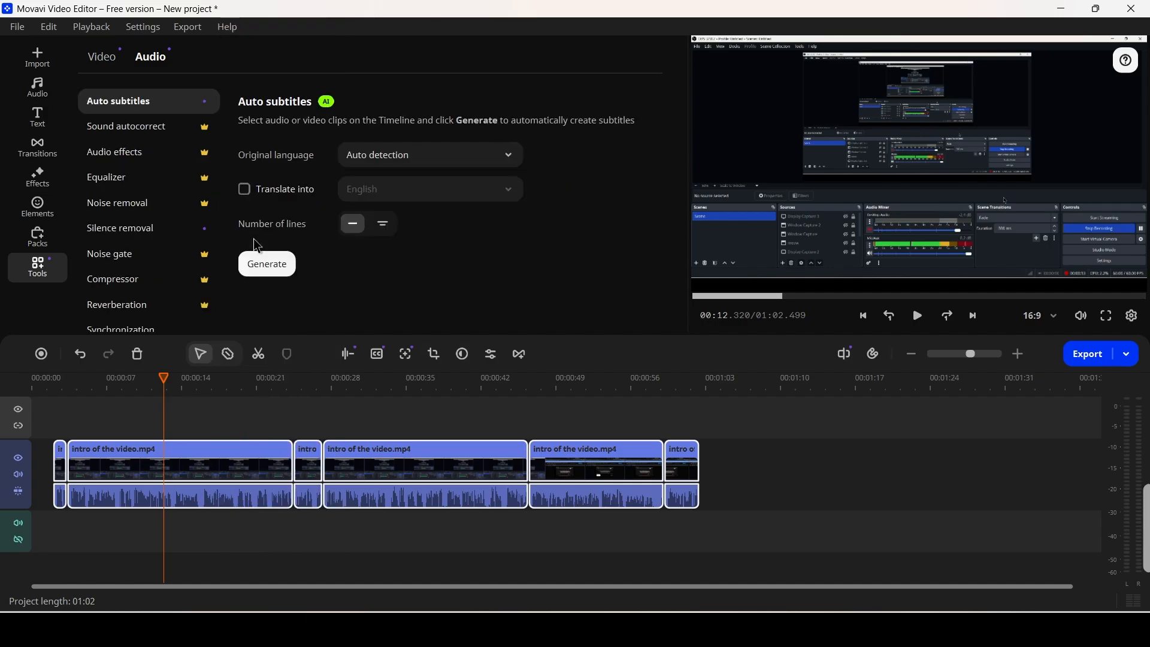
Generate one-line automatic subtitles for the selected intro clips with Auto detection as the original language and no translation.
click(385, 157)
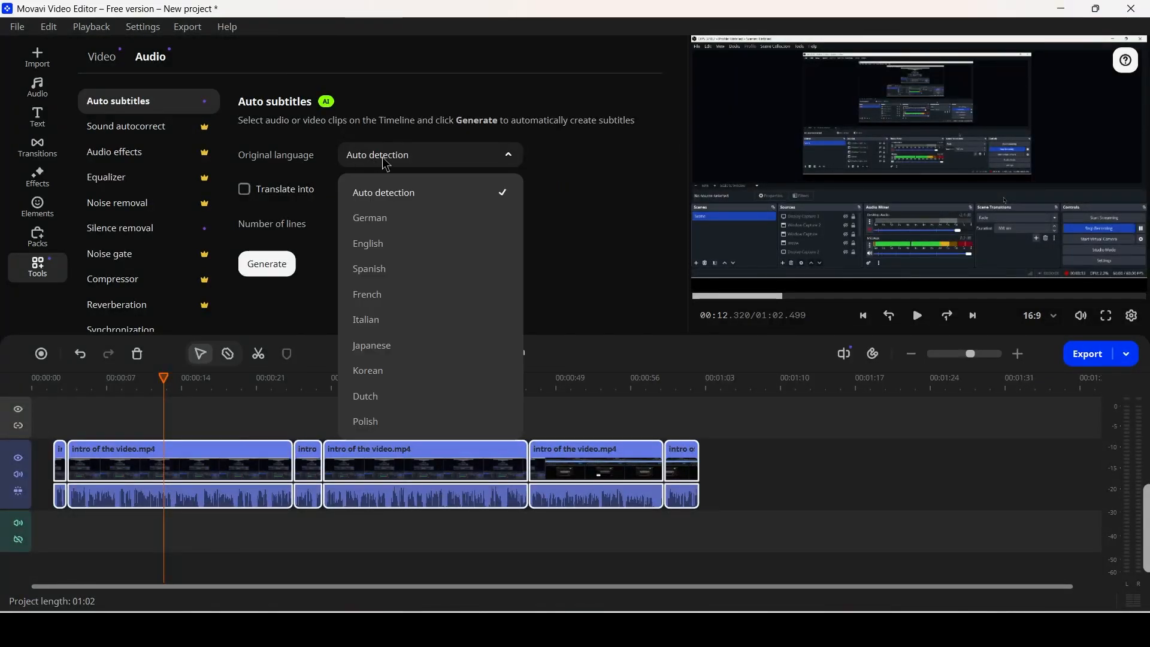
click(277, 153)
click(368, 155)
scroll(422, 394, down, 2)
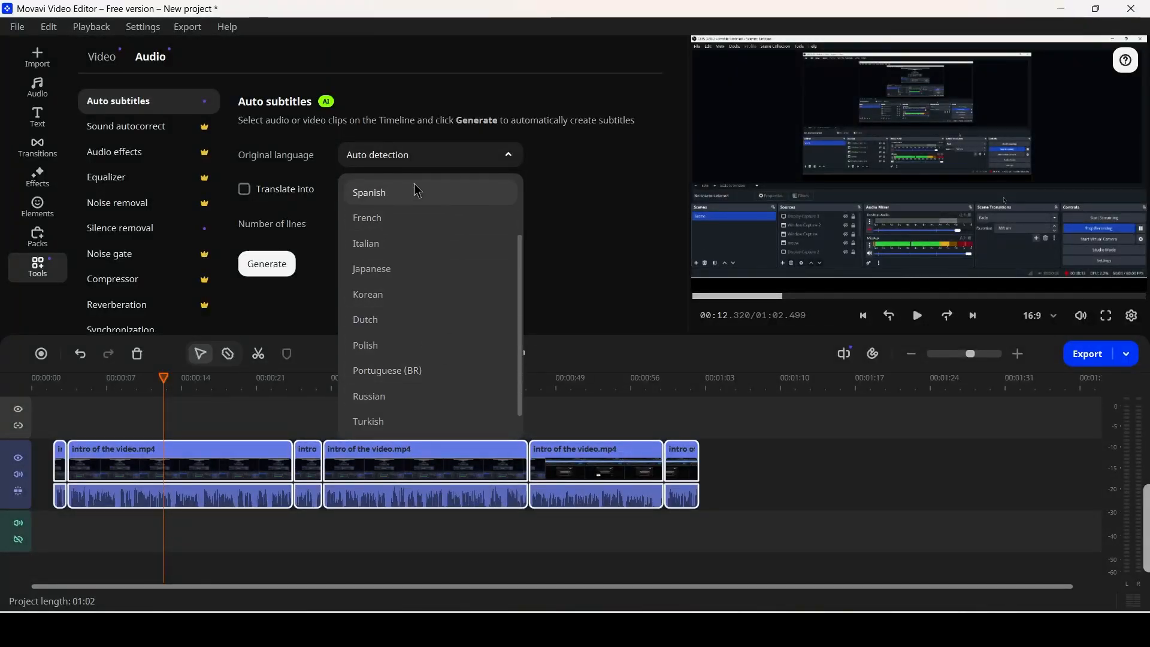
scroll(423, 202, up, 2)
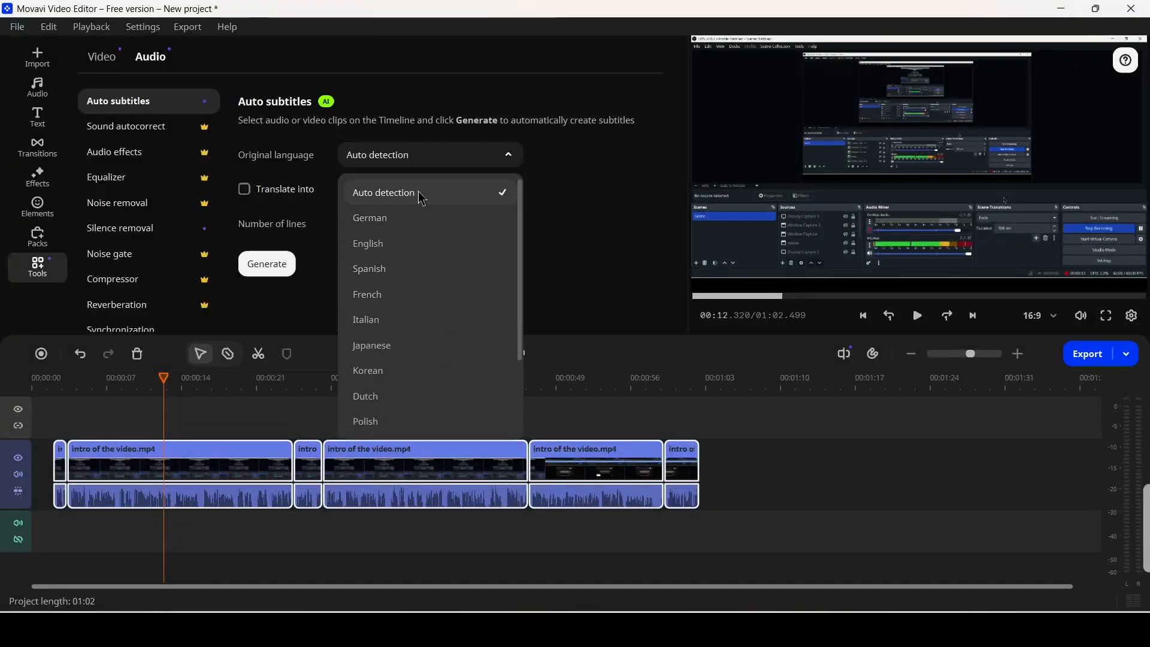
click(605, 122)
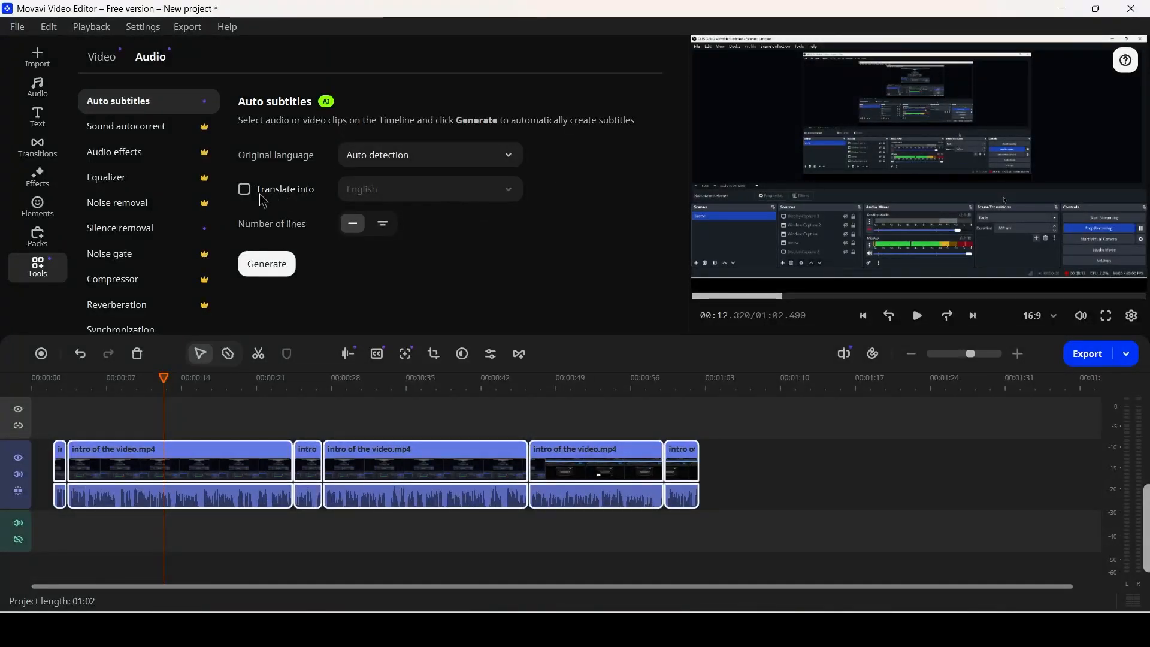
click(439, 195)
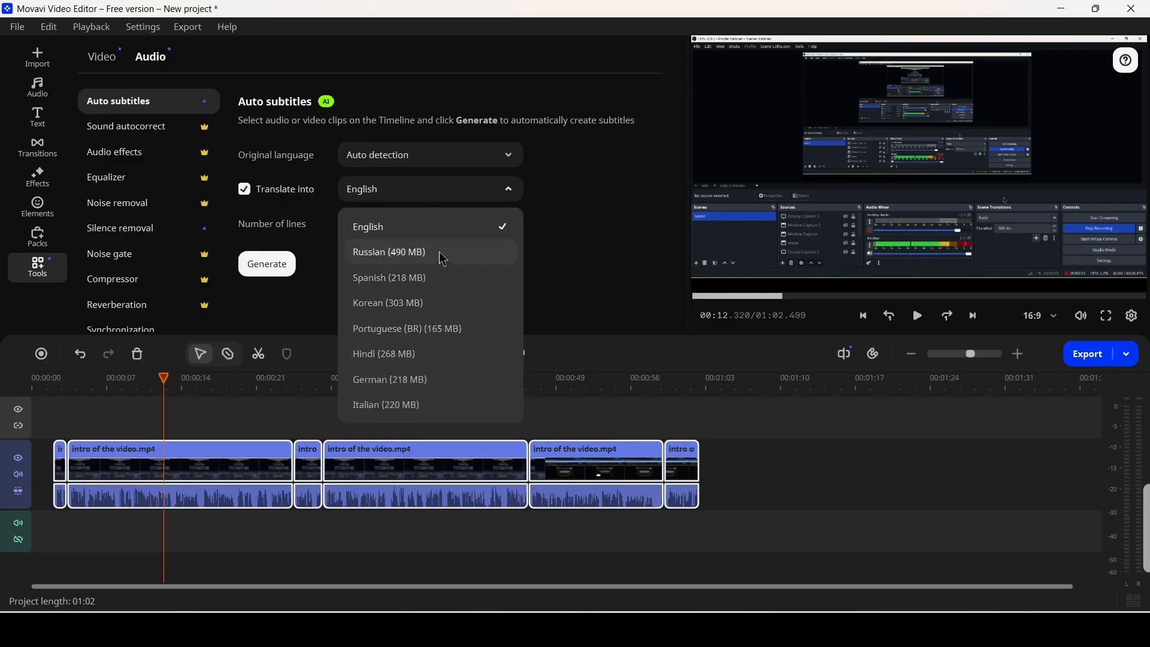
click(282, 191)
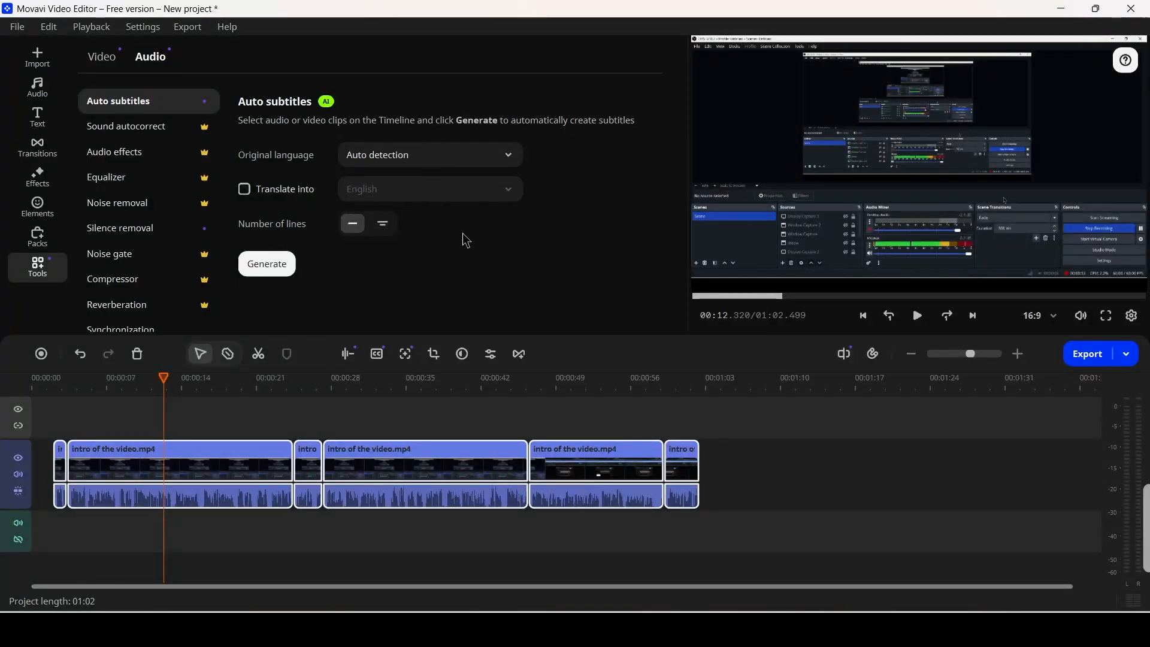
click(256, 267)
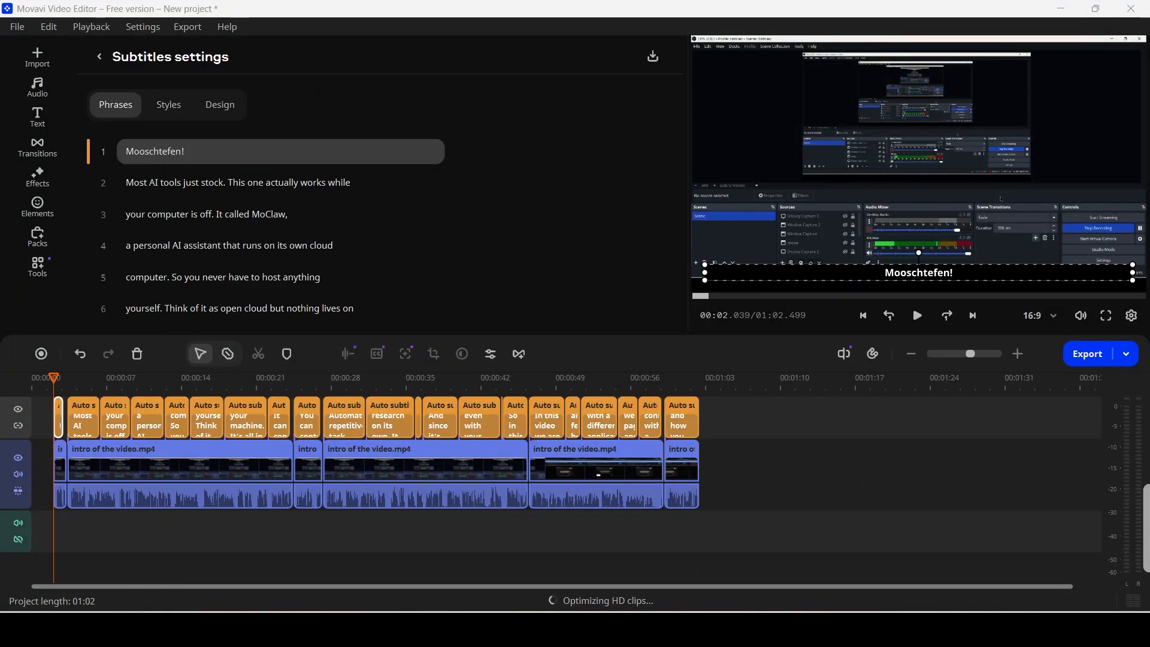
Apply the Comics style to all the generated subtitles and preview it on the second phrase.
scroll(299, 210, down, 4)
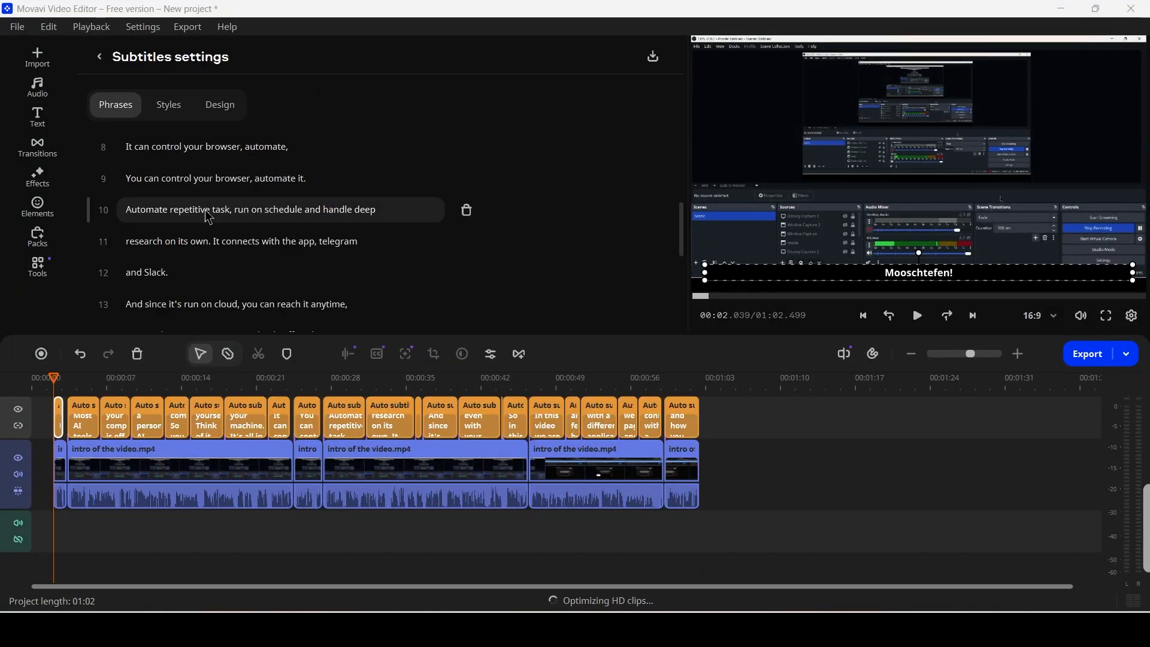
scroll(209, 218, up, 4)
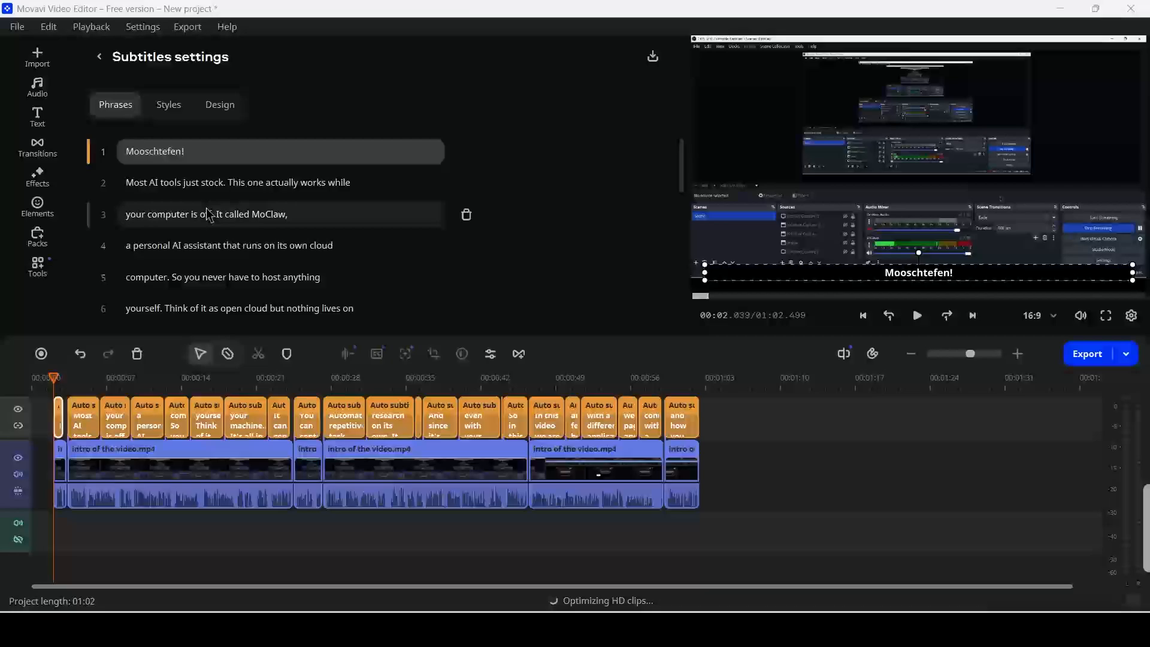
click(183, 111)
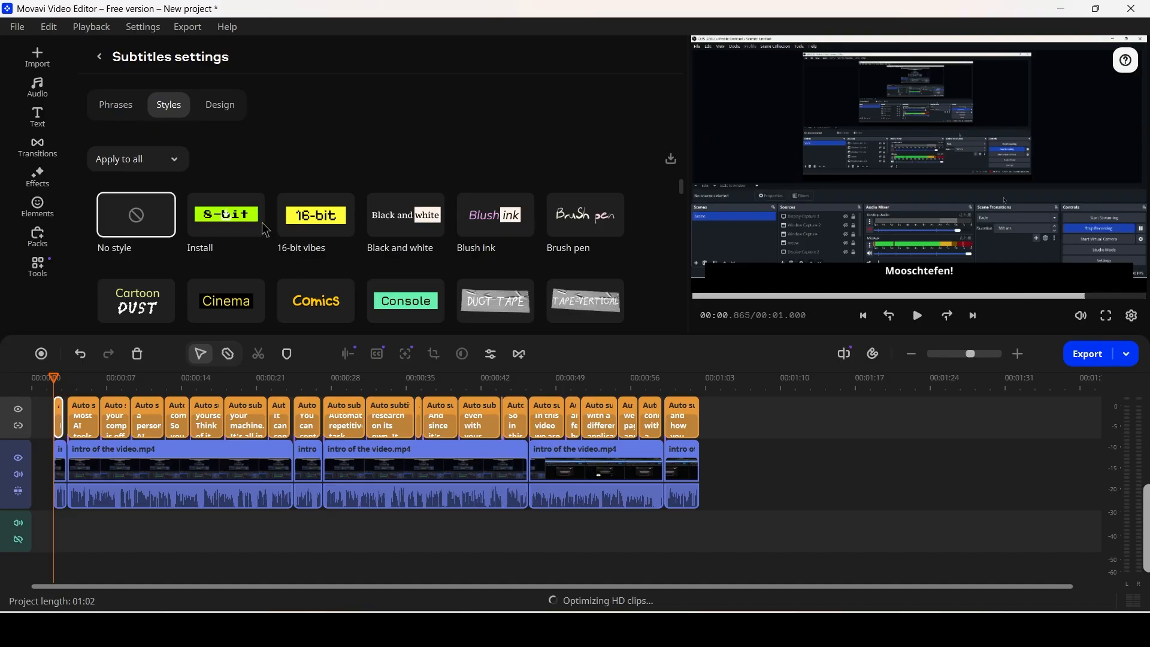
scroll(257, 233, down, 1)
scroll(273, 249, up, 1)
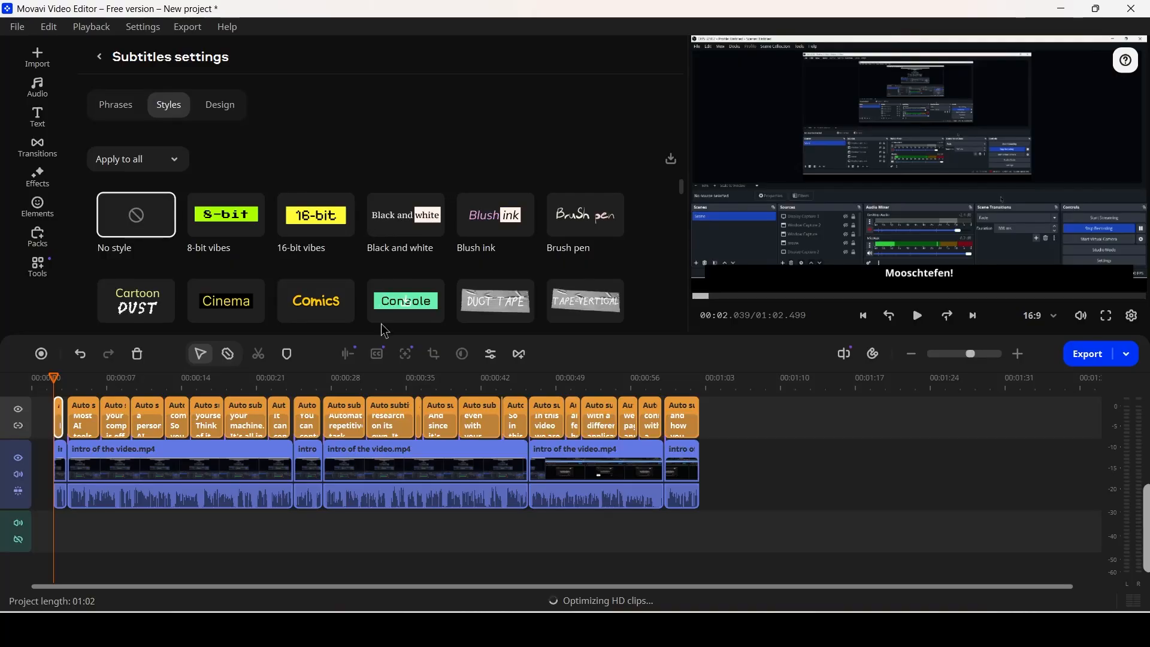
click(339, 302)
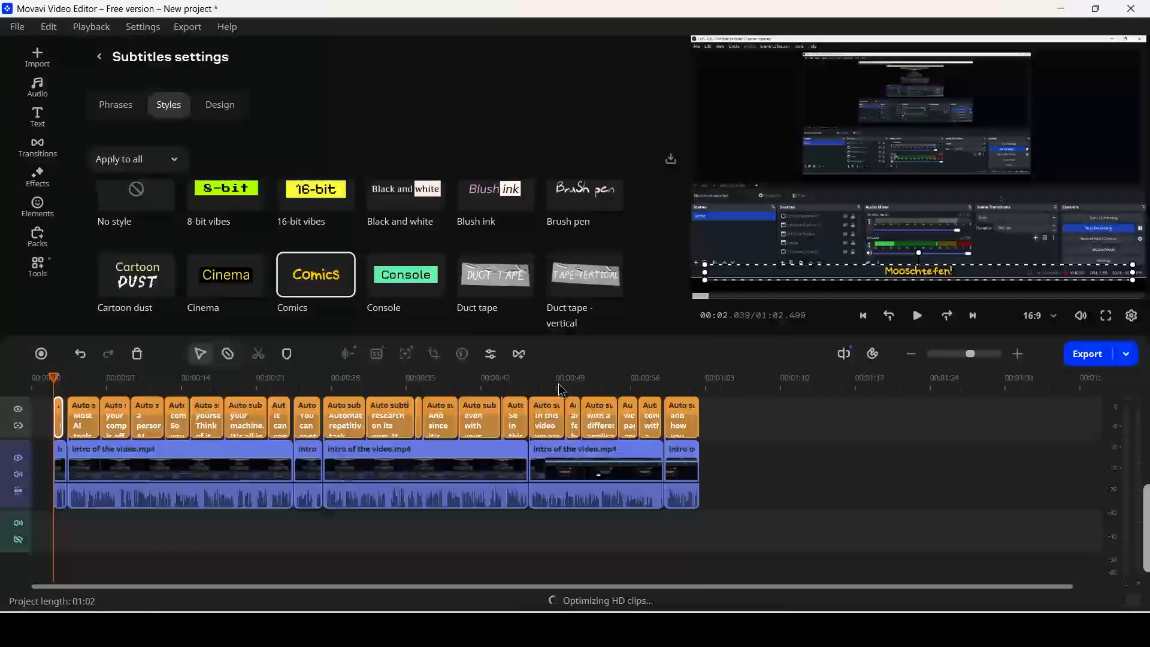
scroll(242, 225, down, 2)
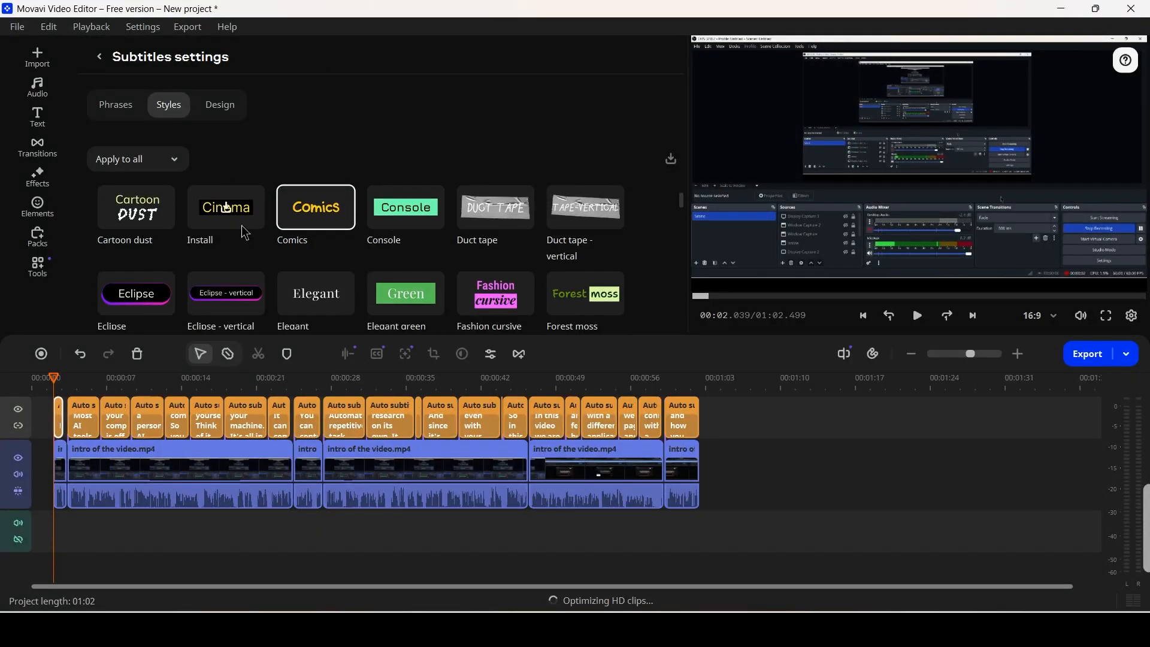
click(81, 380)
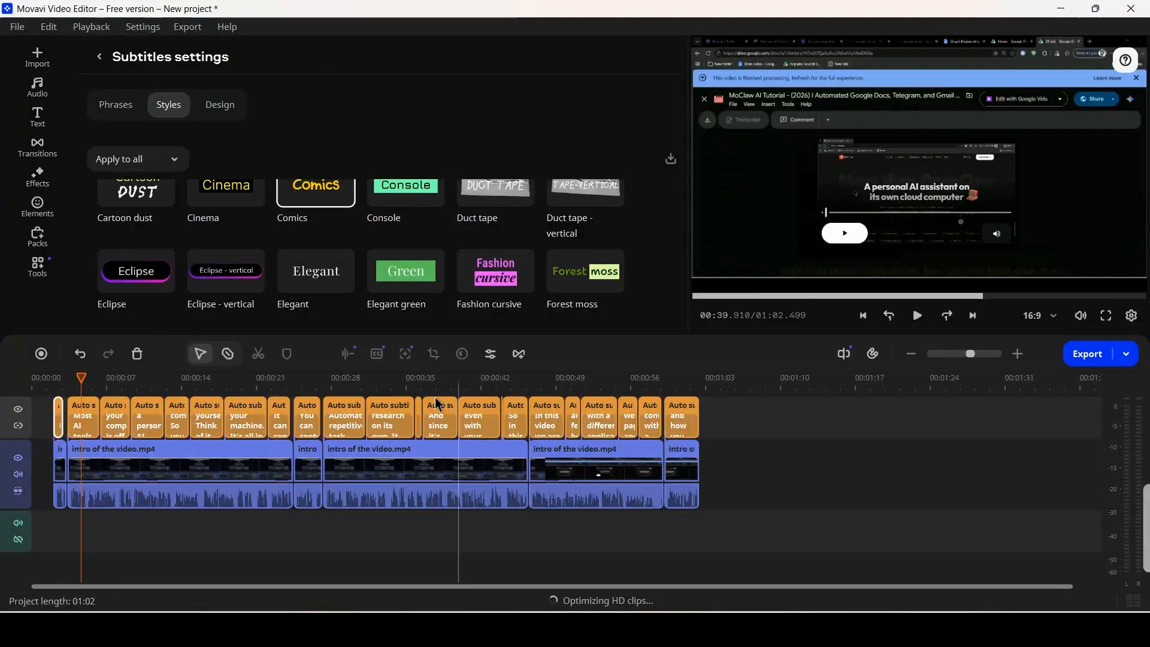
Set the text color of all subtitles to red in the subtitle design settings.
click(220, 106)
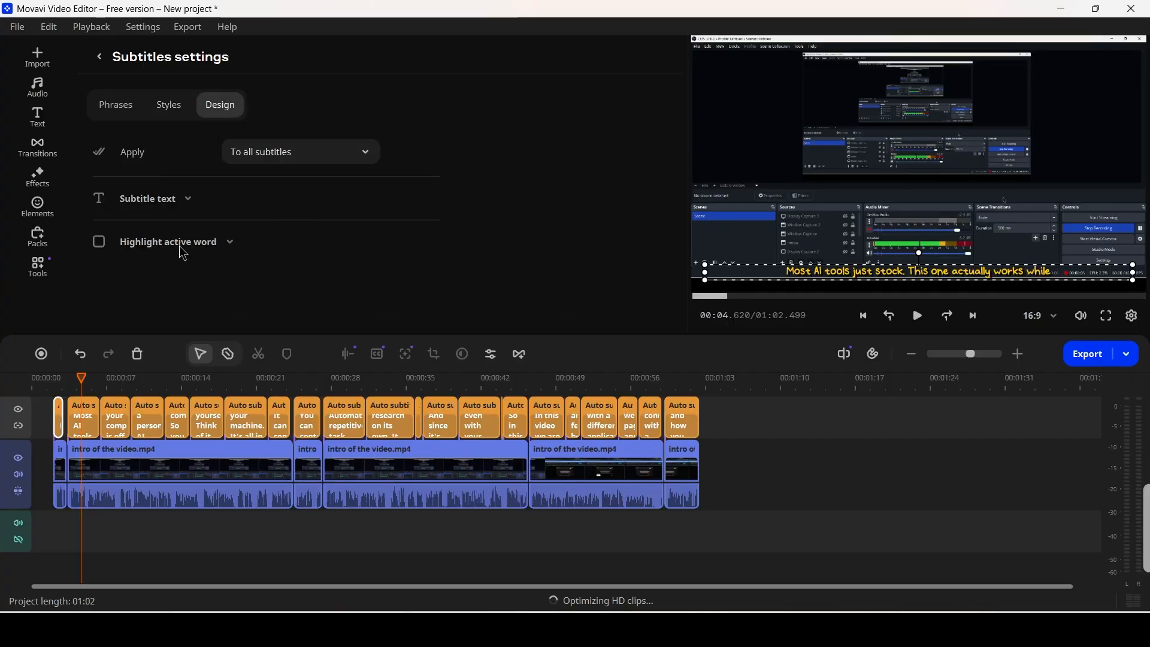
click(187, 198)
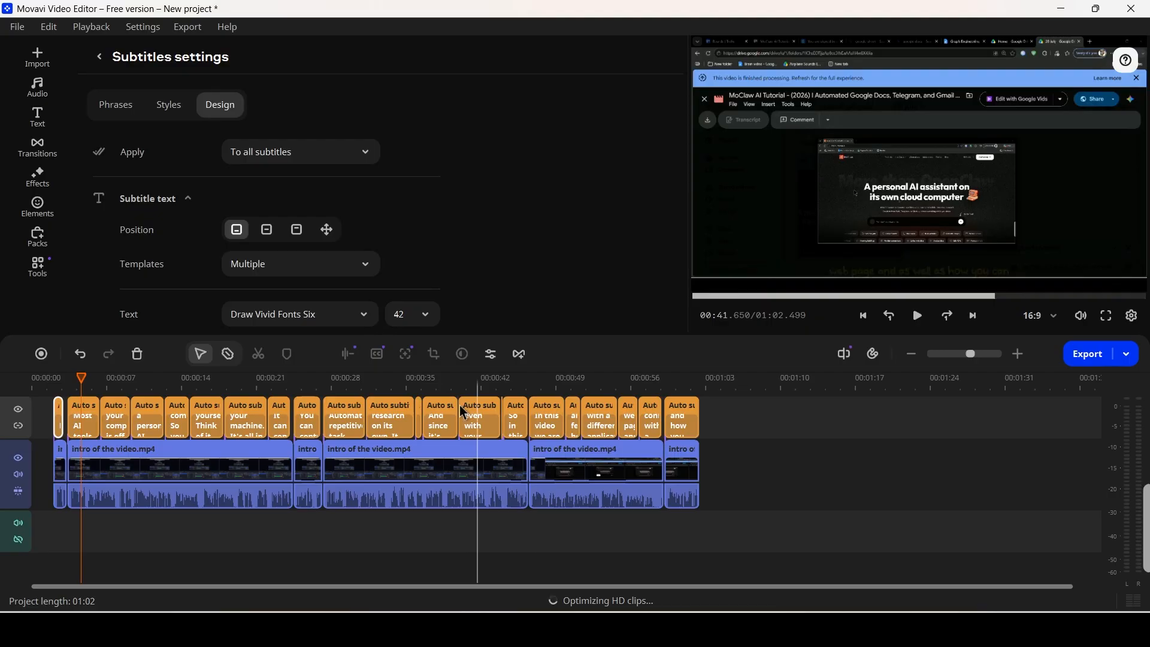
scroll(182, 225, down, 5)
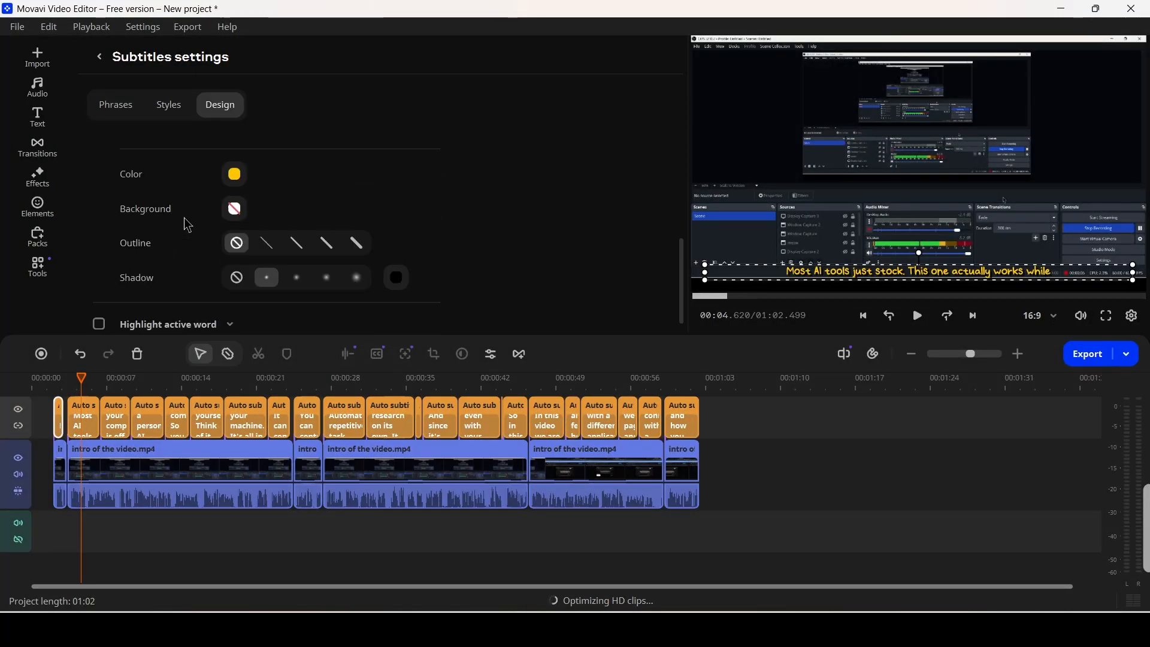
scroll(190, 222, up, 2)
scroll(256, 271, down, 1)
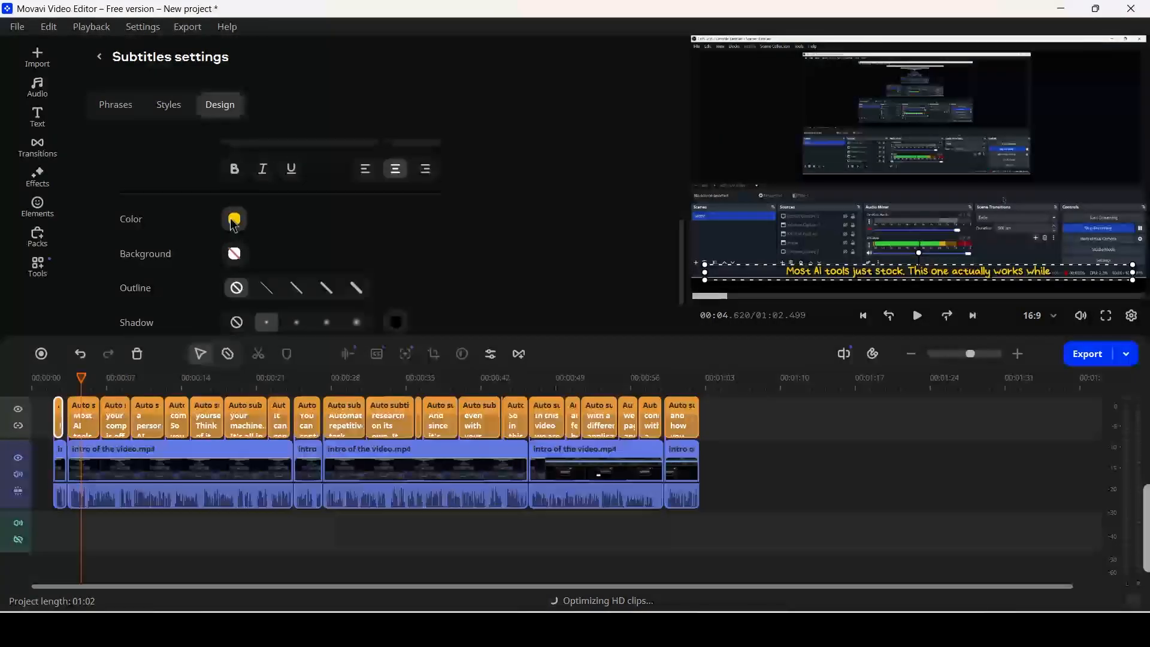
click(234, 219)
click(250, 318)
click(516, 288)
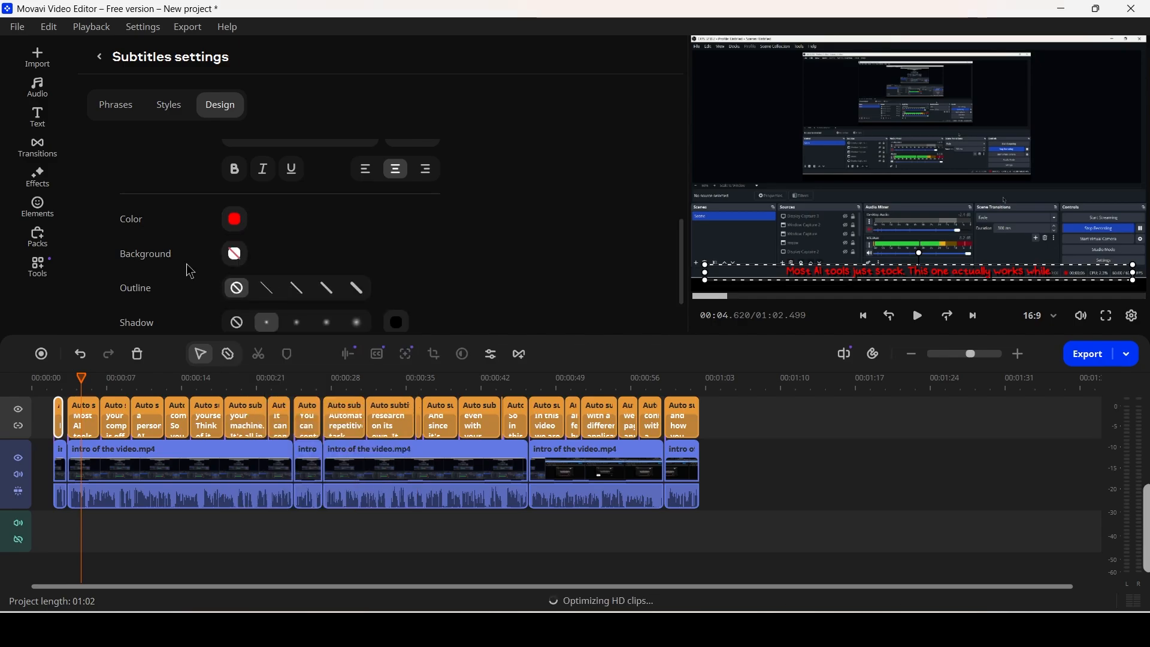
Turn on active-word highlighting for the subtitles, and select the second and third subtitle clips to preview the result.
scroll(187, 262, down, 1)
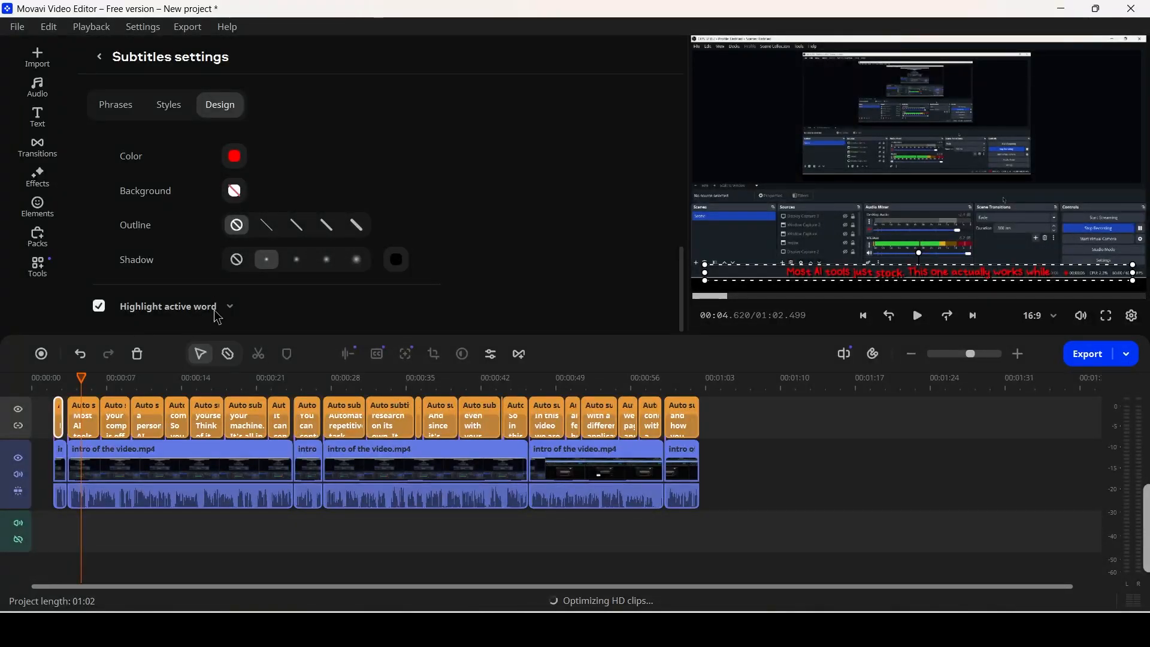
click(84, 416)
ctrl+click(120, 413)
click(115, 386)
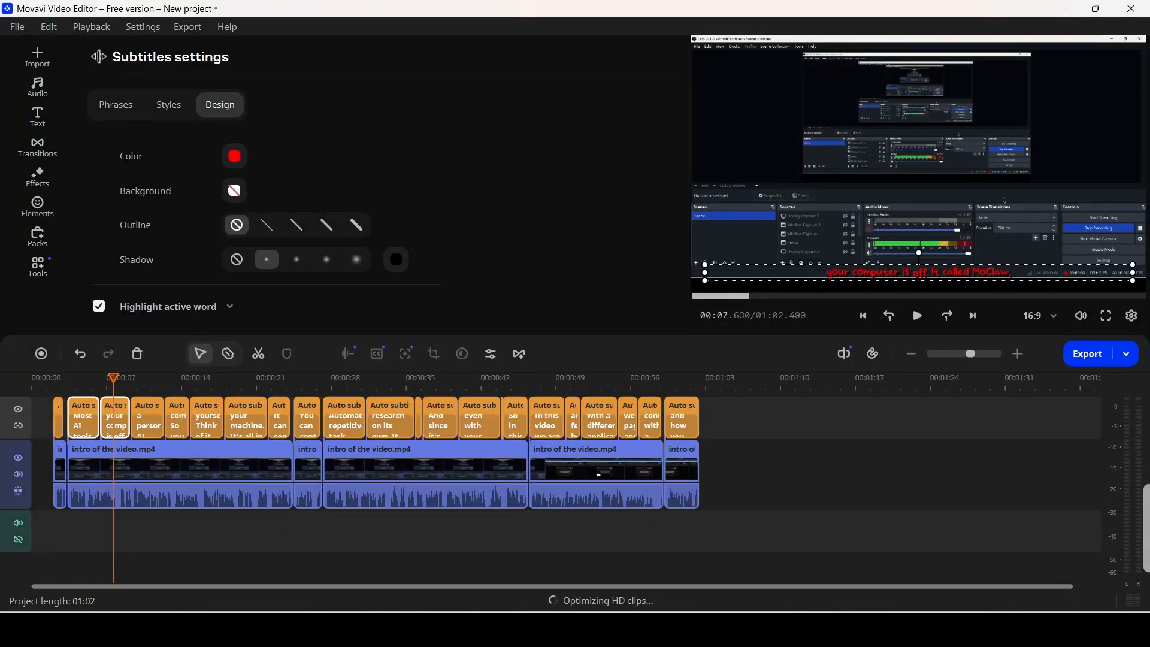
Leave the subtitle settings and examine the available audio tools, including the Noise gate settings.
click(99, 57)
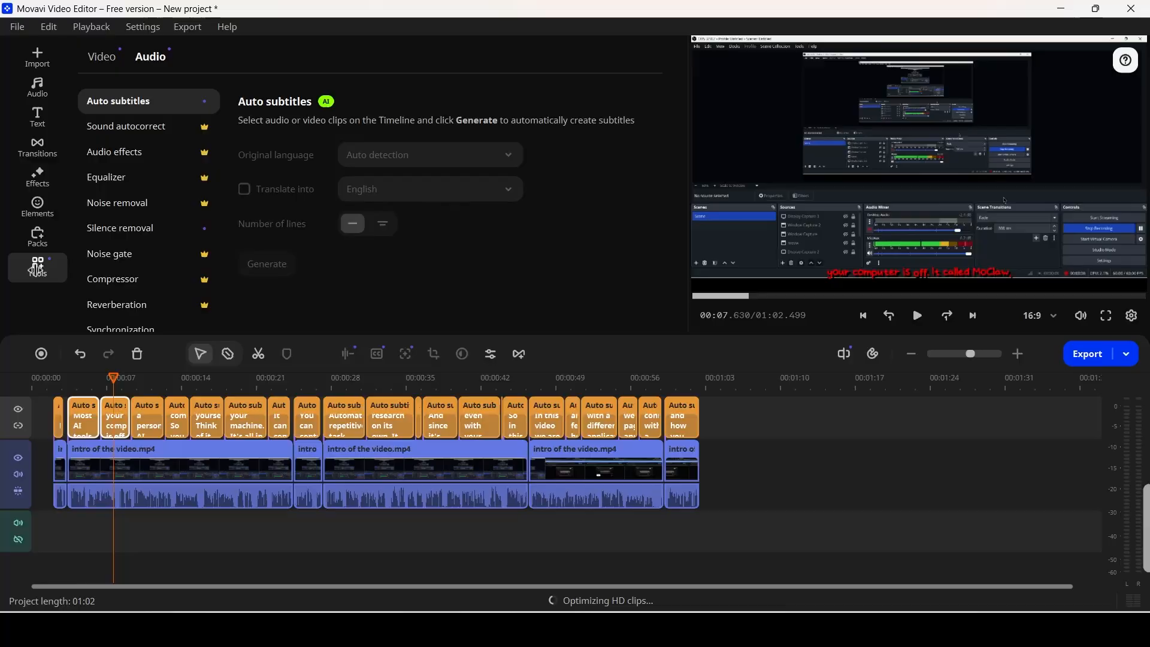
scroll(146, 264, down, 2)
scroll(168, 269, up, 2)
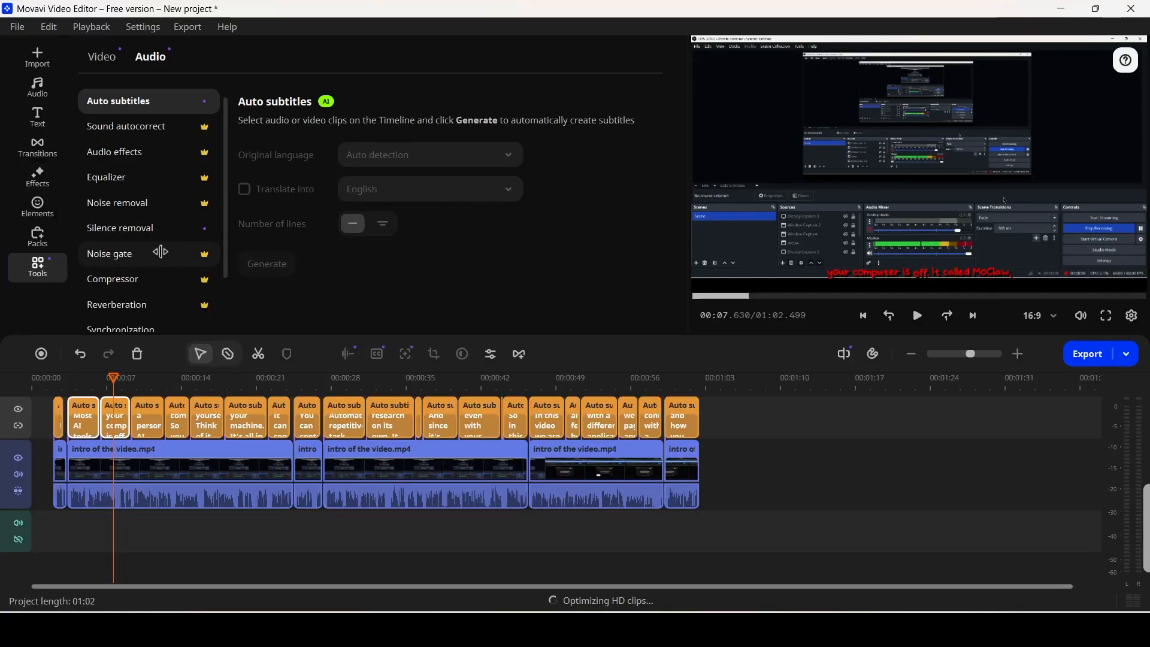
click(165, 253)
scroll(176, 276, down, 2)
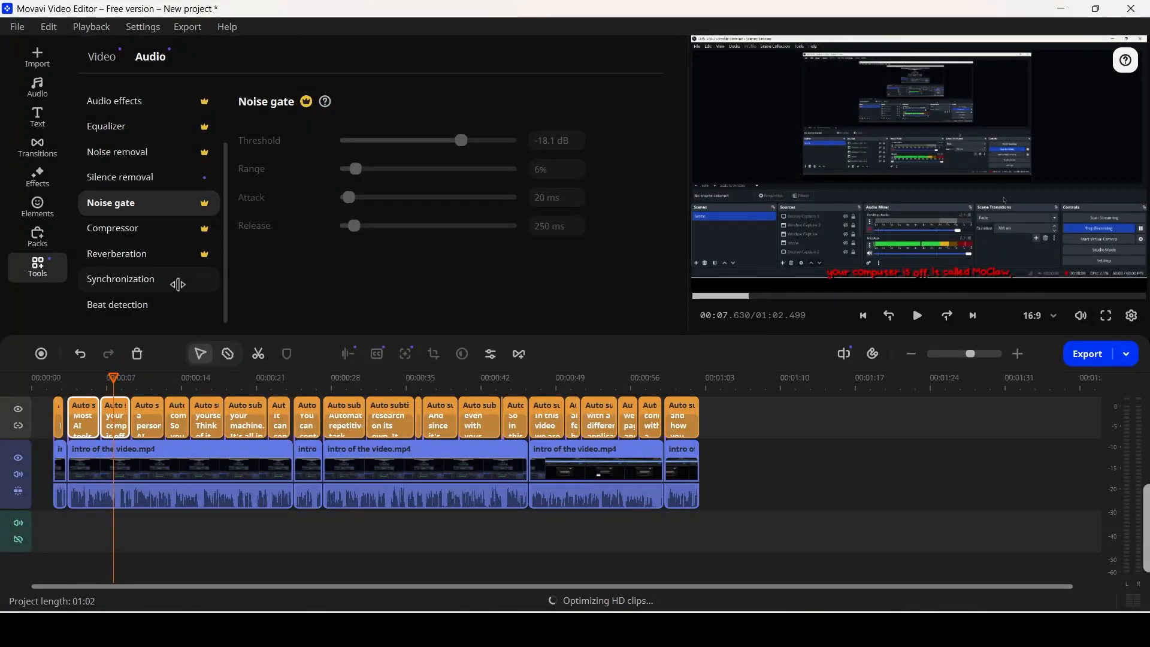
scroll(178, 284, up, 2)
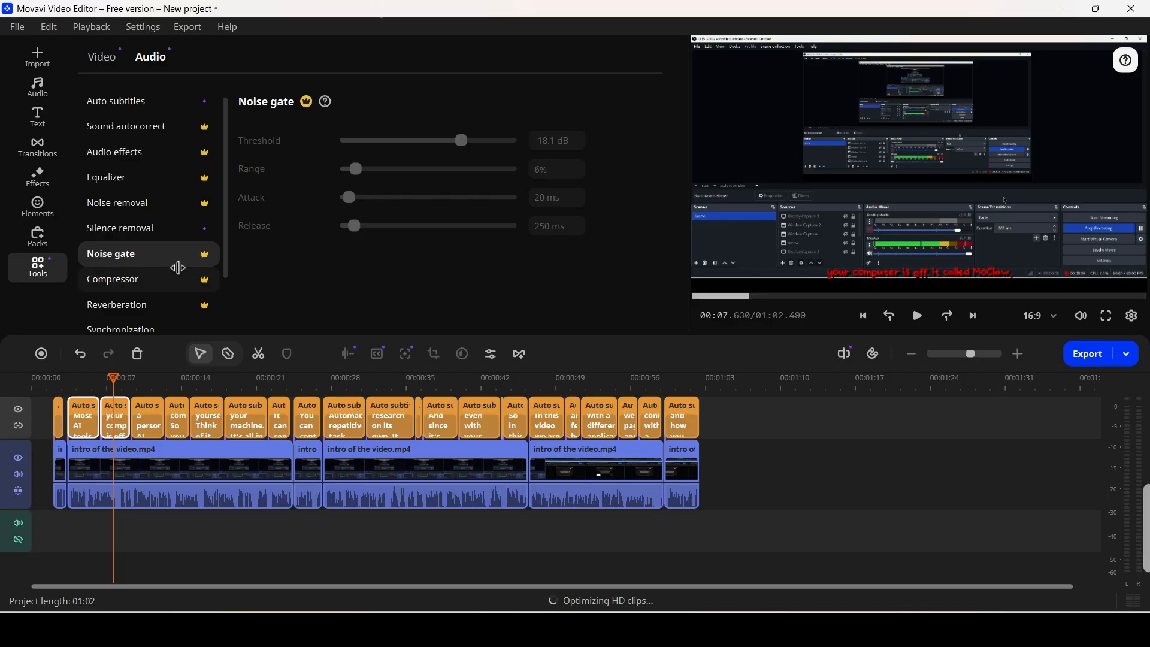
scroll(174, 259, down, 2)
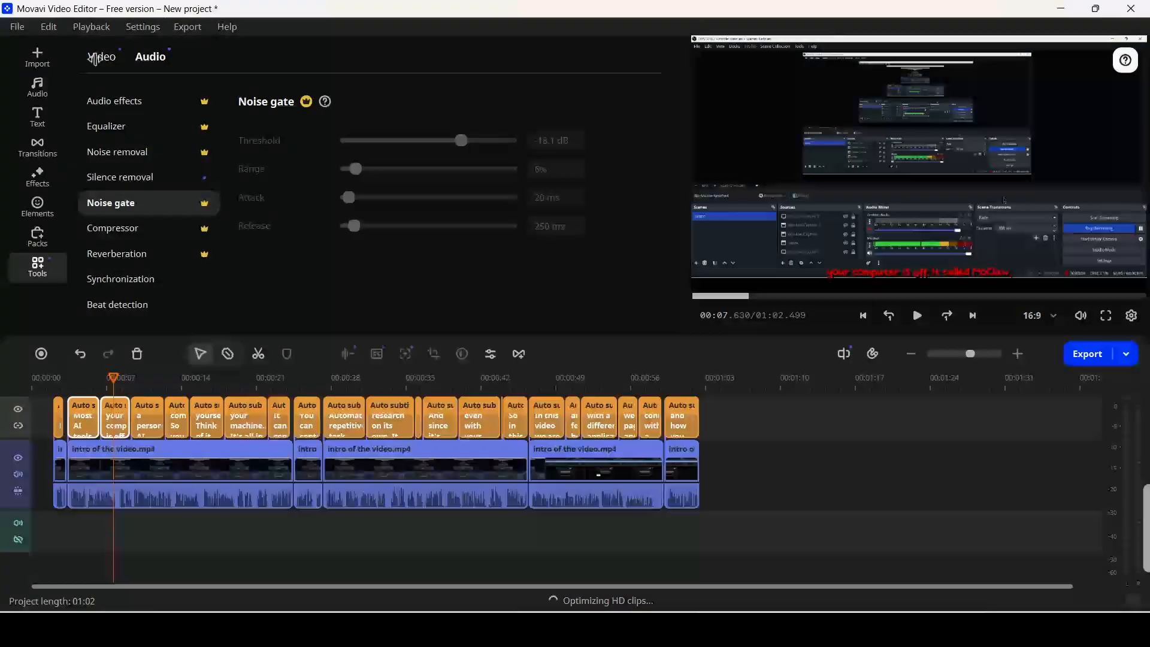
Examine the Color adjustments presets and the Crop and rotate options for the long second intro clip among the video tools.
click(114, 58)
scroll(126, 116, up, 1)
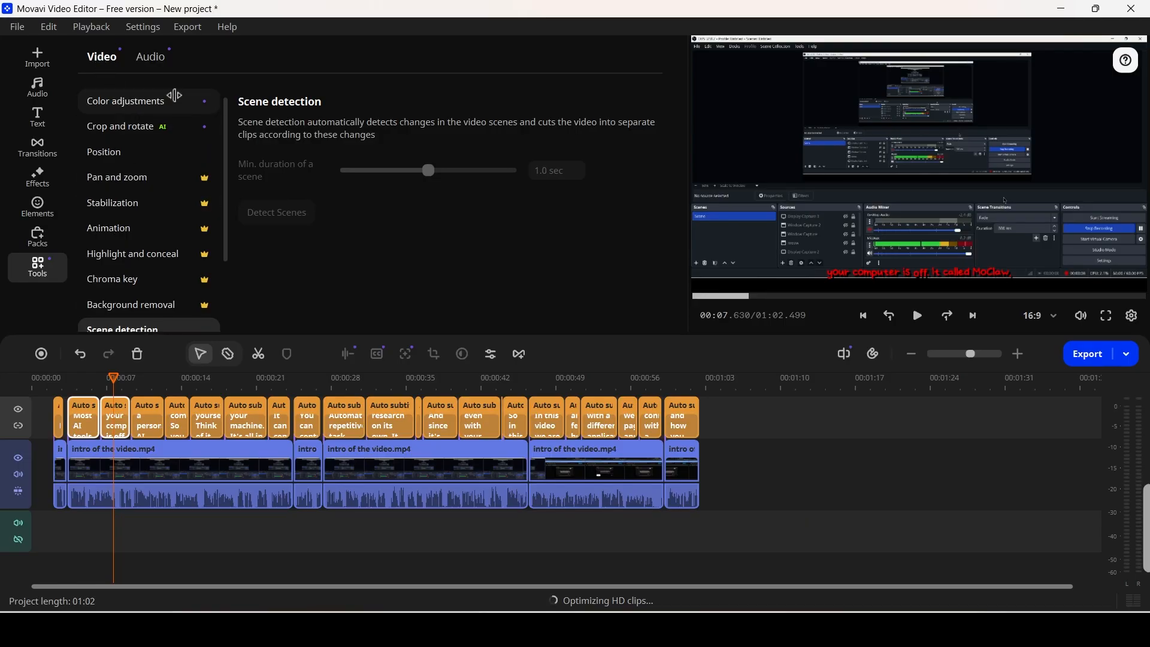
click(130, 103)
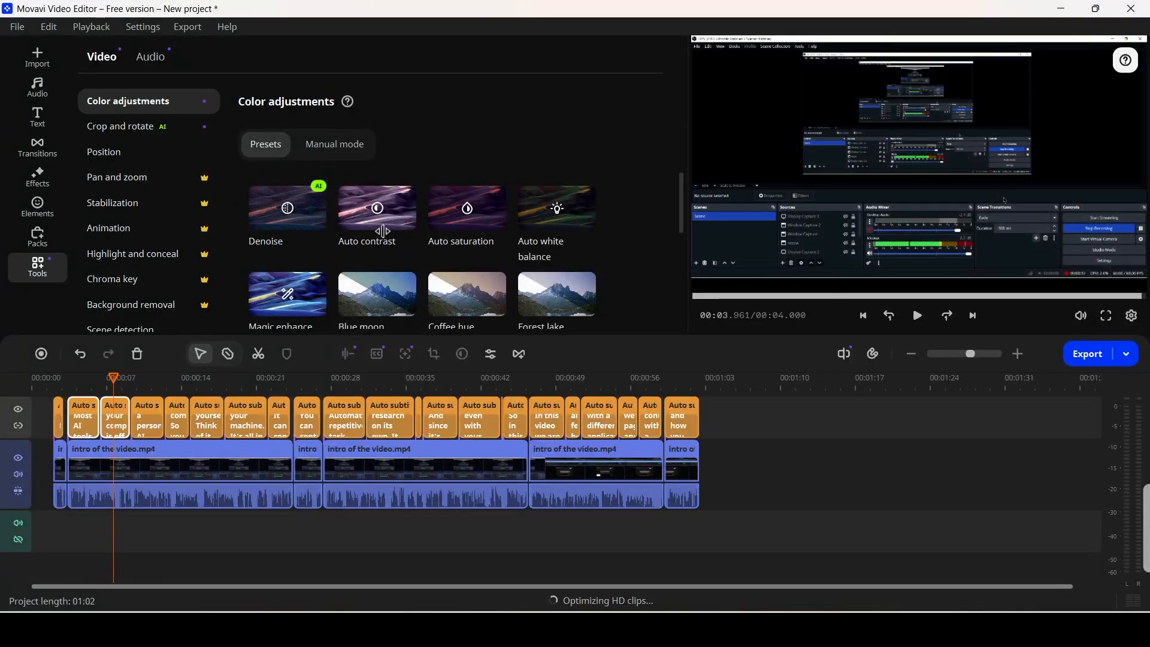
scroll(383, 251, down, 3)
scroll(383, 286, up, 1)
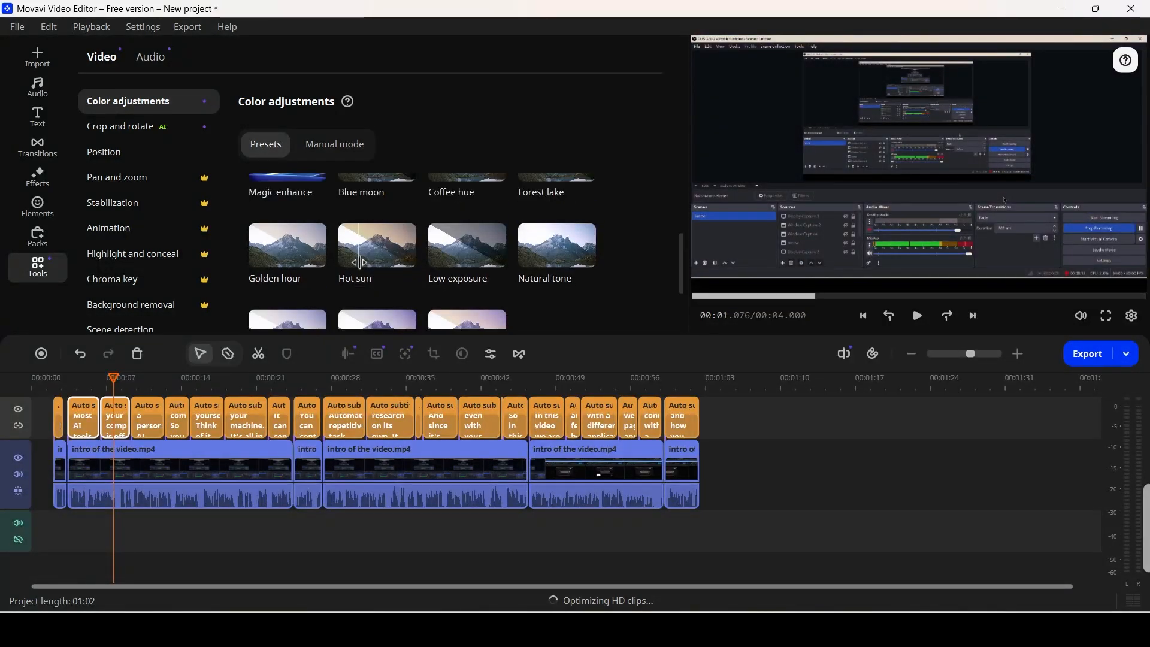
scroll(412, 261, down, 2)
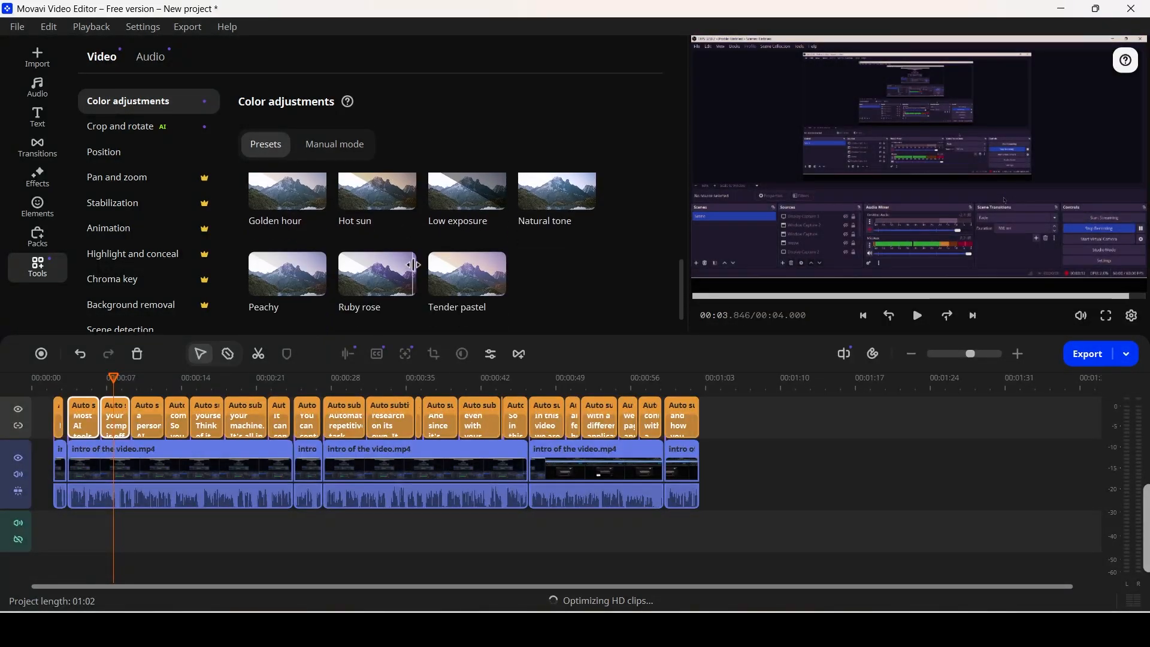
click(133, 132)
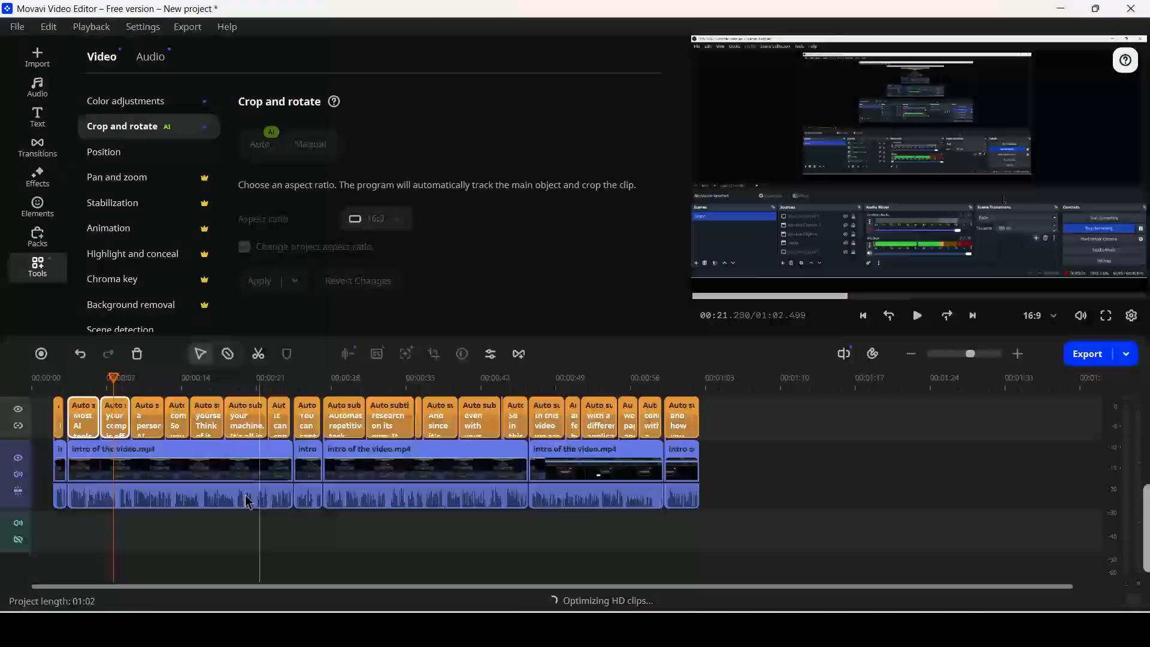
click(197, 476)
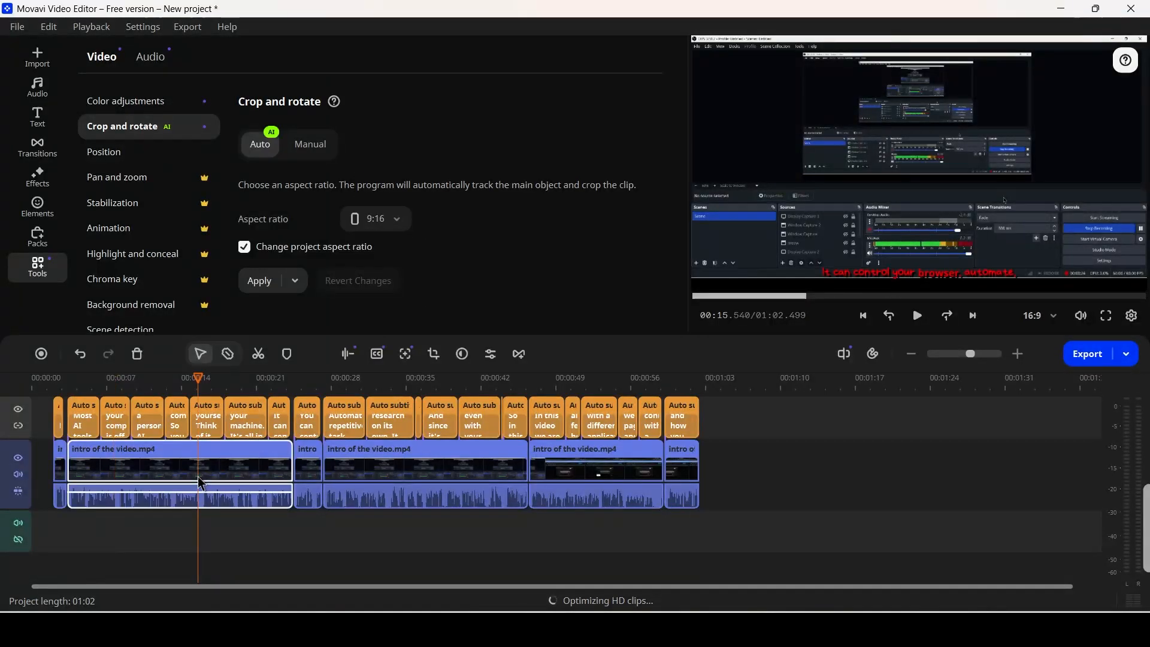
Apply the "Side by side - right" position layout to the short third intro clip on the video track.
click(163, 157)
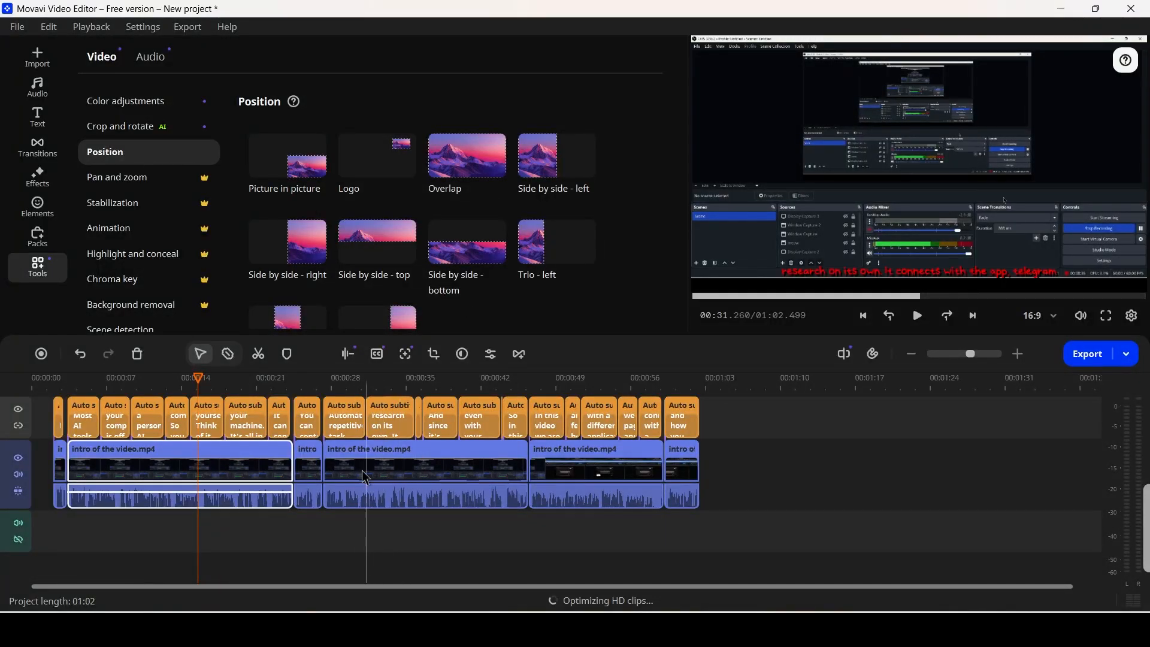
click(316, 473)
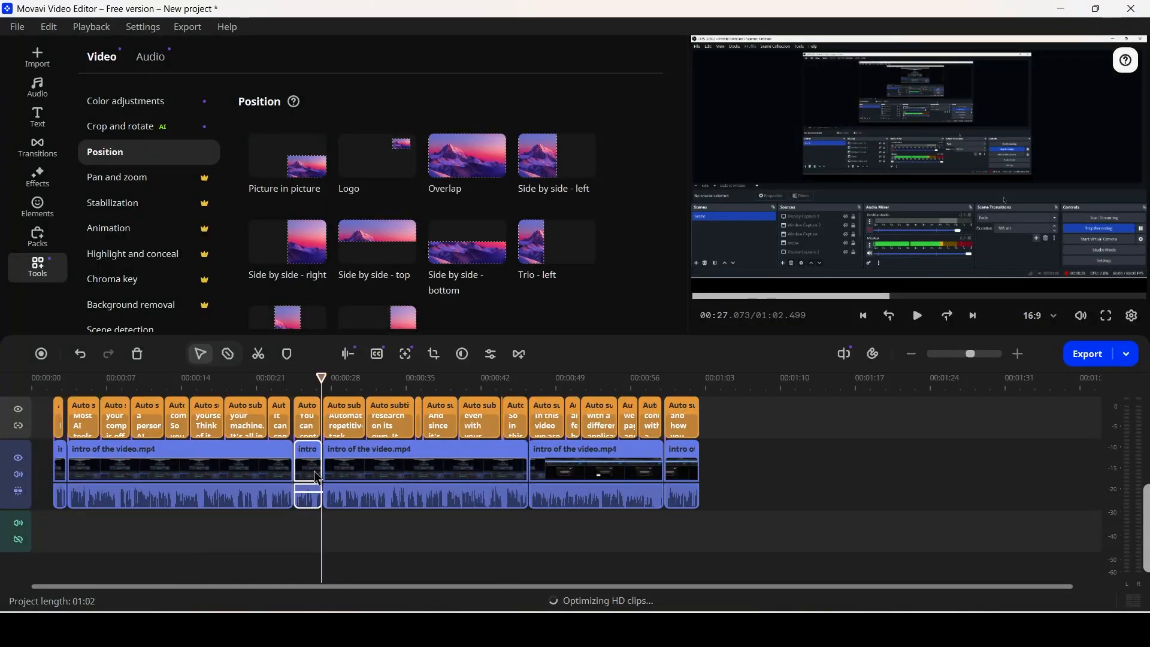
click(312, 251)
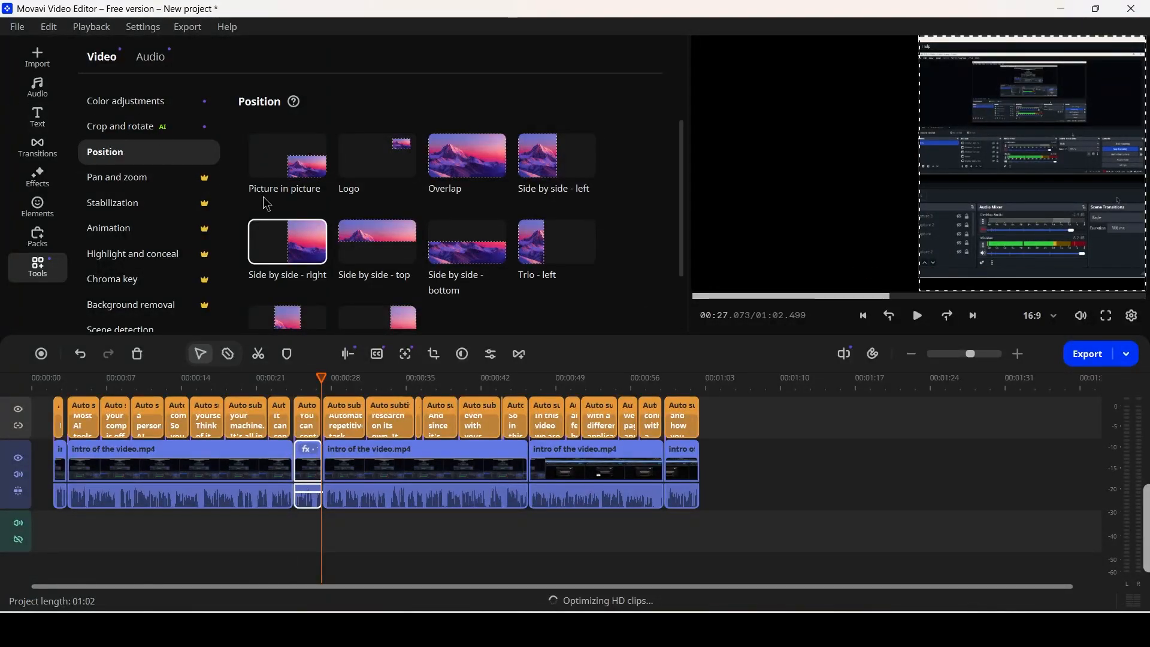
Reposition the footage inside the right-half frame of the short third intro clip, shifting it mainly sideways in the preview.
scroll(368, 259, down, 1)
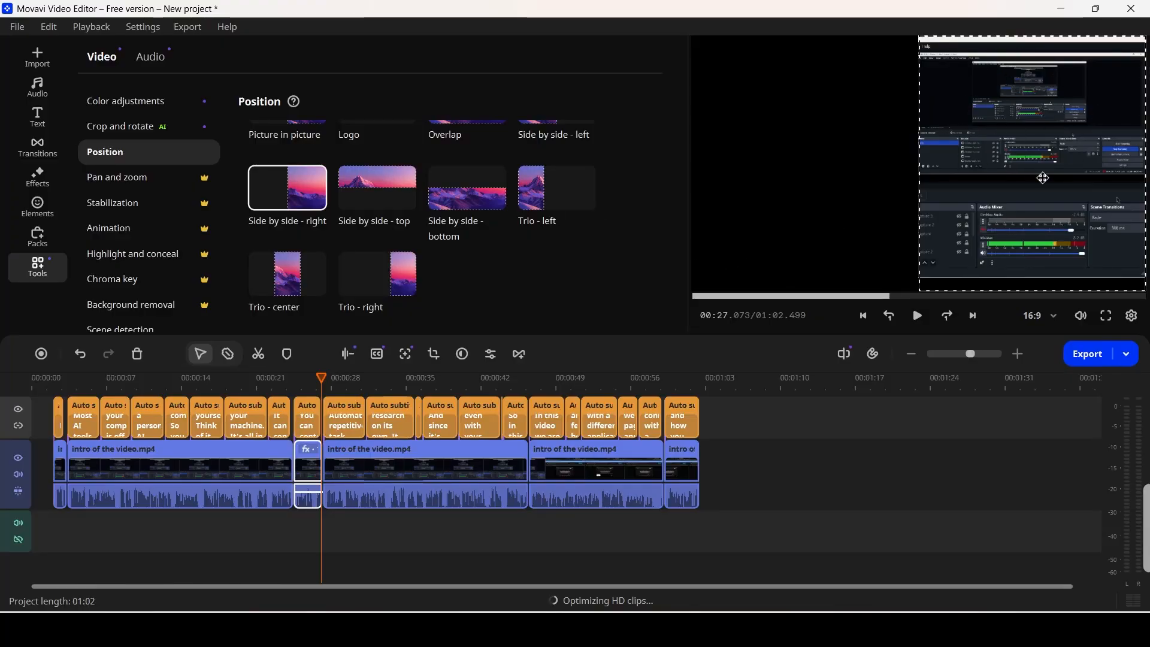
drag(1023, 143, 1111, 175)
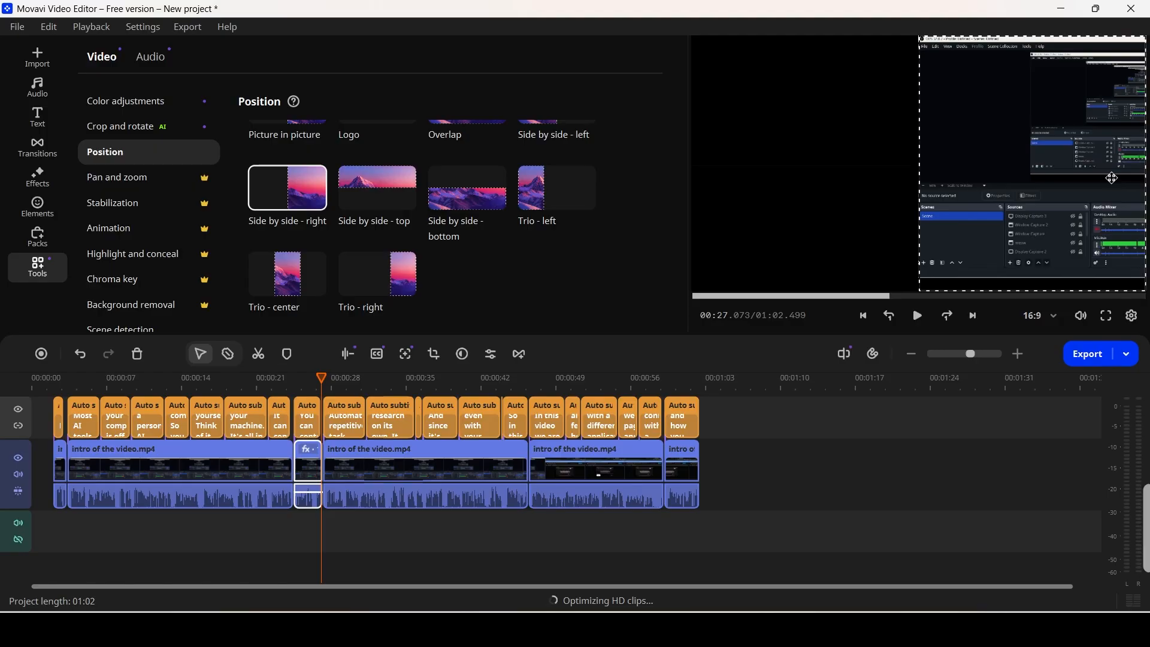
drag(1044, 214, 1077, 223)
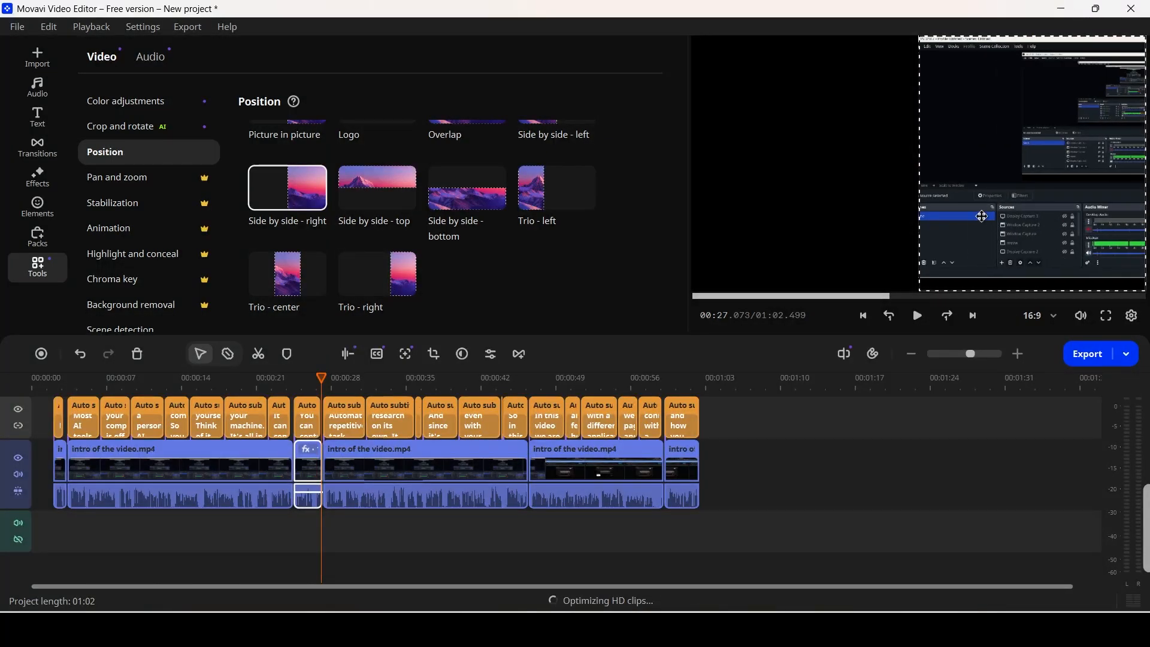
drag(982, 216, 997, 204)
Examine the Scene detection tool and move the playhead to about 59 s, at the start of the last intro clip.
scroll(159, 264, down, 3)
click(160, 261)
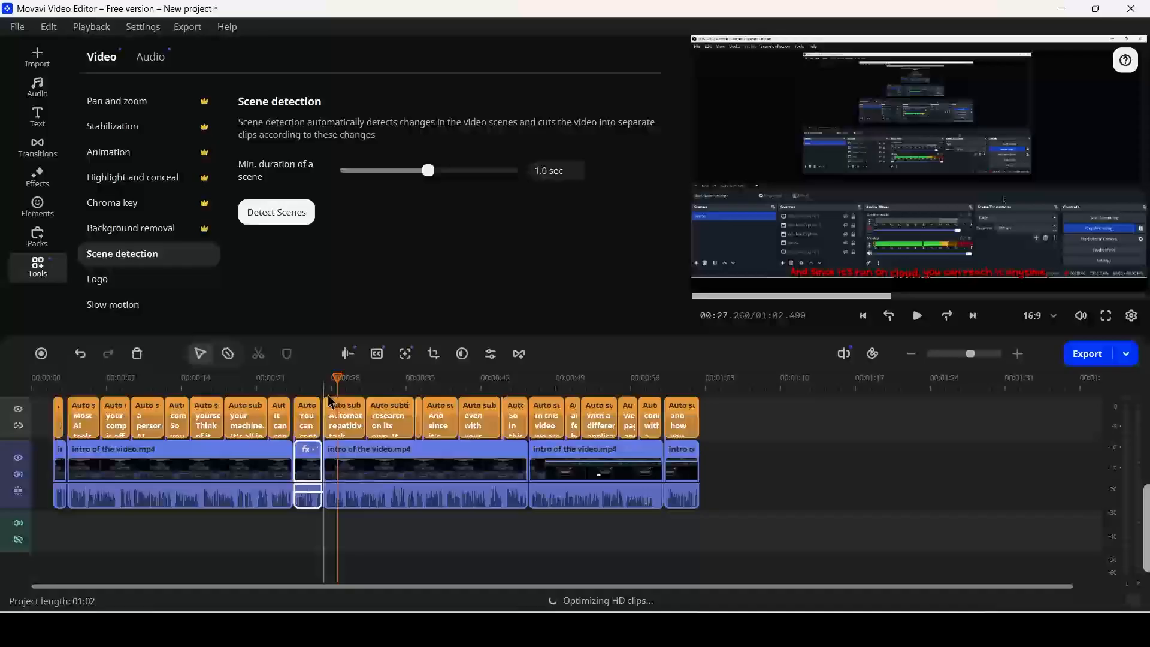
drag(339, 372, 662, 505)
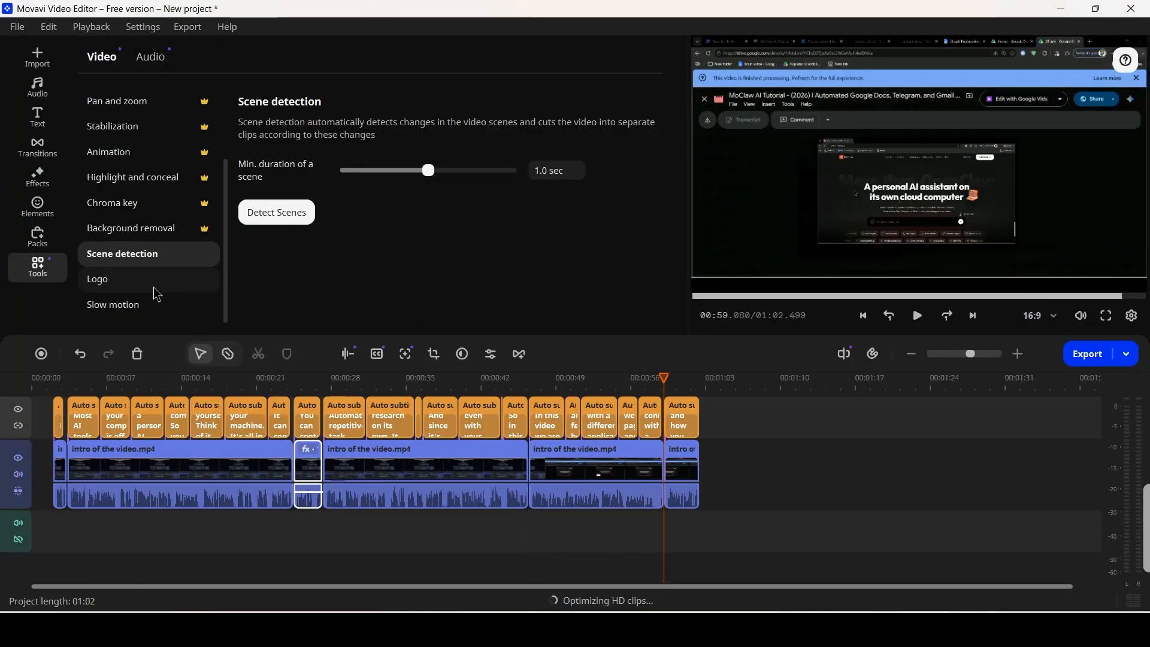
Place the featured "Abstract Ideas" music at the start of the audio track and acknowledge the copyright information.
click(46, 92)
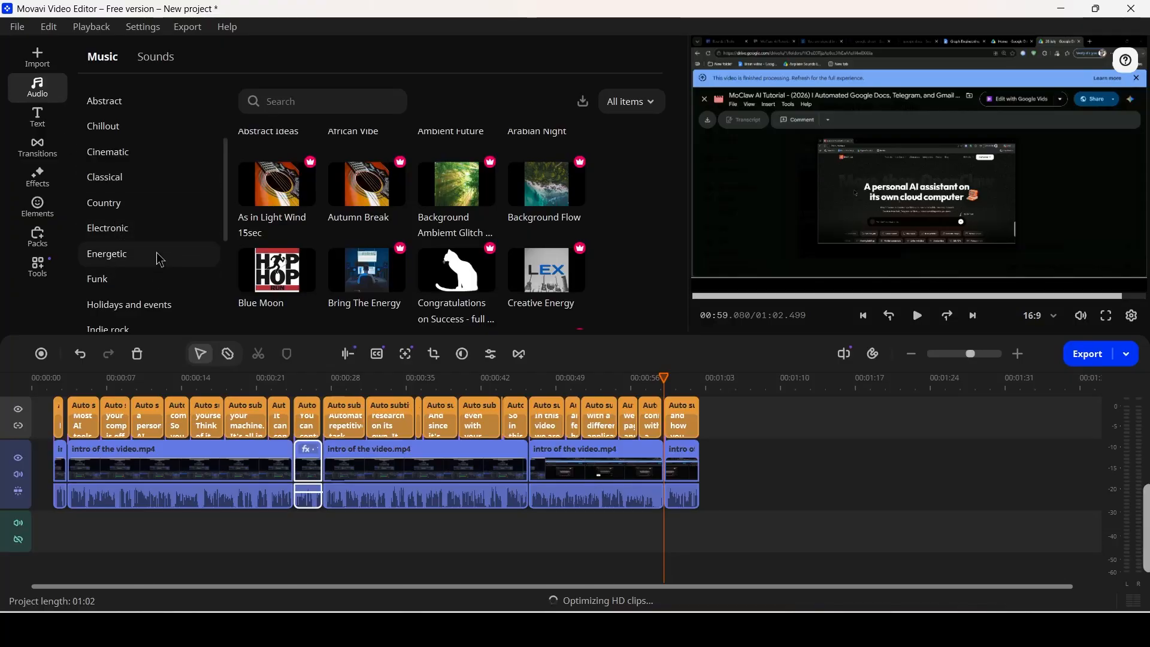
mouse_move(261, 182)
scroll(287, 239, up, 3)
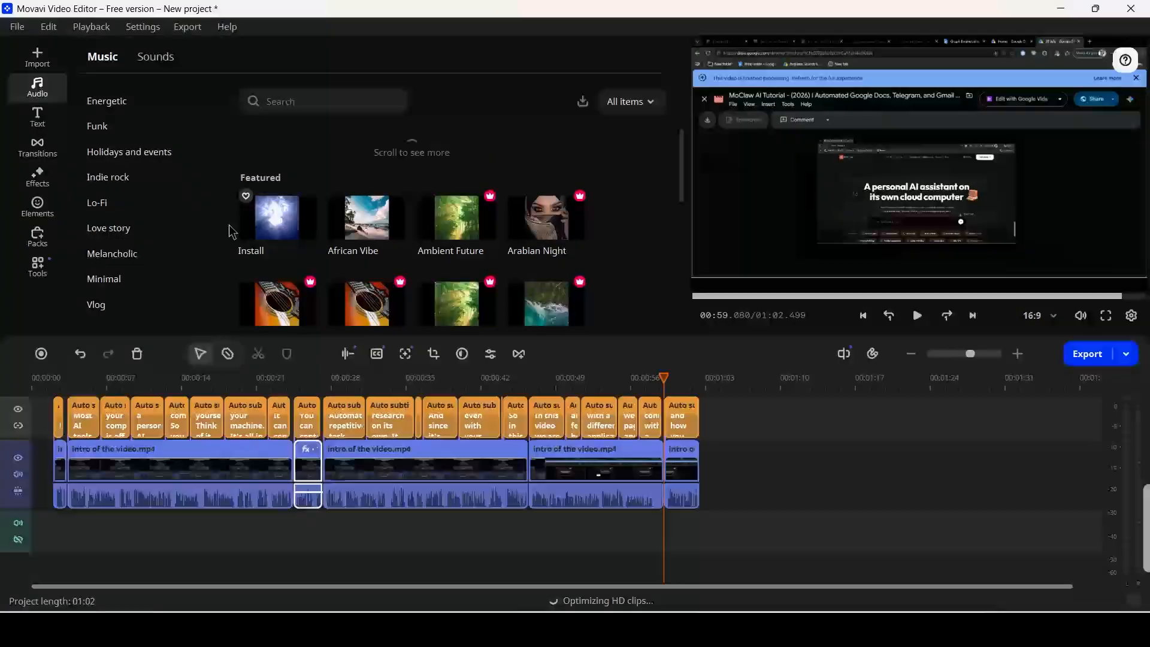
scroll(130, 250, up, 4)
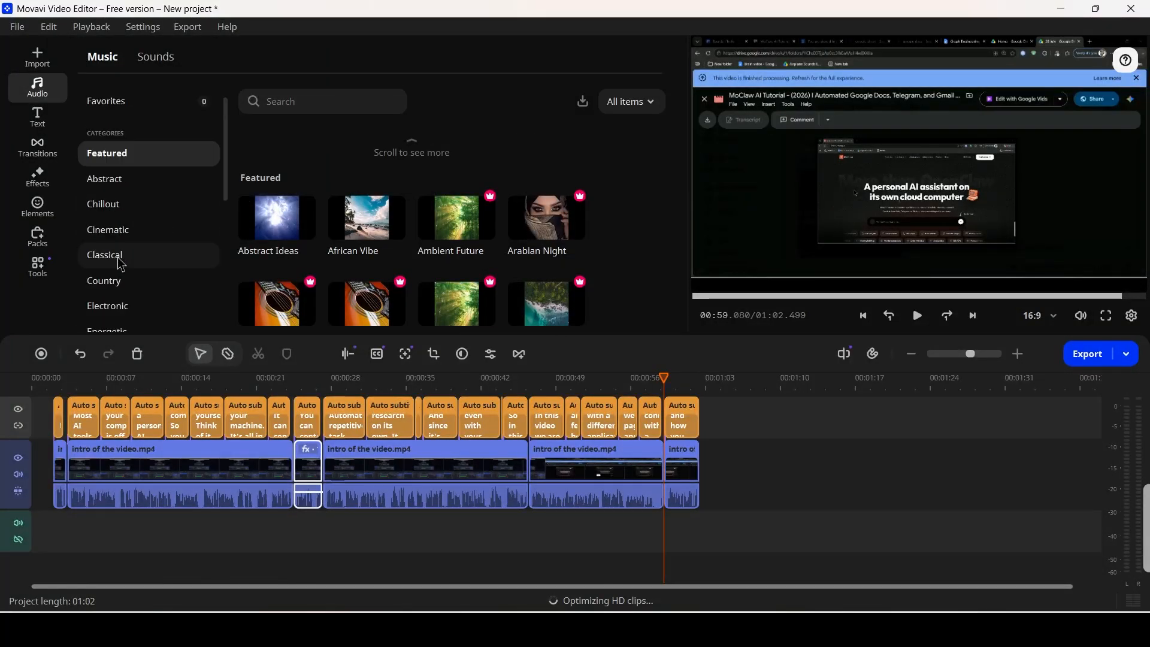
click(137, 179)
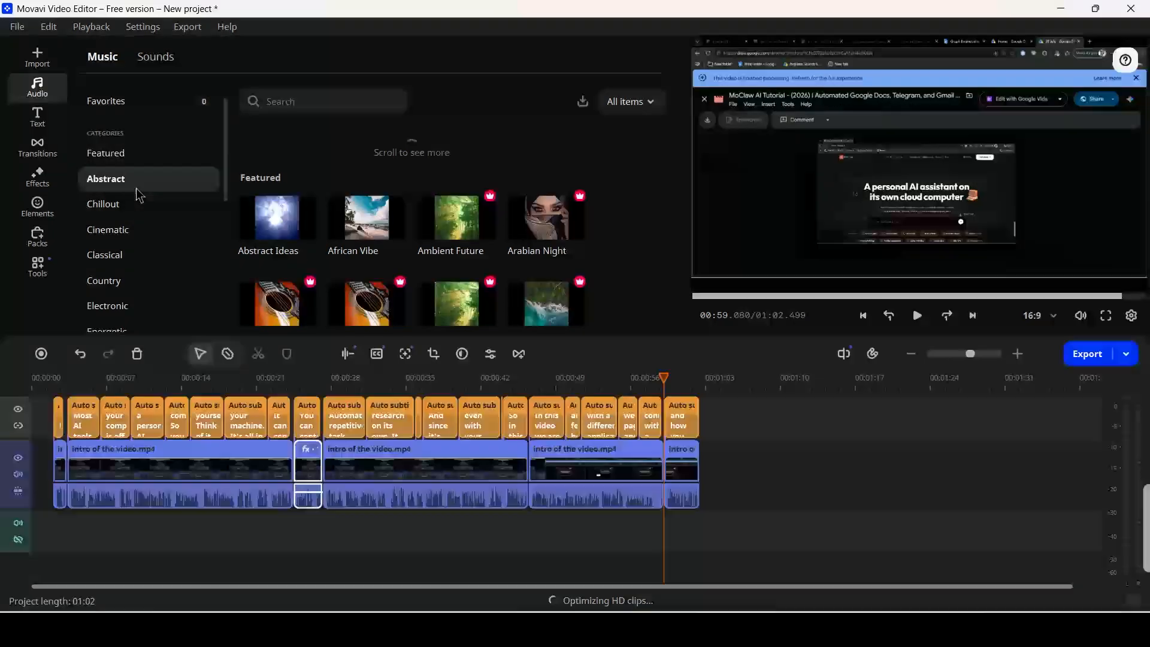
click(119, 154)
mouse_move(285, 203)
drag(285, 202, 72, 564)
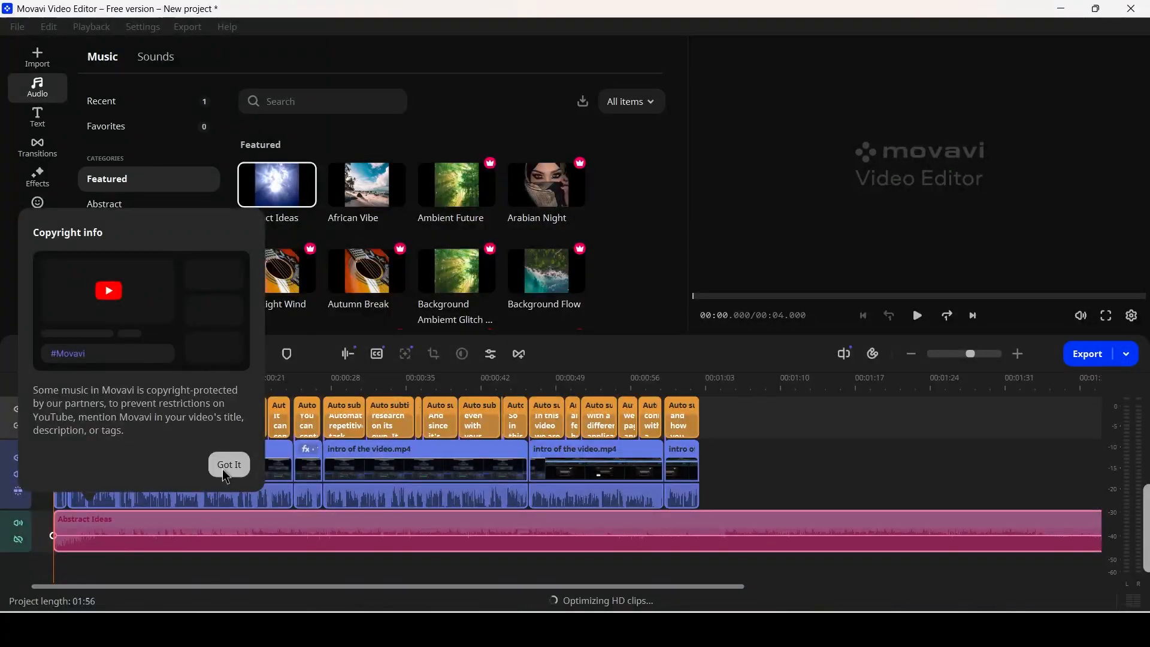
click(223, 470)
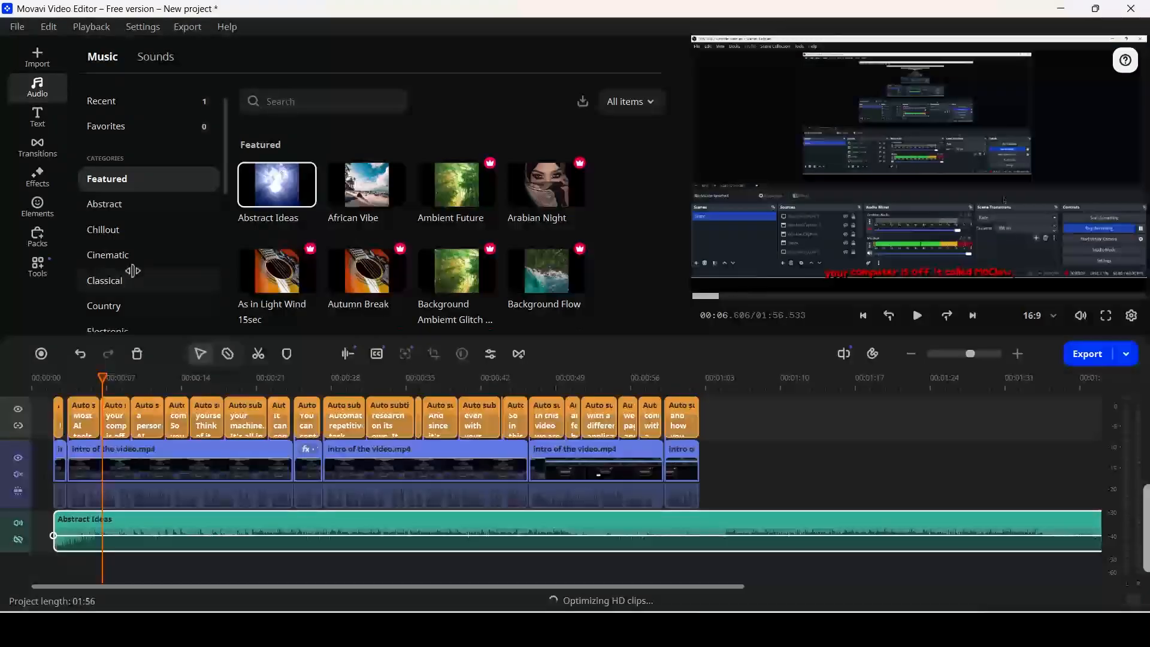
Examine the Abstract, Chillout and Cinematic categories of the music library.
click(139, 204)
scroll(134, 206, down, 3)
scroll(134, 206, up, 5)
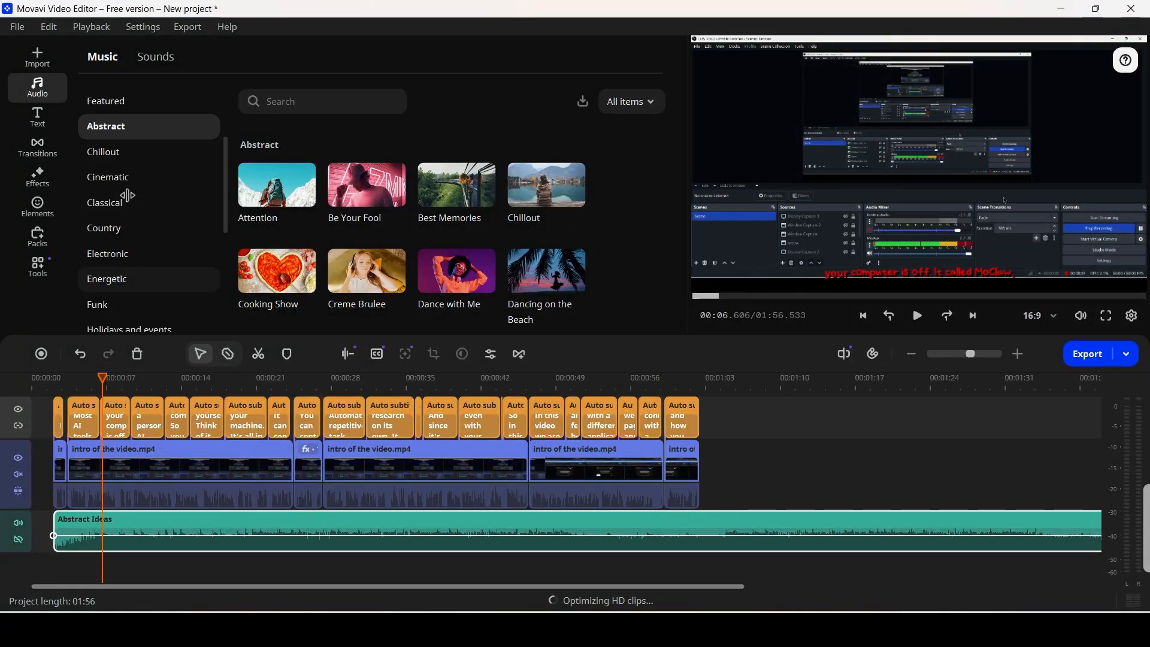
click(127, 230)
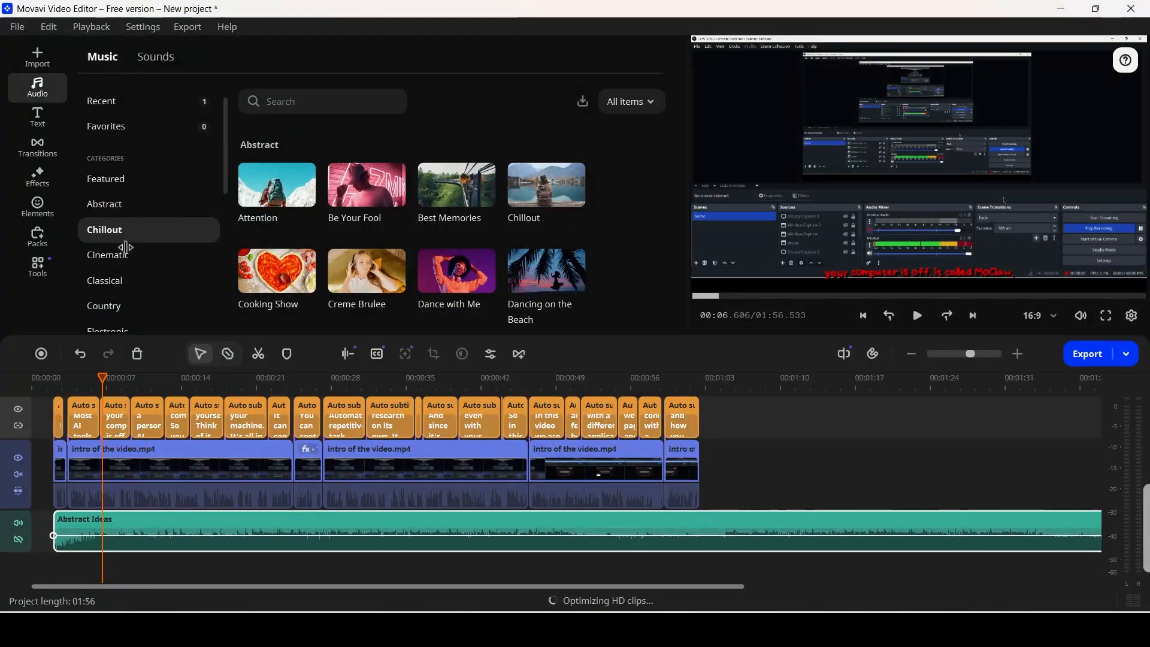
click(124, 255)
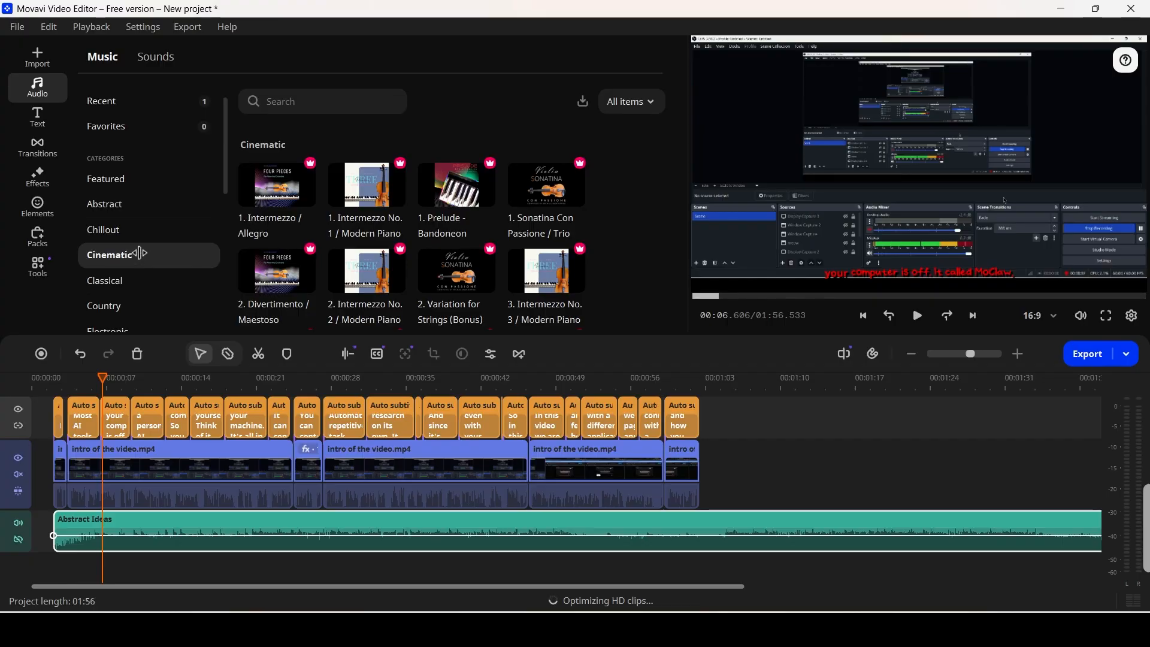
scroll(139, 250, down, 3)
scroll(143, 226, up, 2)
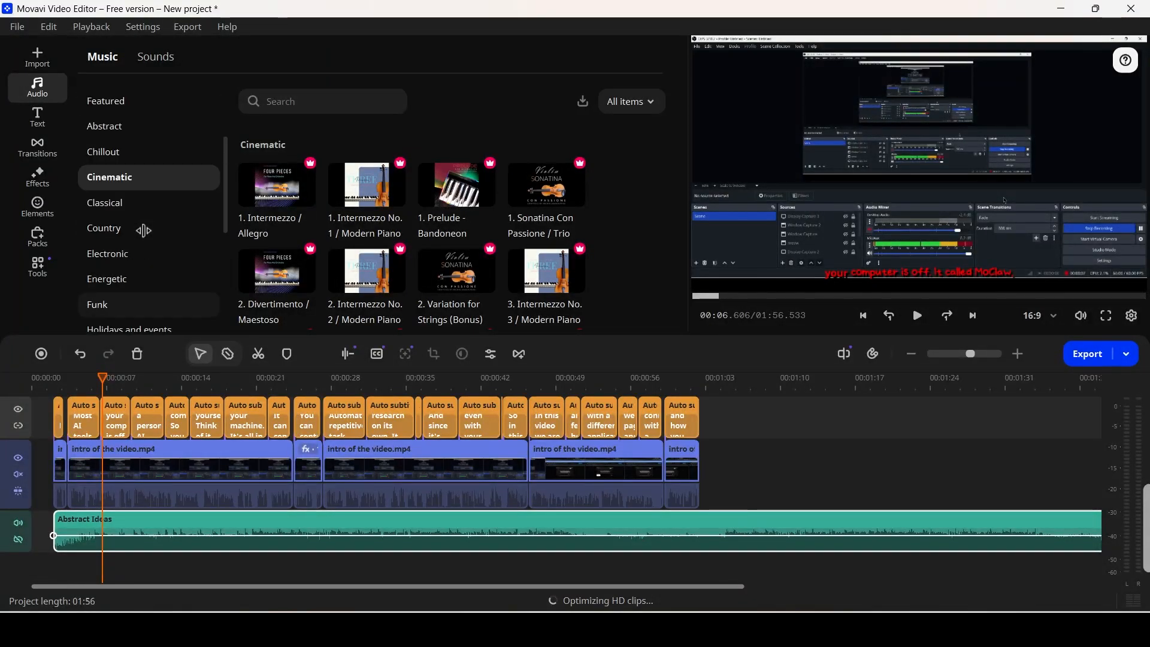
scroll(147, 239, up, 2)
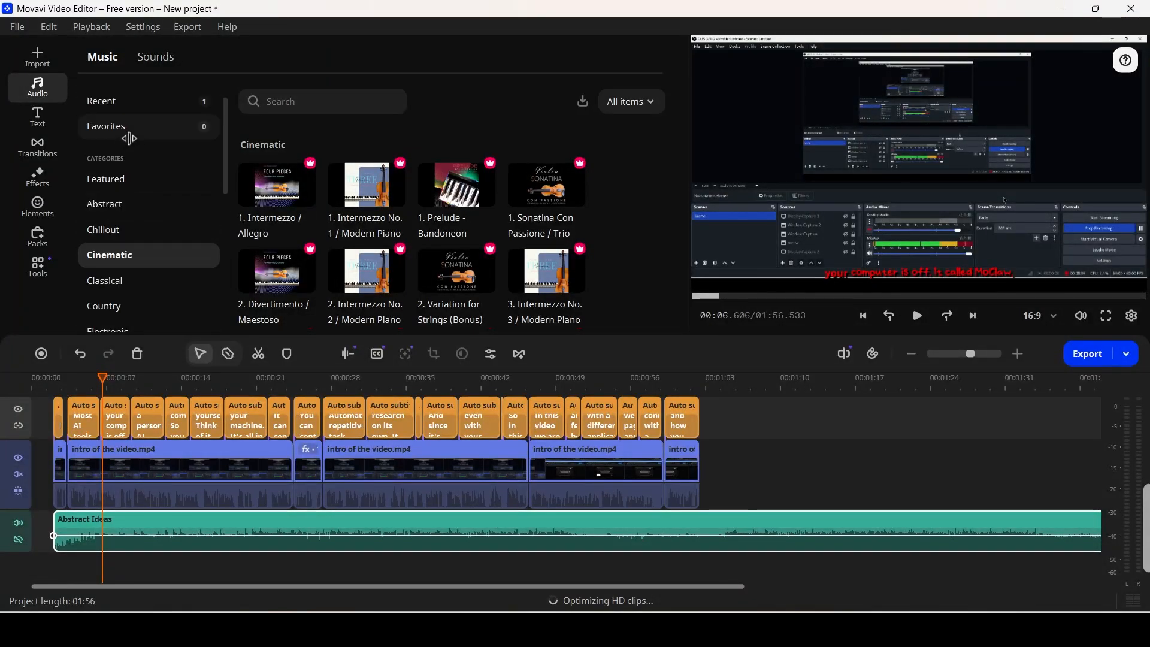
Examine the sound effect categories and look through the Featured sounds.
click(155, 57)
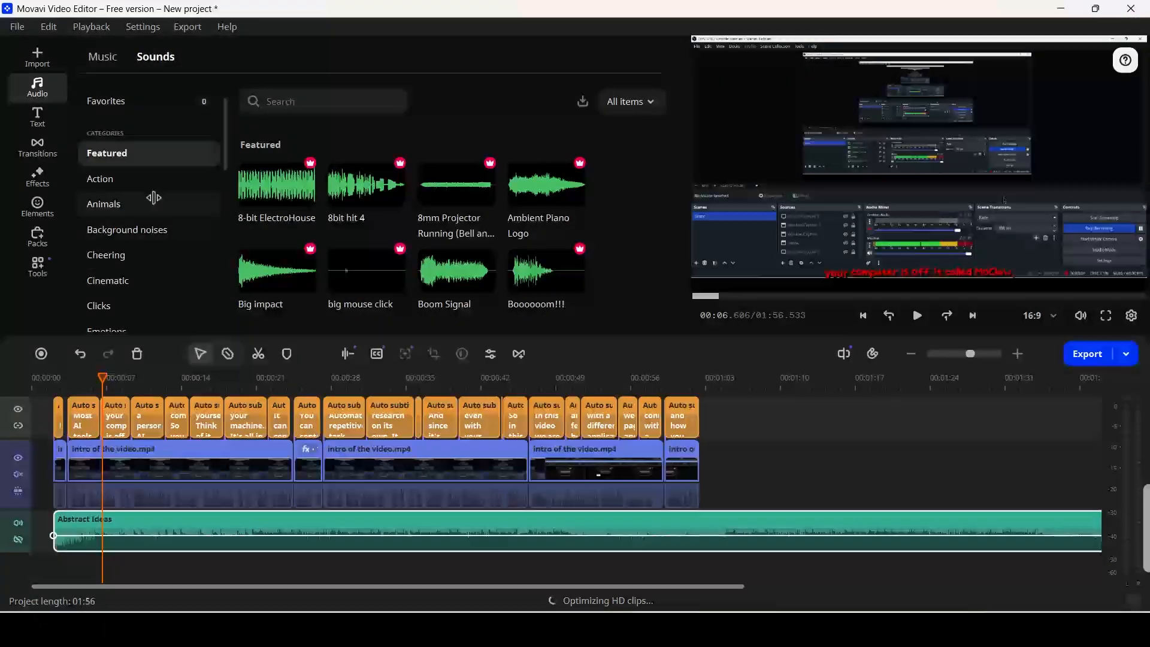
scroll(154, 198, down, 3)
scroll(154, 197, up, 3)
mouse_move(259, 263)
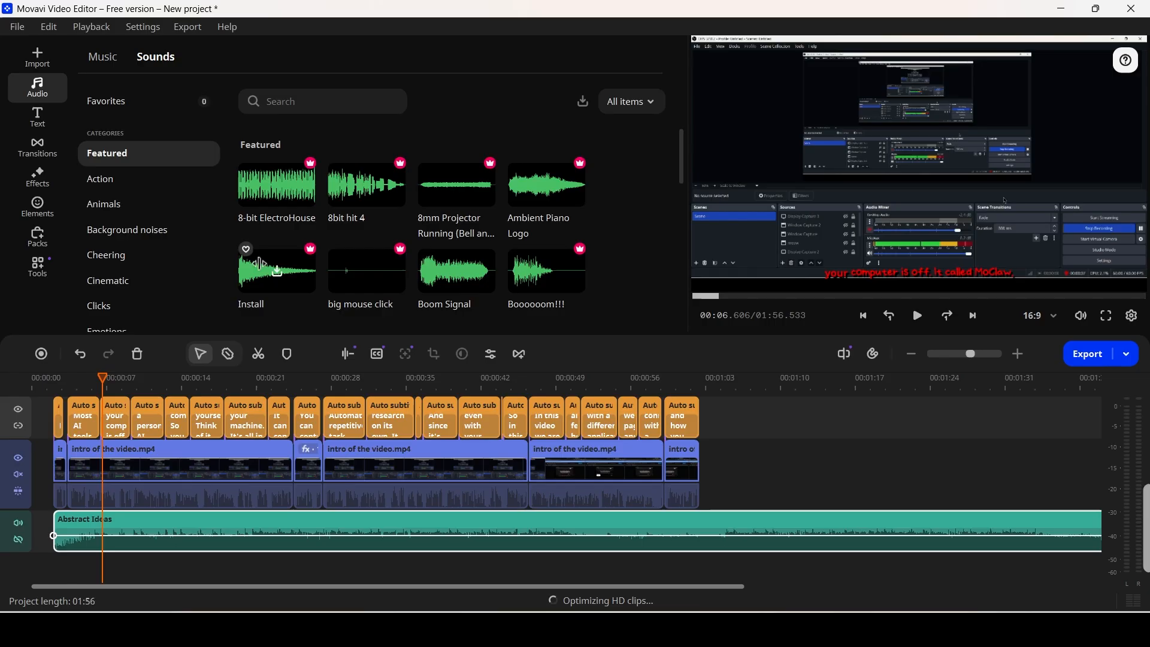
scroll(497, 231, down, 4)
scroll(497, 230, up, 2)
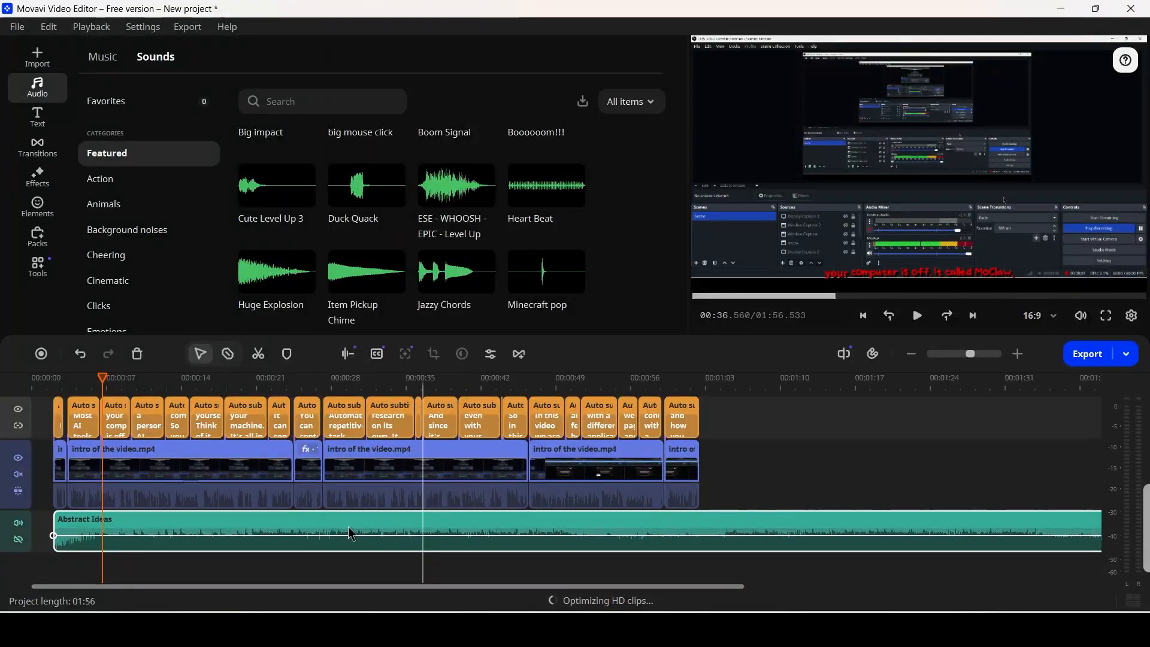
Delete the "Abstract Ideas" music clip from the audio track.
click(146, 533)
click(137, 353)
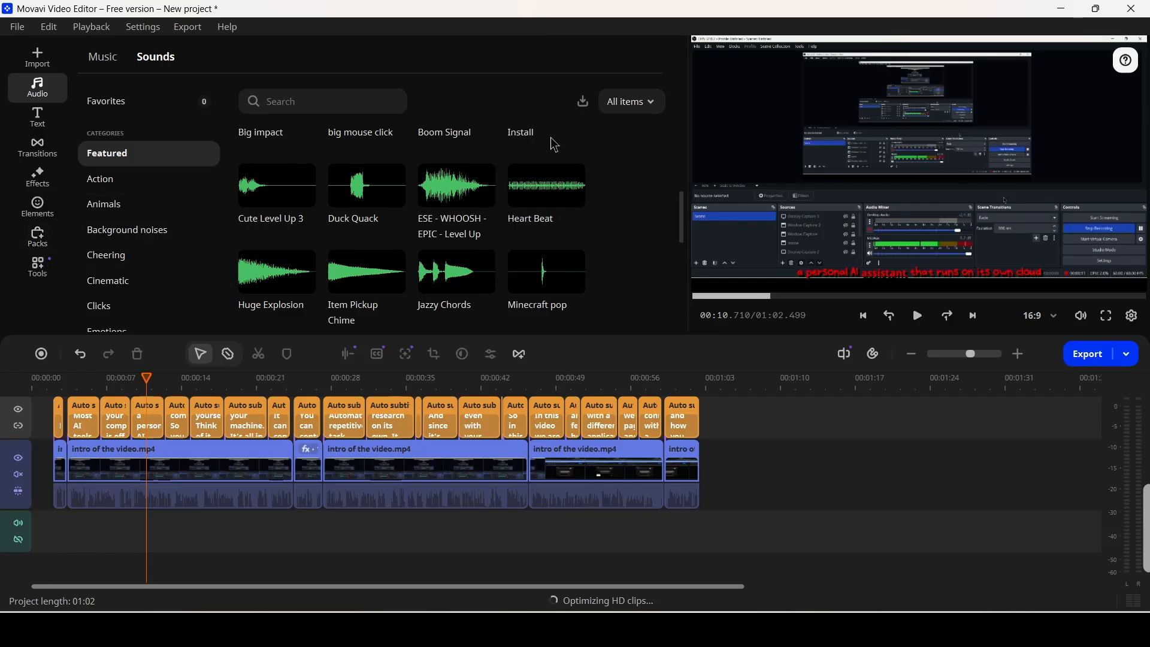
Place the "Duck Quack" sound effect on the audio track at about 11 s and play it back.
click(367, 190)
drag(375, 178, 160, 531)
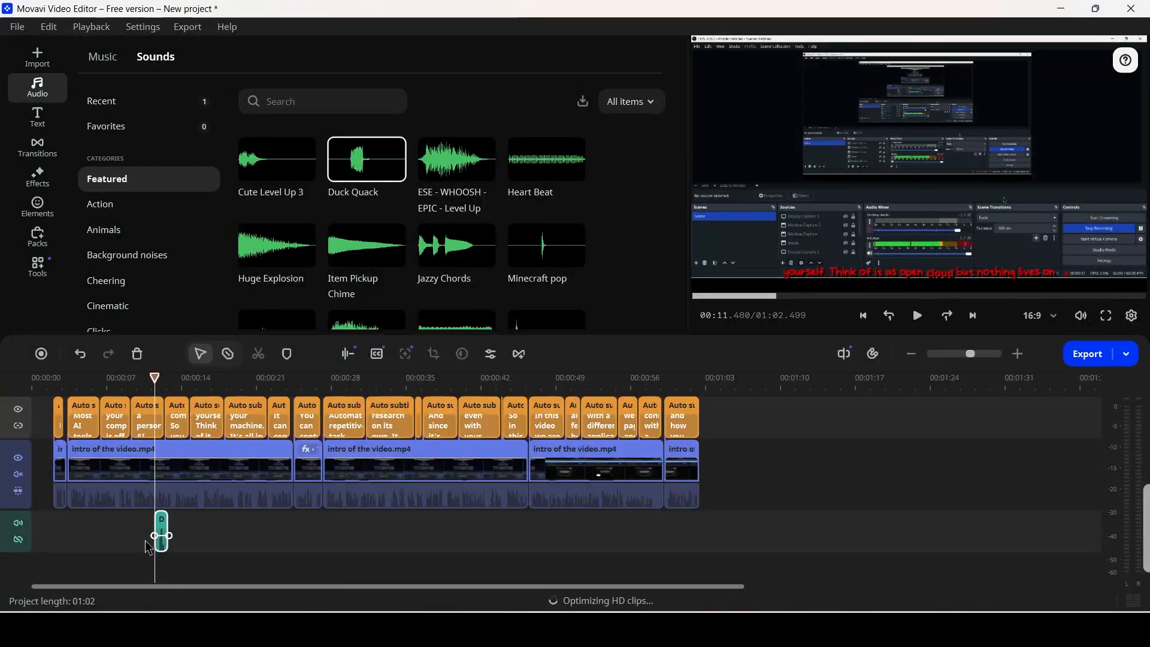
scroll(143, 544, up, 4)
key(space)
key(space)
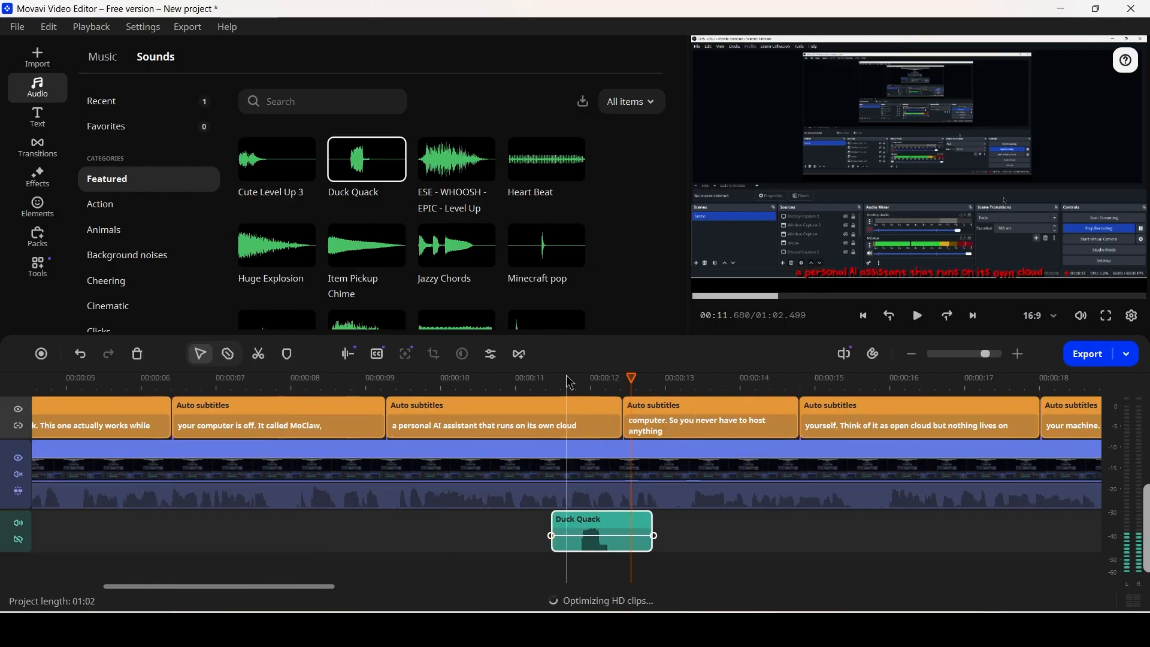
Examine the Typing, Vlog and Switches categories of the sound effects library.
scroll(170, 267, down, 5)
scroll(169, 268, down, 1)
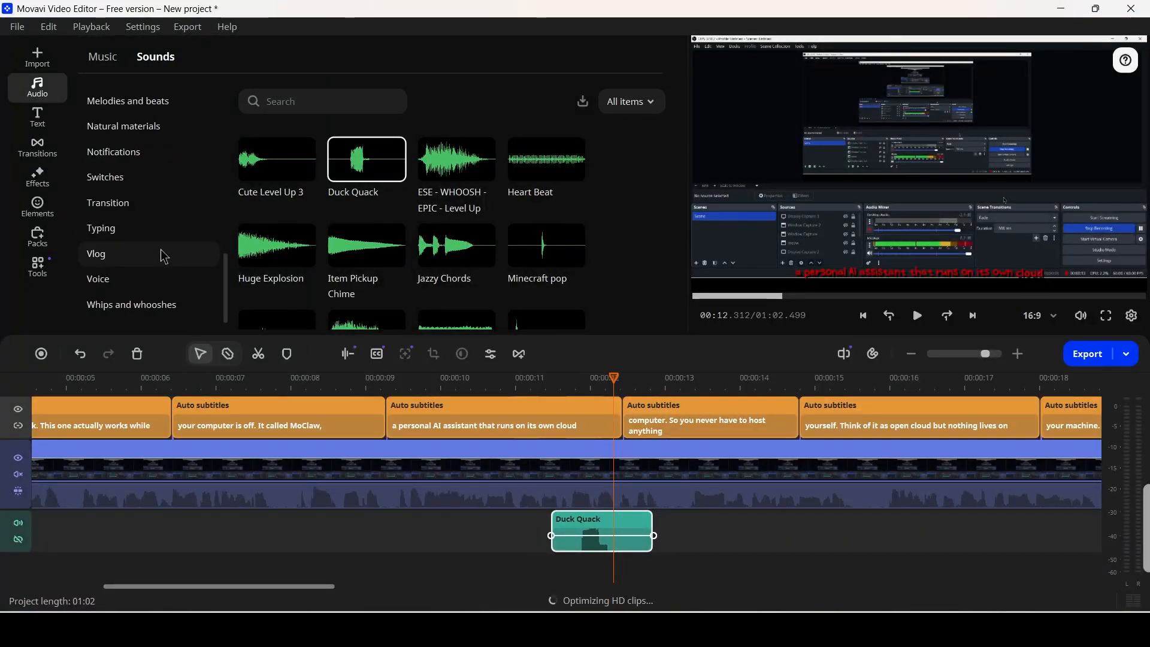
click(172, 228)
click(133, 256)
click(157, 178)
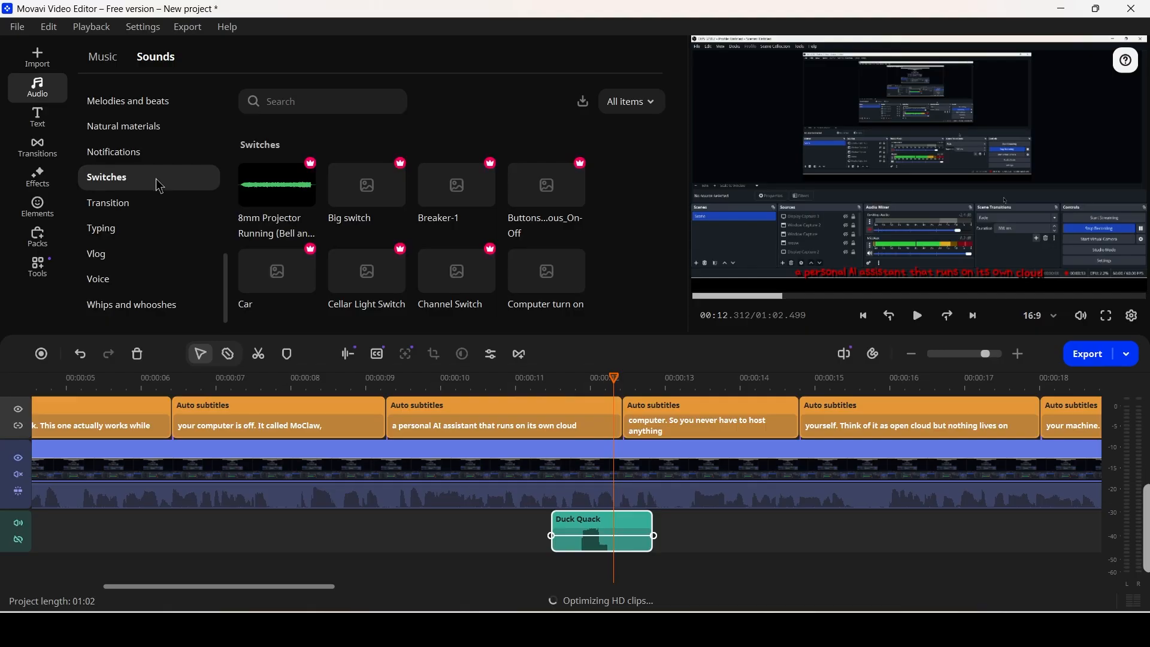
scroll(159, 197, up, 6)
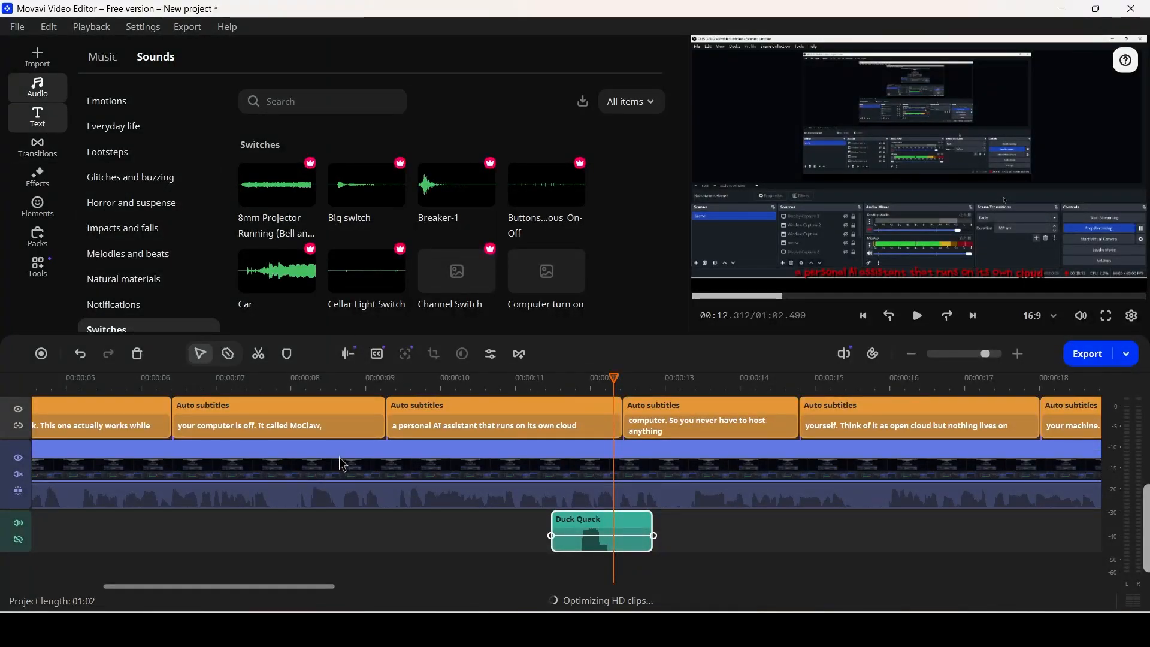
Insert the "Bright suitcase - text 2" title from Nature and travel into the subtitle track at about 12 s, and preview it.
click(38, 117)
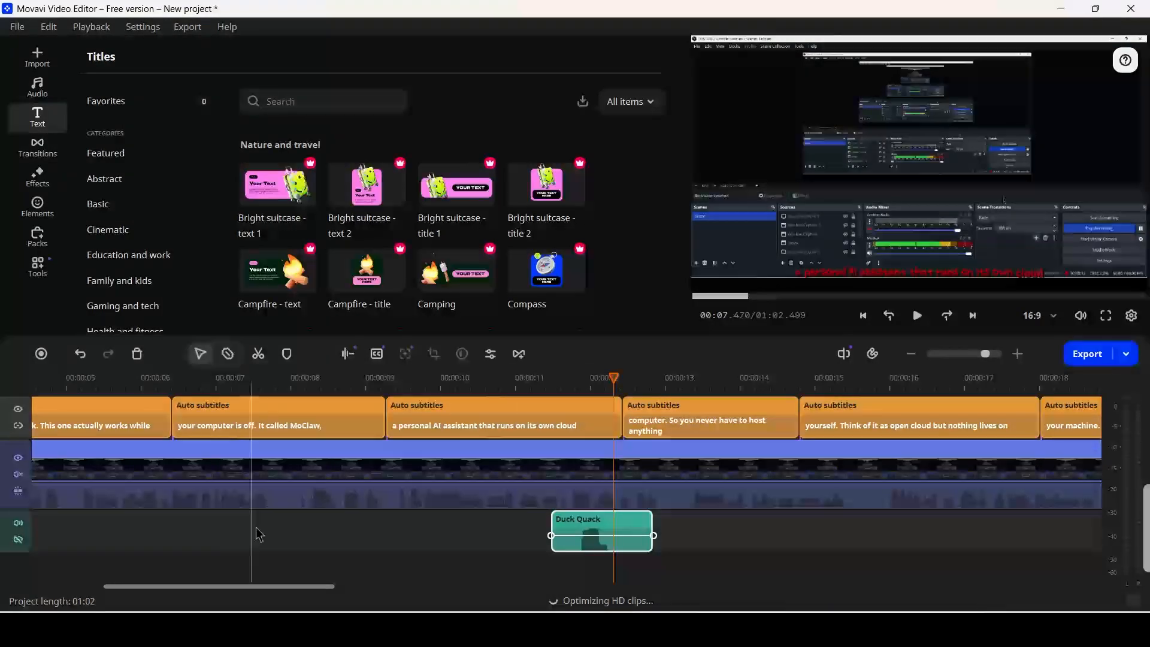
scroll(291, 467, up, 1)
scroll(290, 467, right, 15)
scroll(292, 467, down, 1)
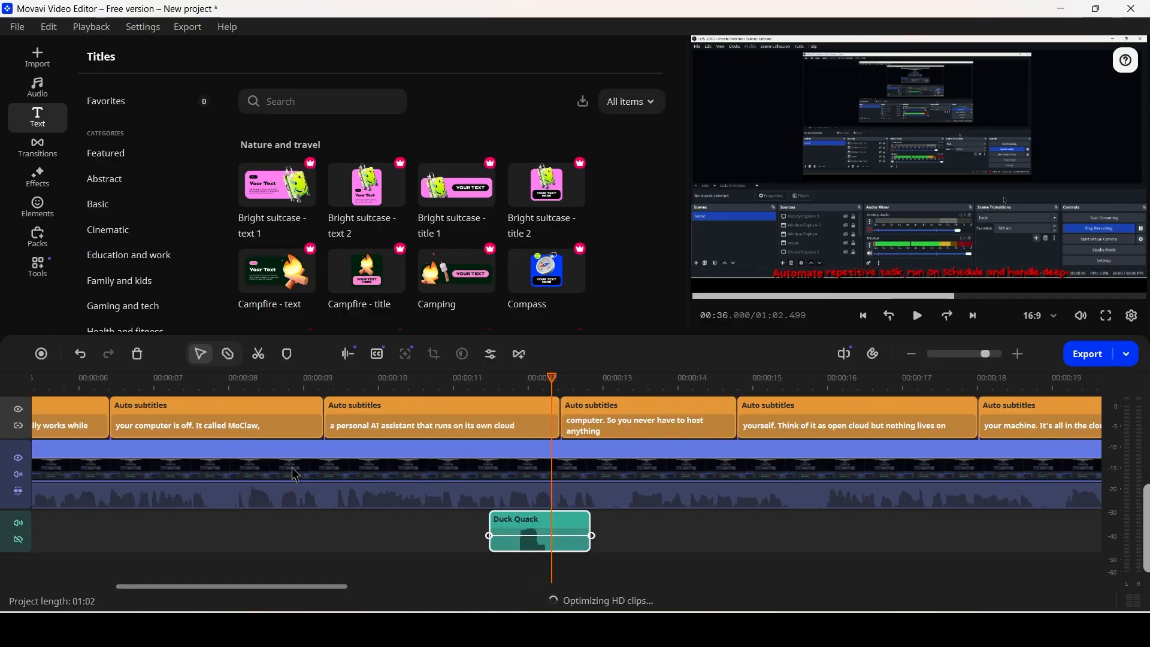
scroll(295, 475, down, 4)
scroll(323, 285, down, 2)
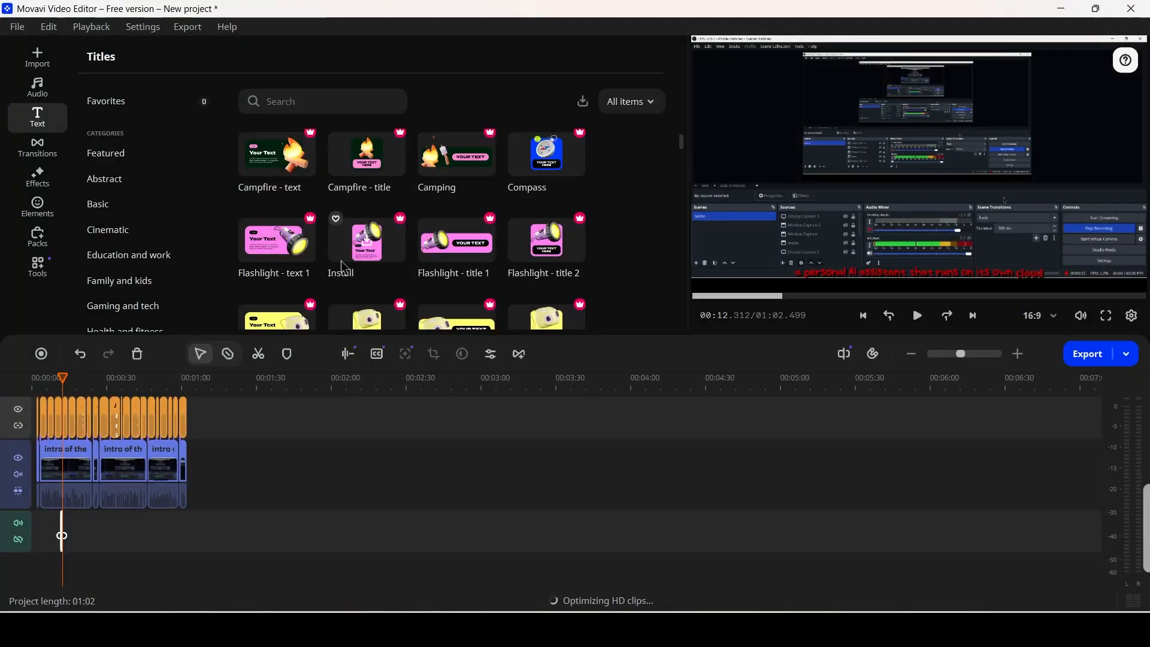
scroll(322, 240, up, 2)
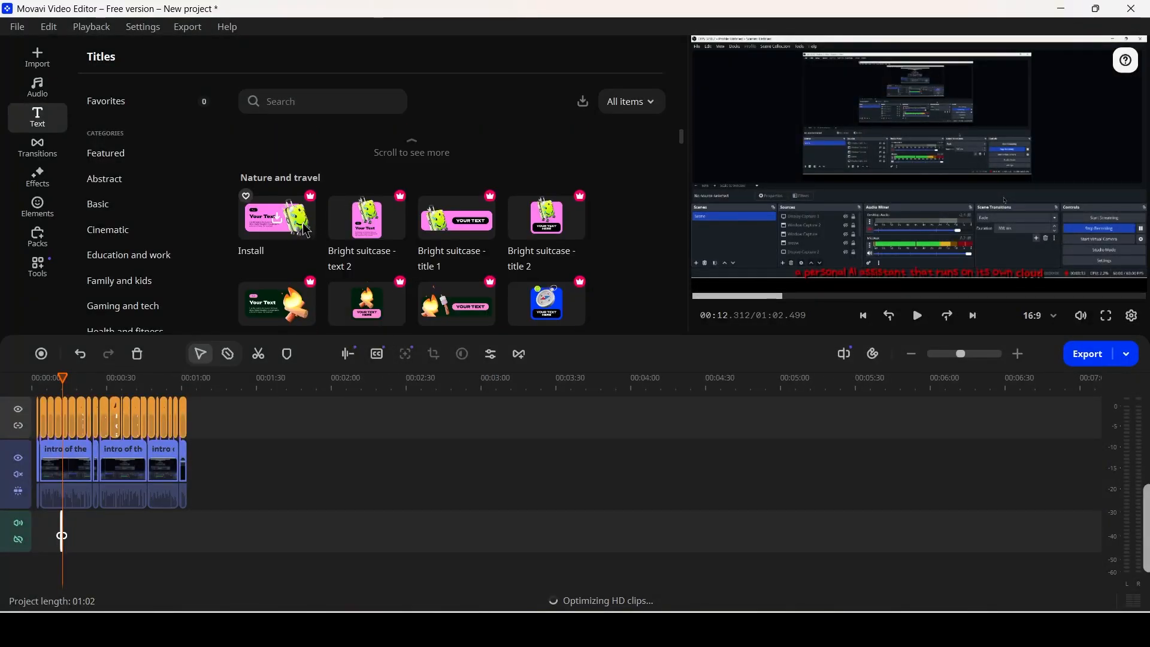
click(260, 461)
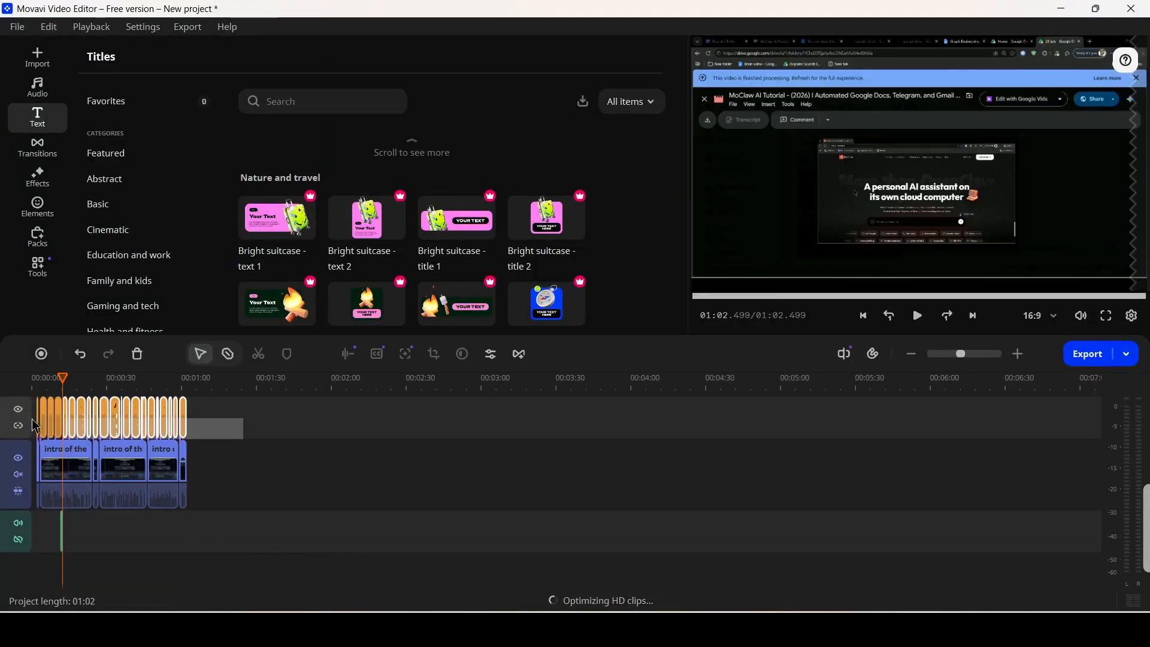
scroll(139, 415, up, 4)
drag(366, 220, 256, 465)
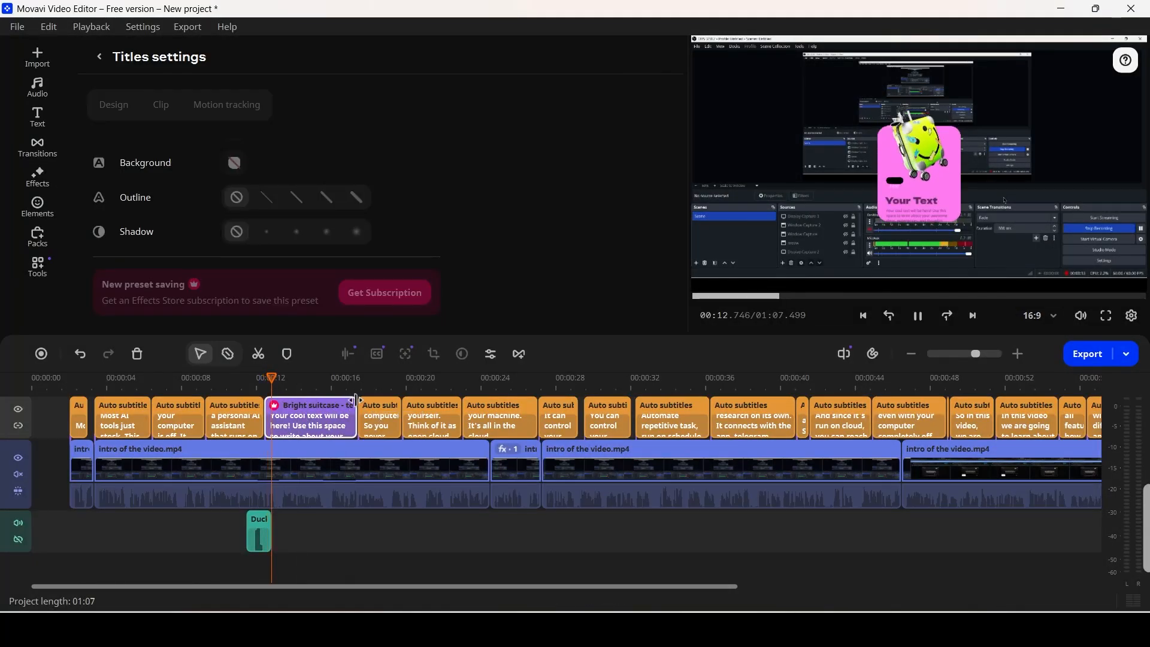
click(302, 392)
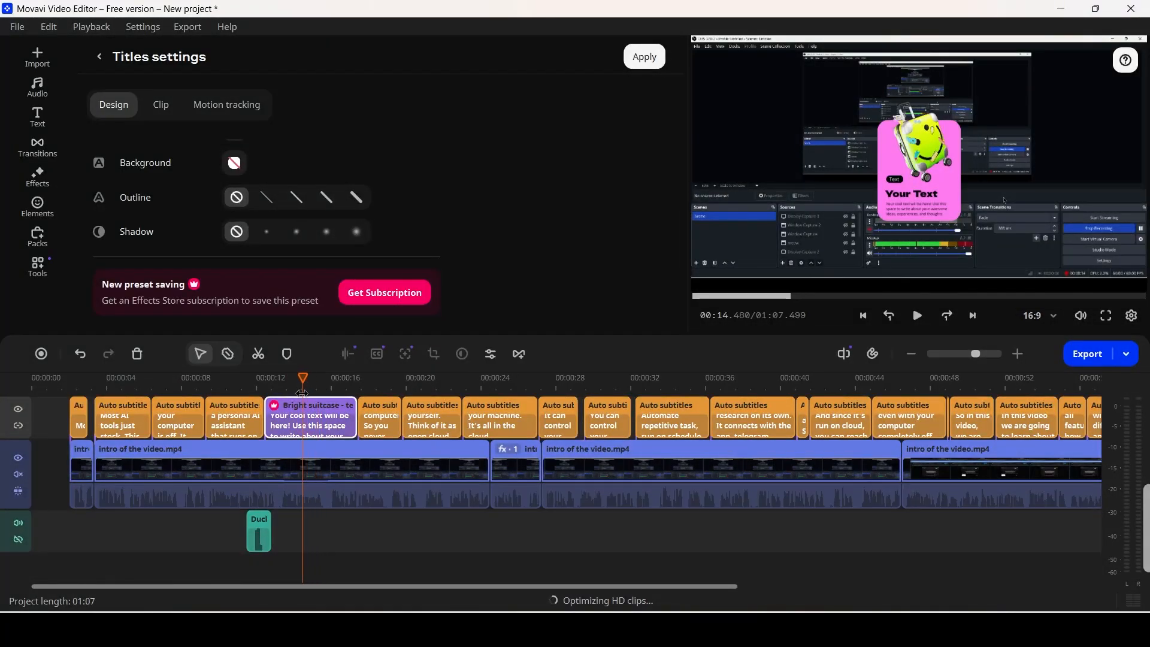
Examine the design settings of the "Bright suitcase - text 2" title, including its text lines, font, color, background, outline and shadow.
click(314, 443)
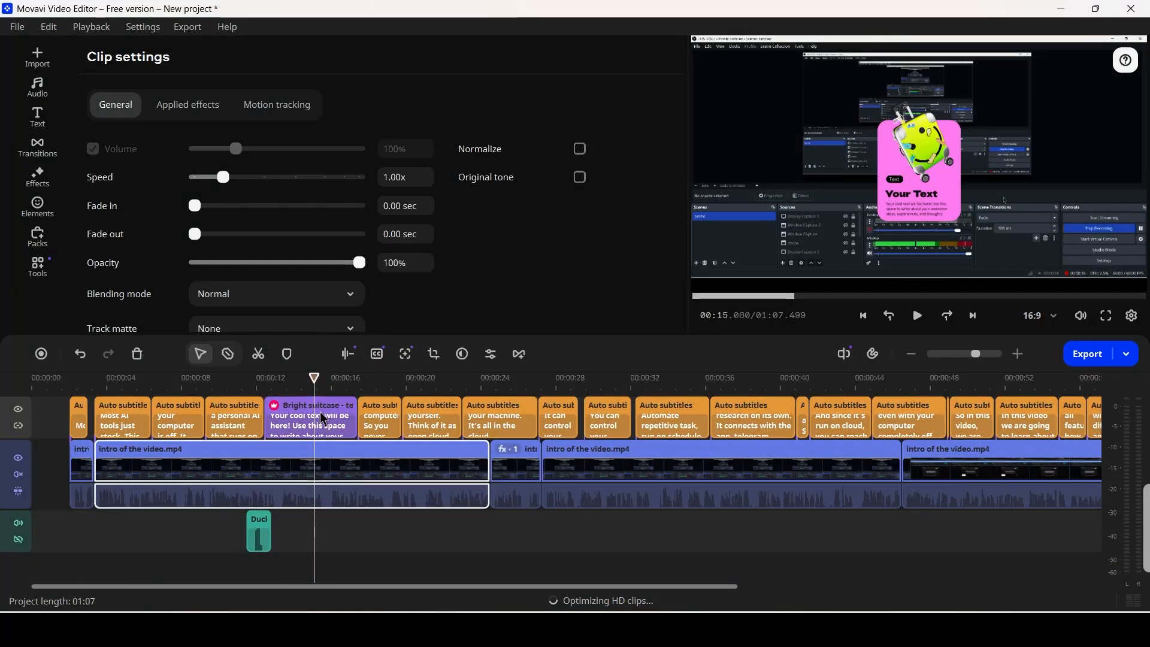
click(323, 419)
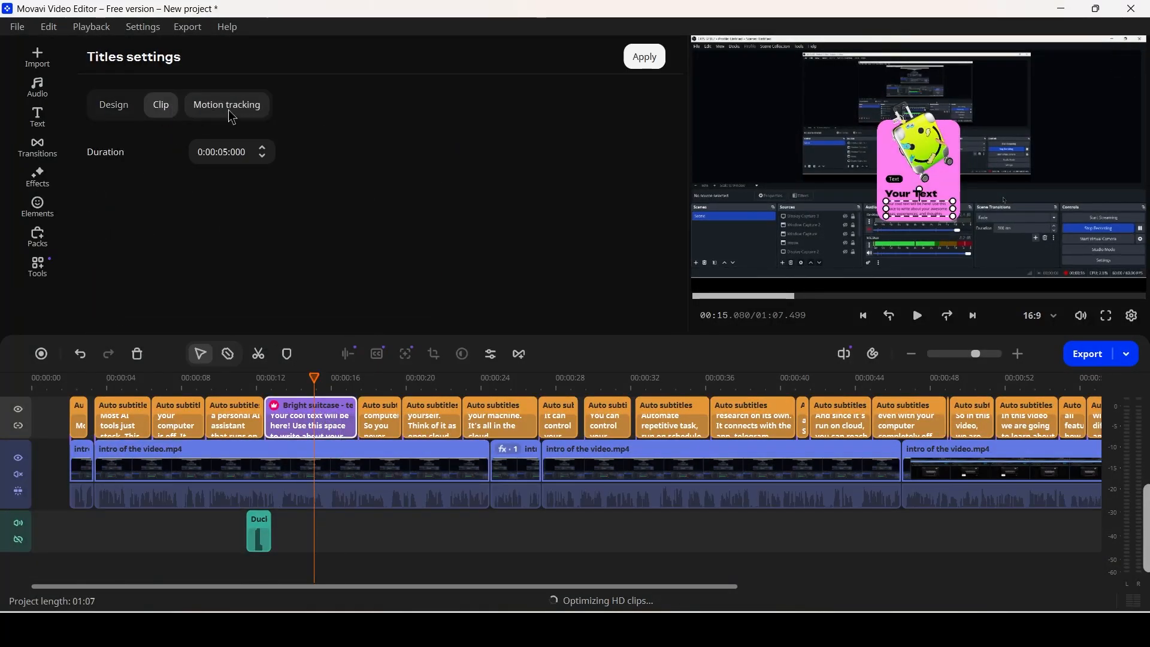
click(113, 105)
scroll(189, 283, up, 3)
scroll(189, 283, up, 2)
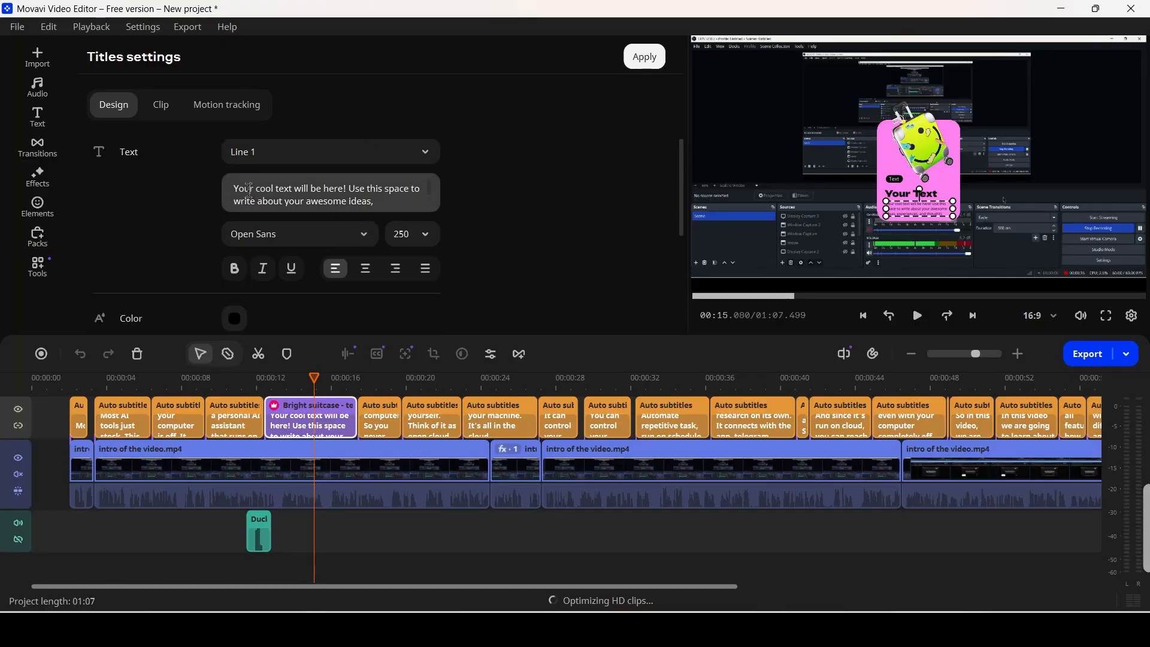
triple_click(249, 191)
click(270, 150)
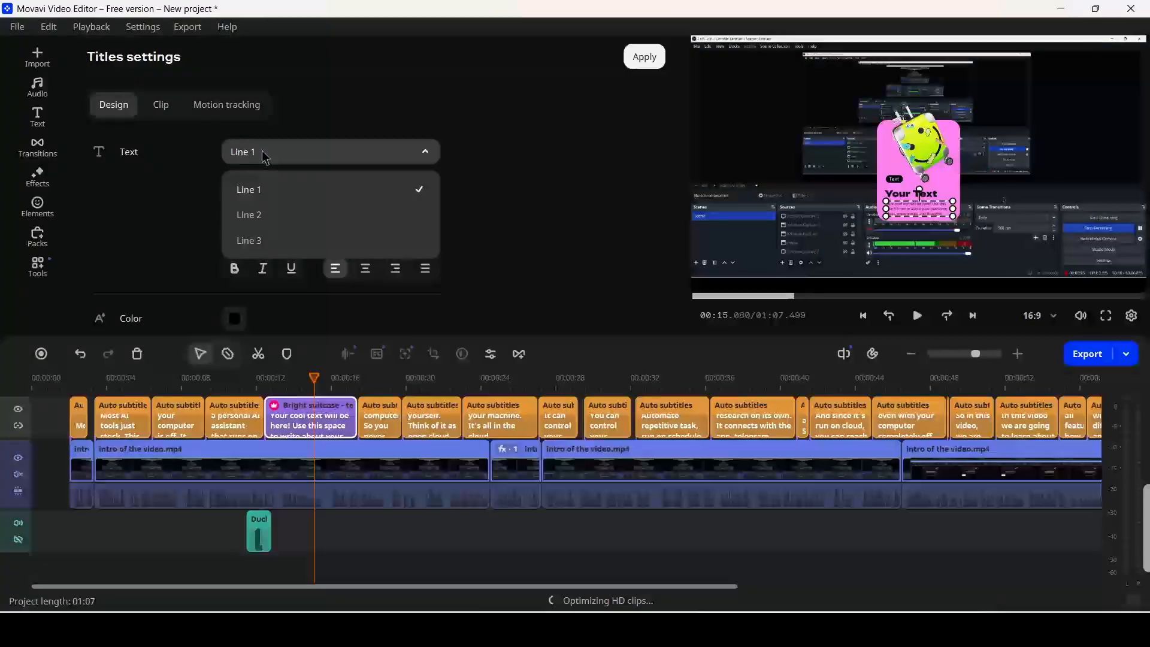
click(269, 150)
scroll(279, 249, down, 3)
scroll(280, 251, up, 2)
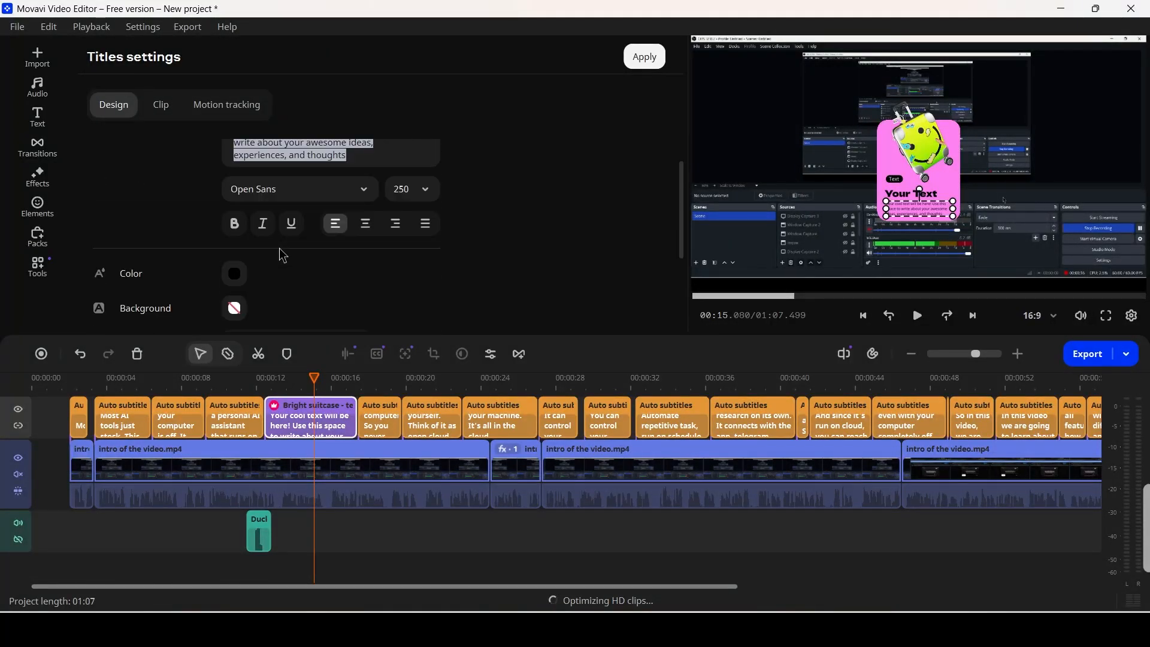
scroll(340, 238, up, 1)
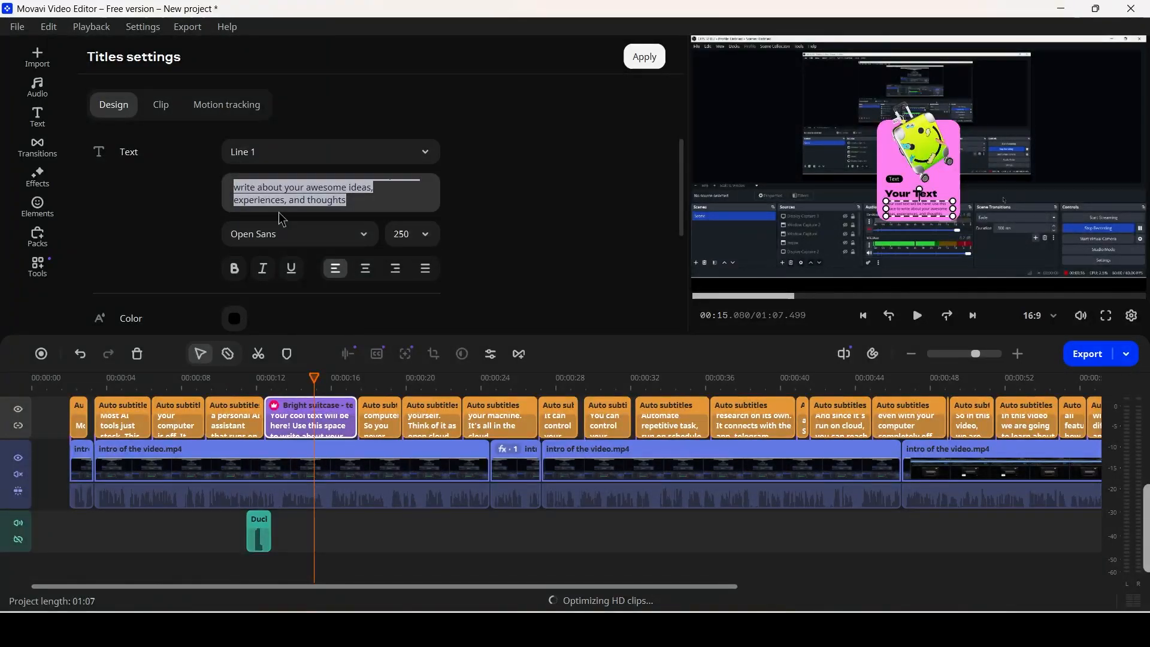
scroll(230, 260, down, 3)
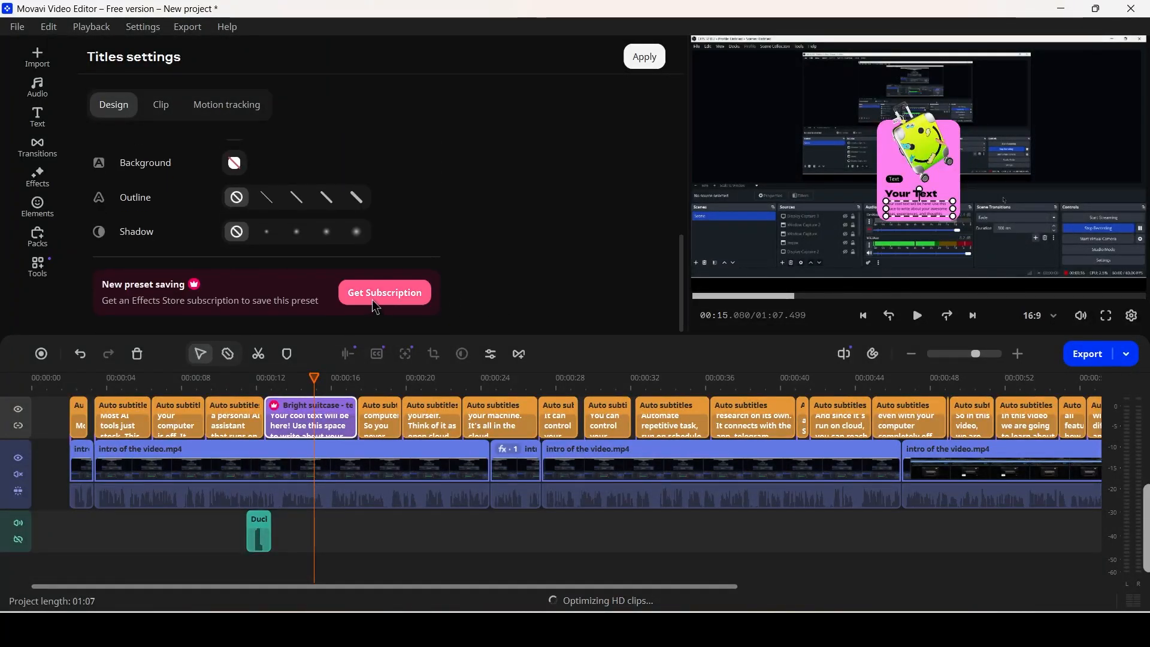
Insert the "Balloon - left 2" title from Featured directly after the suitcase title on the subtitle track and play it back.
click(40, 120)
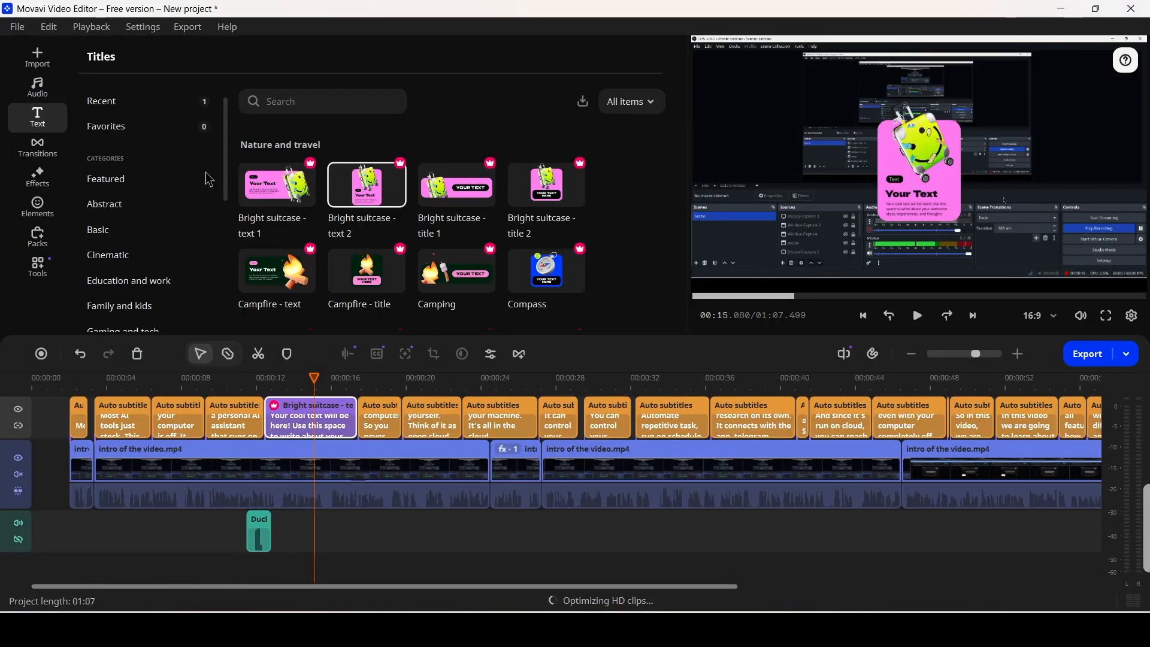
click(145, 181)
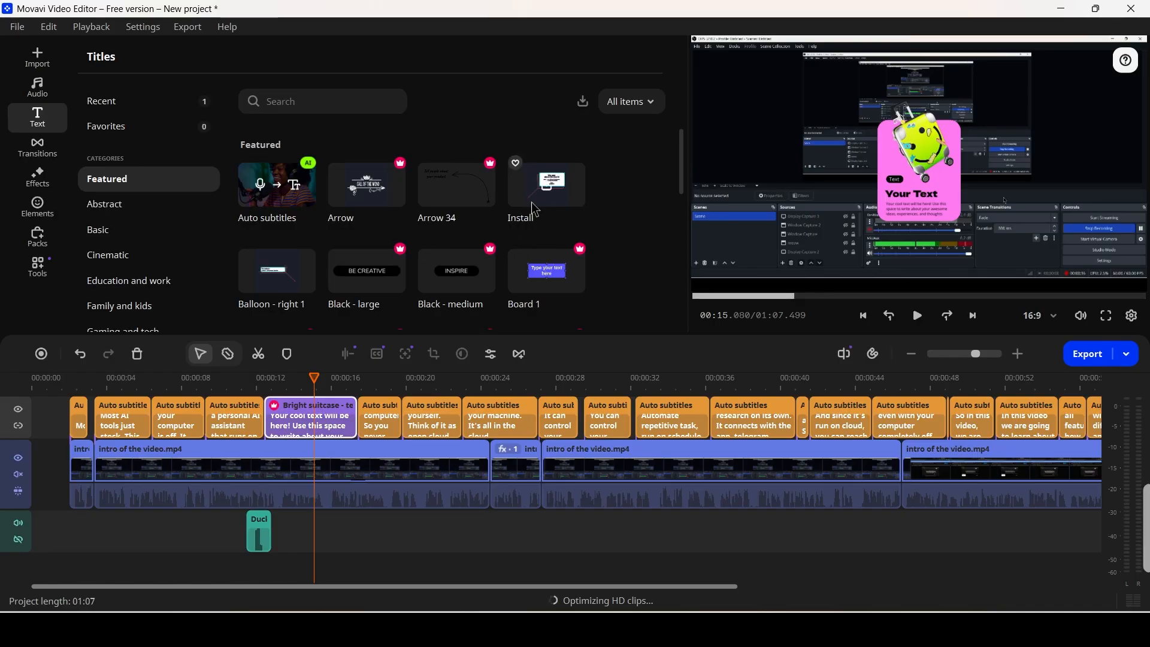
drag(526, 196, 363, 412)
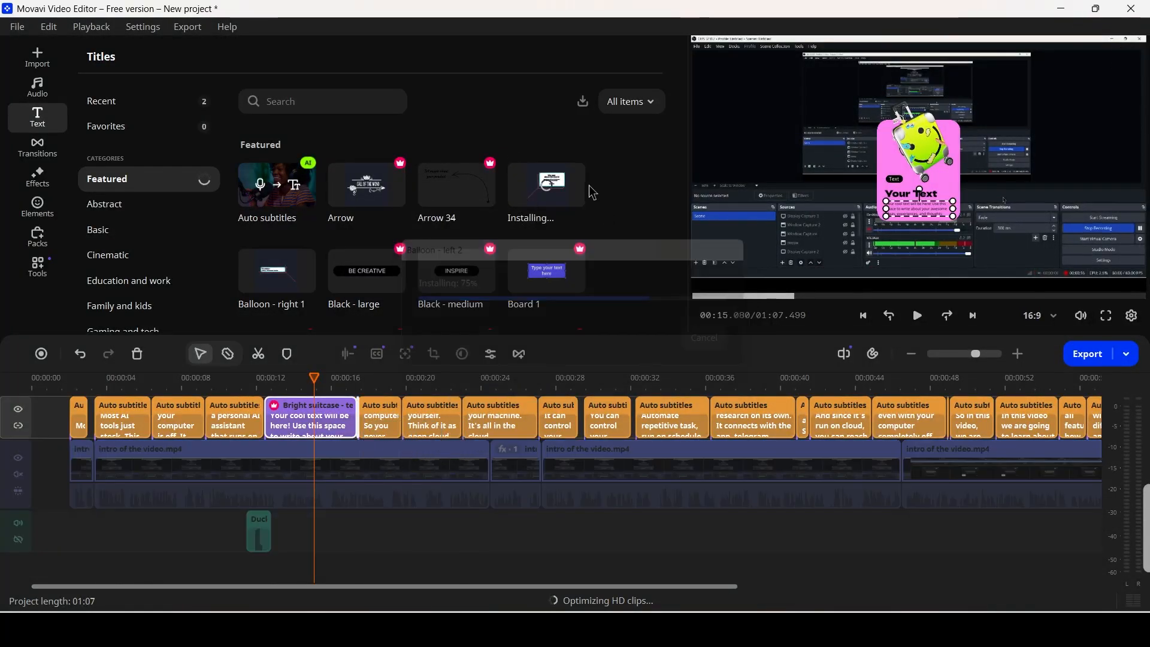
key(space)
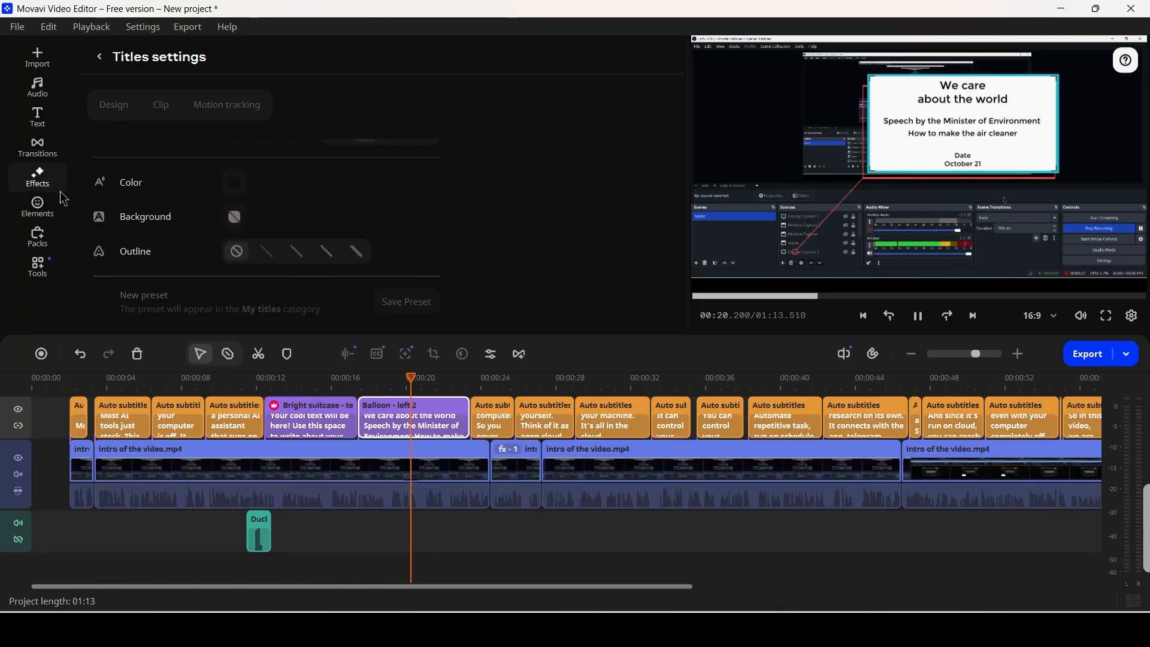
Examine the Basic category of titles and play the video past the end of the balloon title.
click(25, 127)
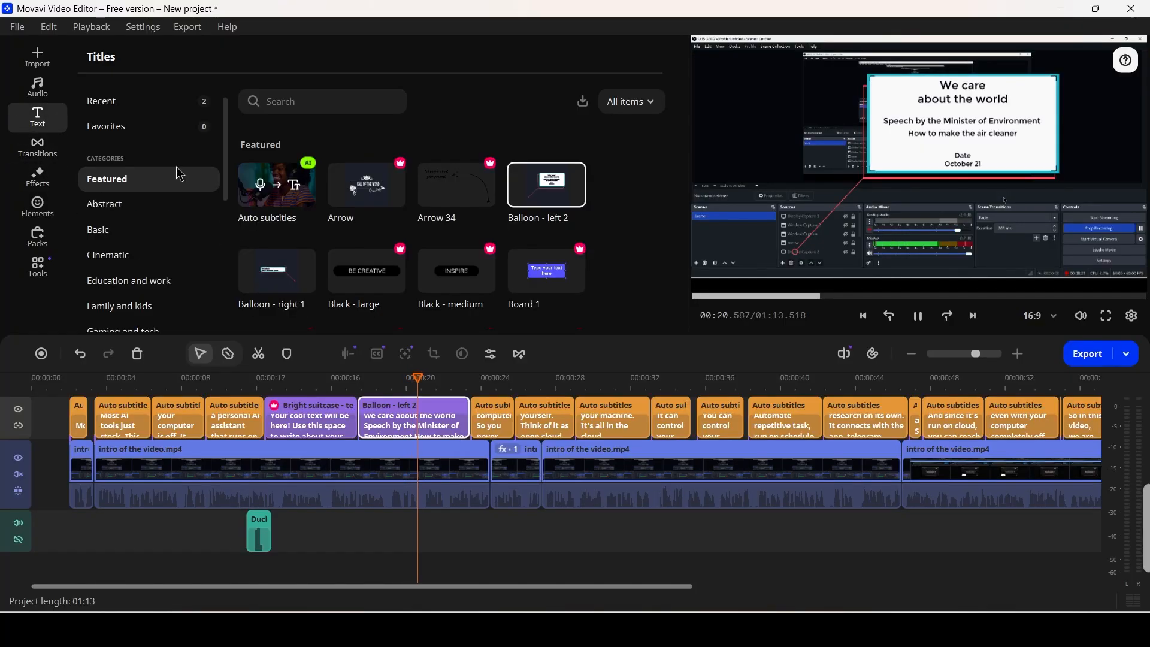
scroll(486, 287, down, 3)
click(170, 235)
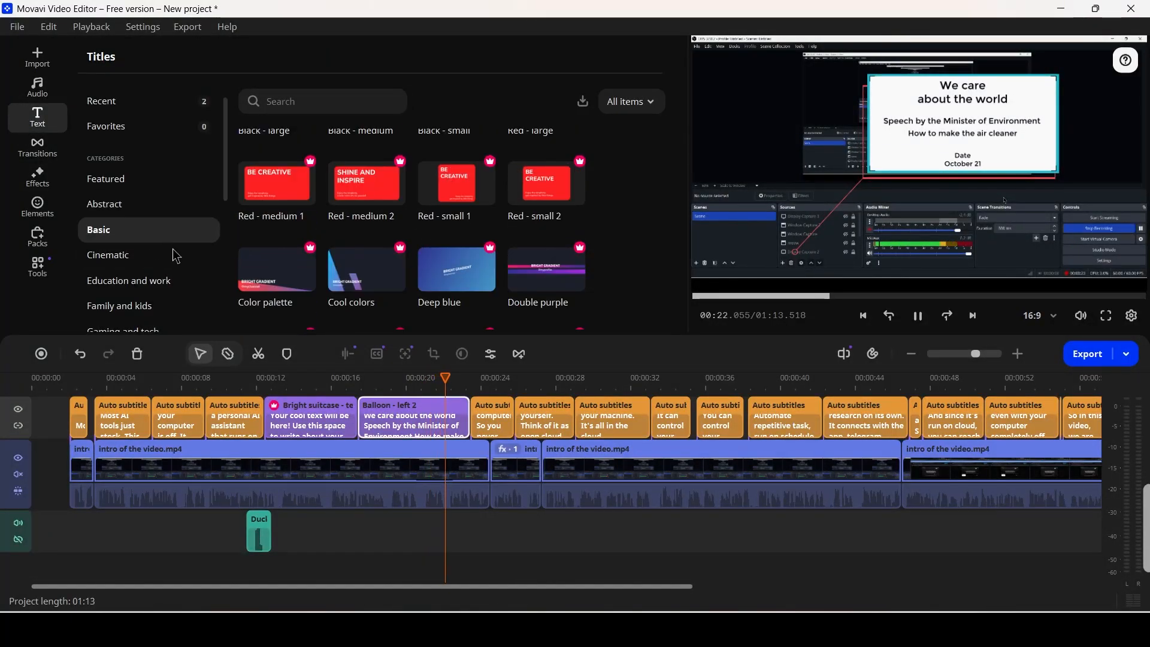
scroll(180, 257, down, 3)
key(space)
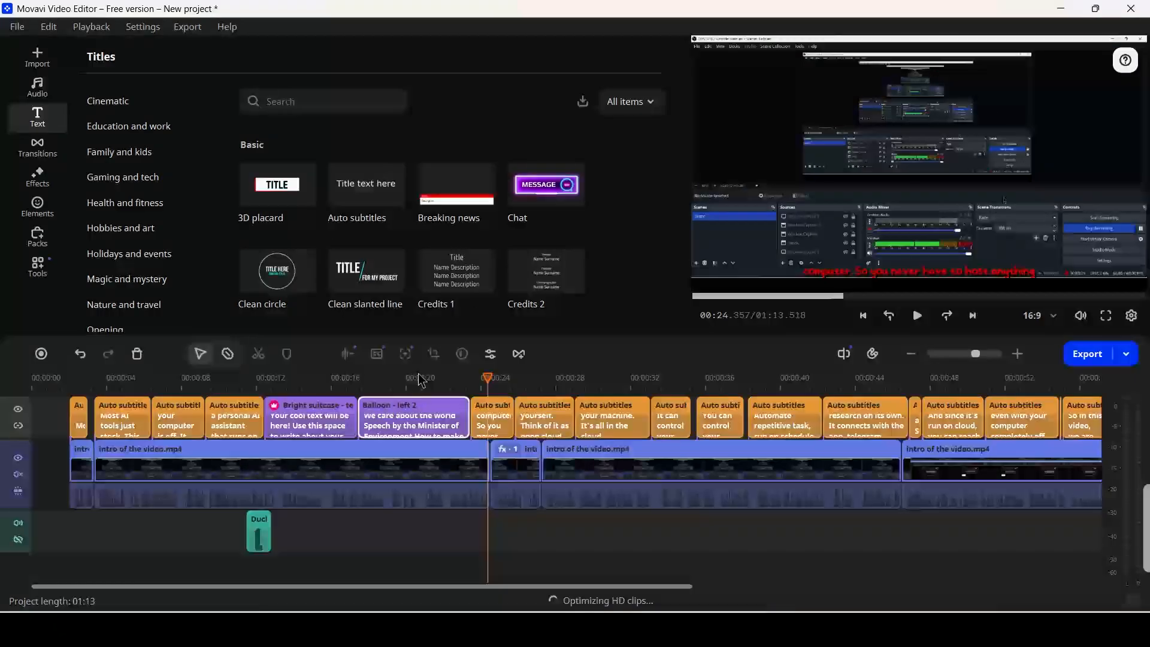
key(space)
key(space)
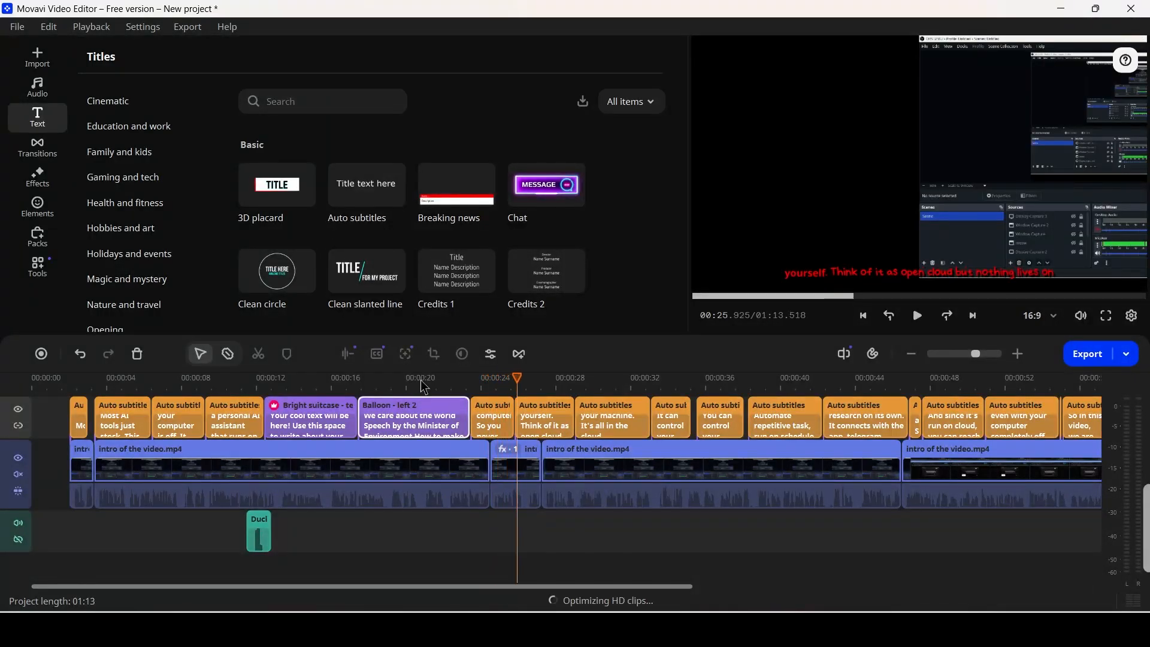
Examine the Featured transitions and play the video from about 25 s.
click(38, 147)
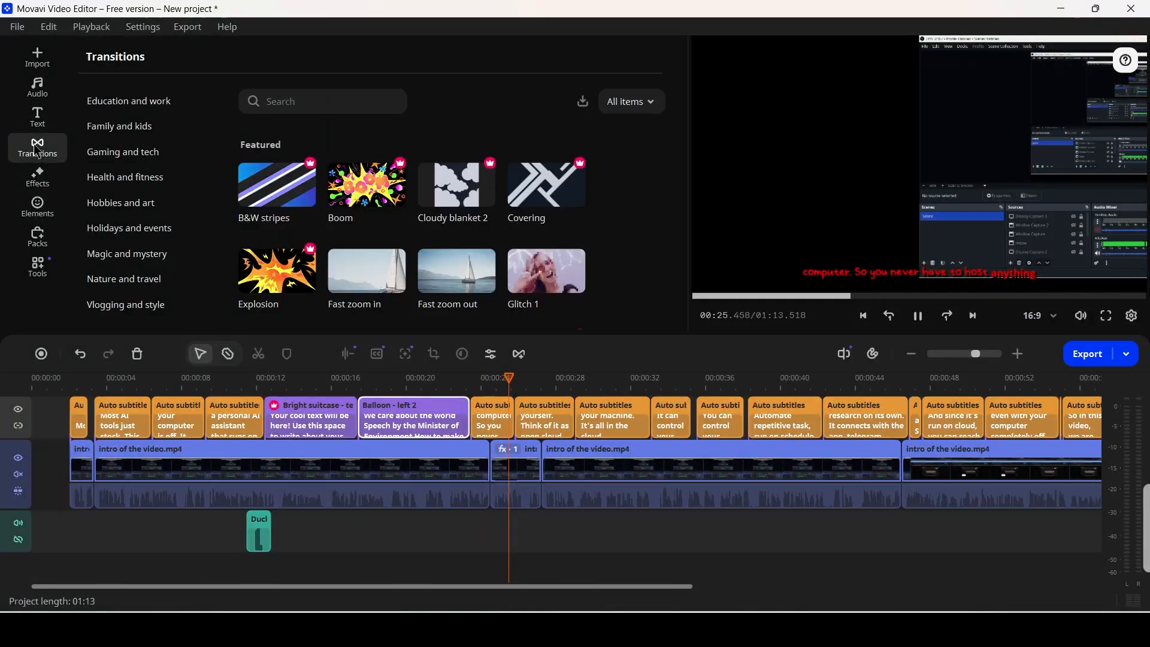
click(495, 382)
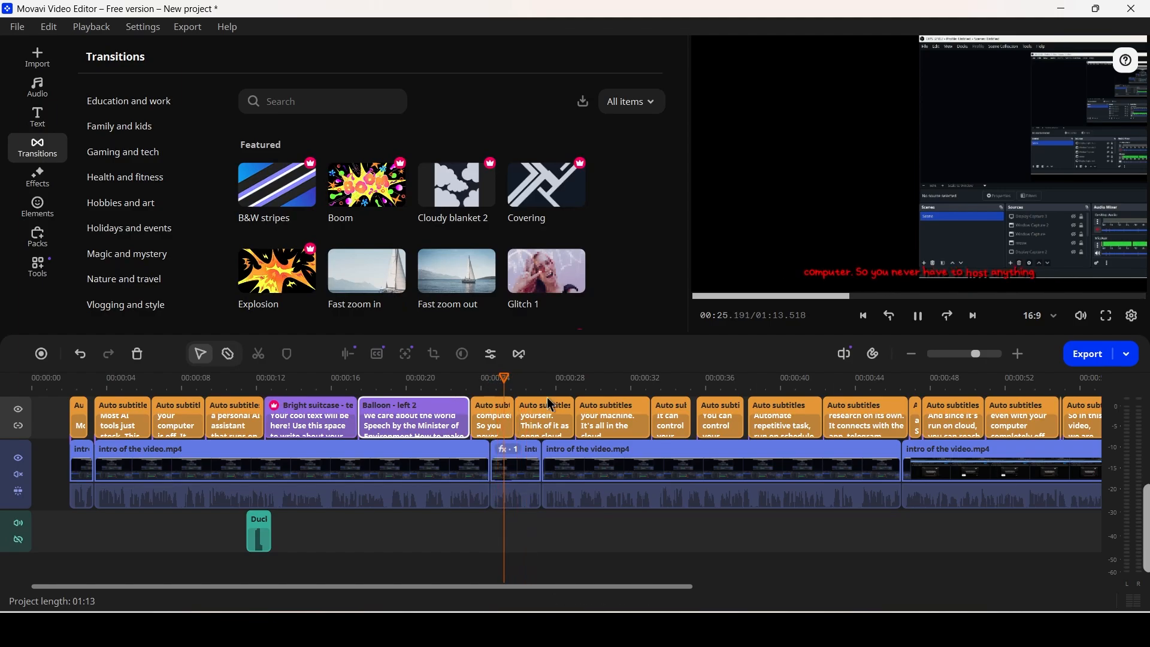
key(space)
scroll(459, 210, down, 1)
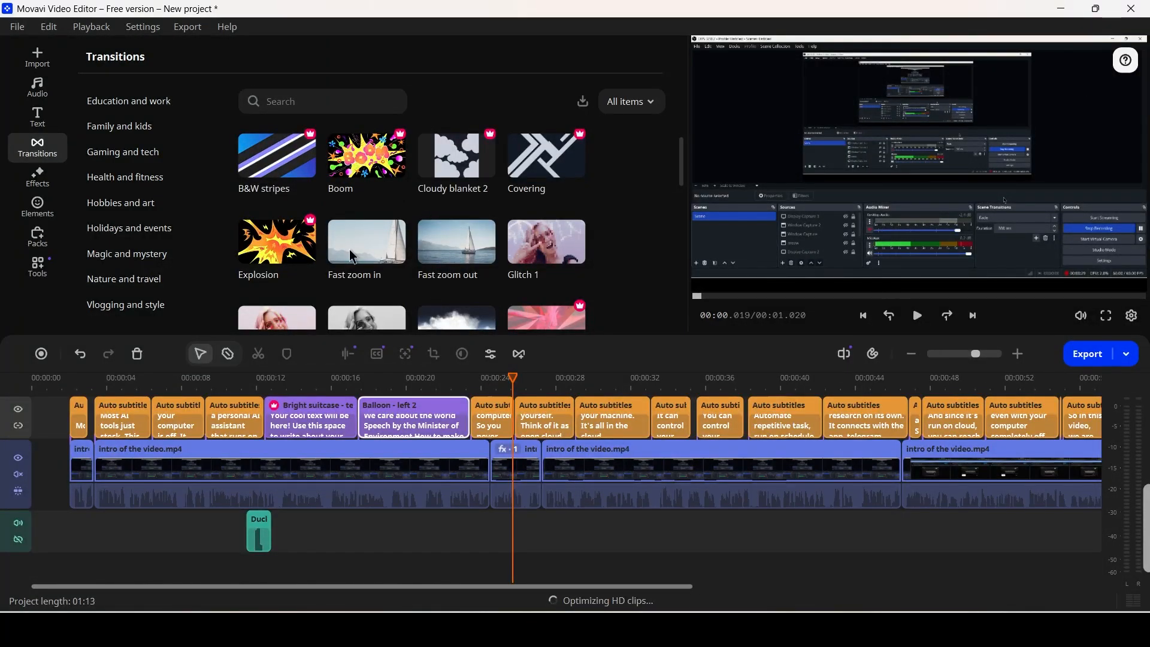
scroll(359, 252, up, 1)
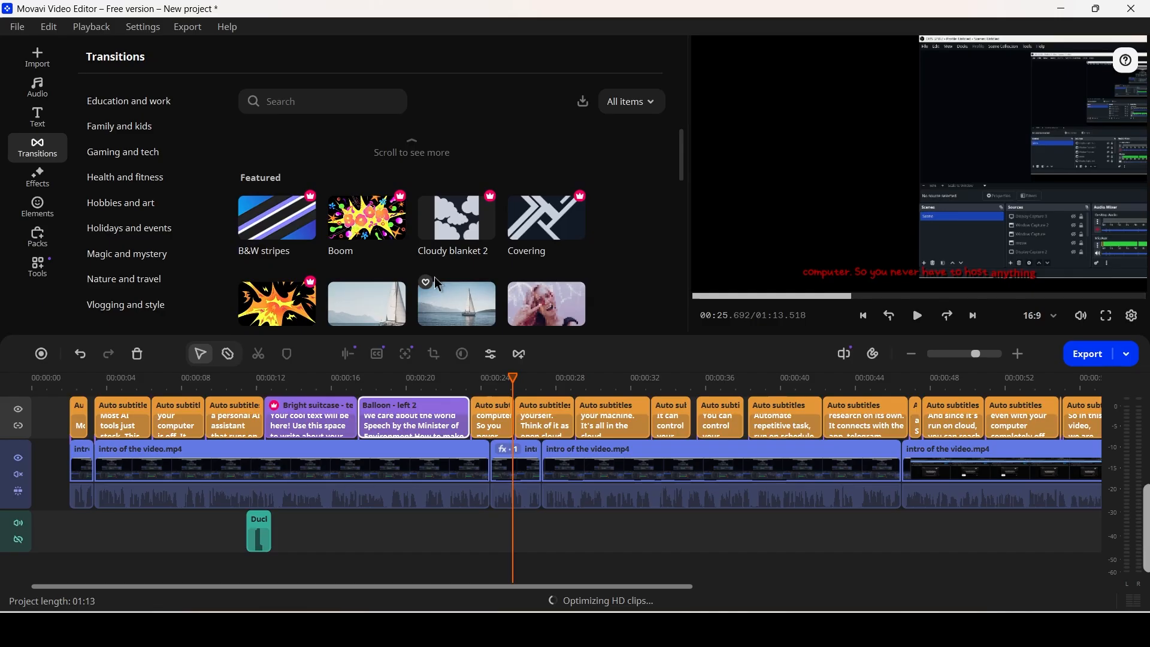
scroll(439, 285, down, 1)
Place the "Explosion" transition at the cut between the two intro clips at about 46 s on the video track.
click(489, 380)
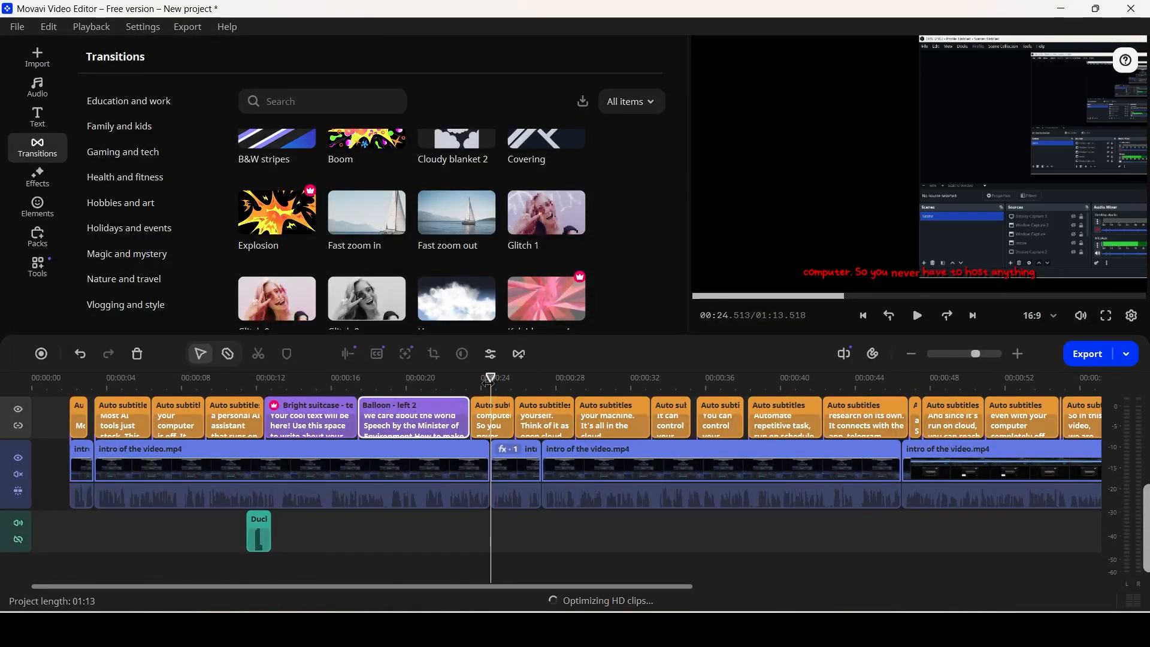
click(517, 419)
scroll(515, 416, down, 3)
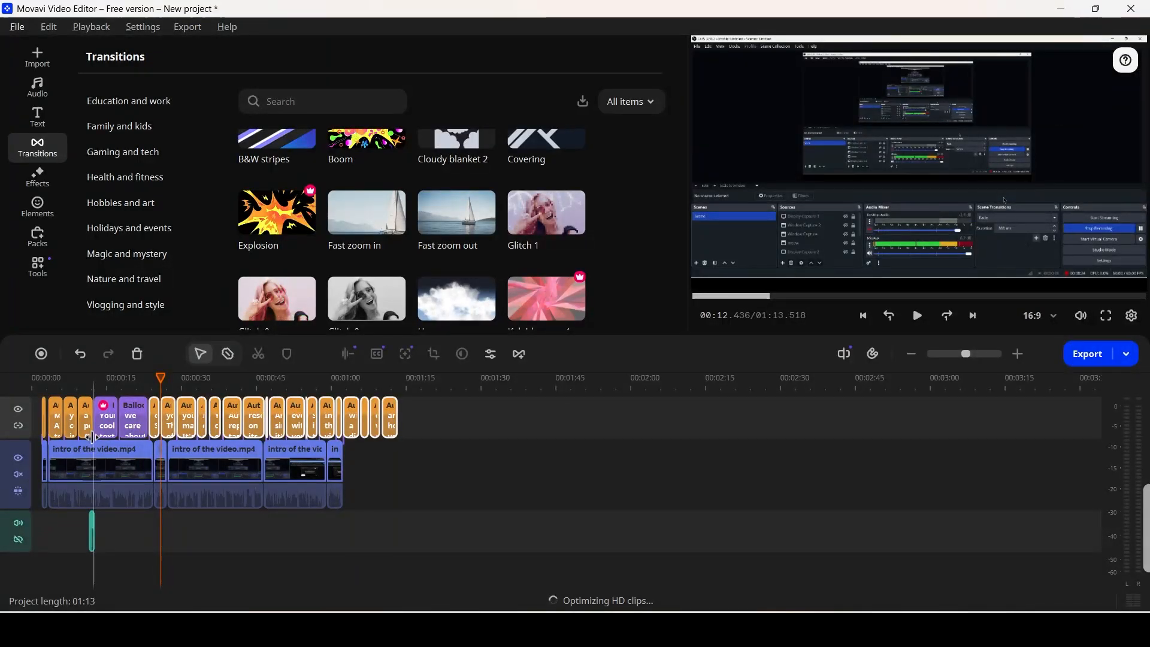
scroll(118, 445, up, 3)
scroll(291, 455, right, 5)
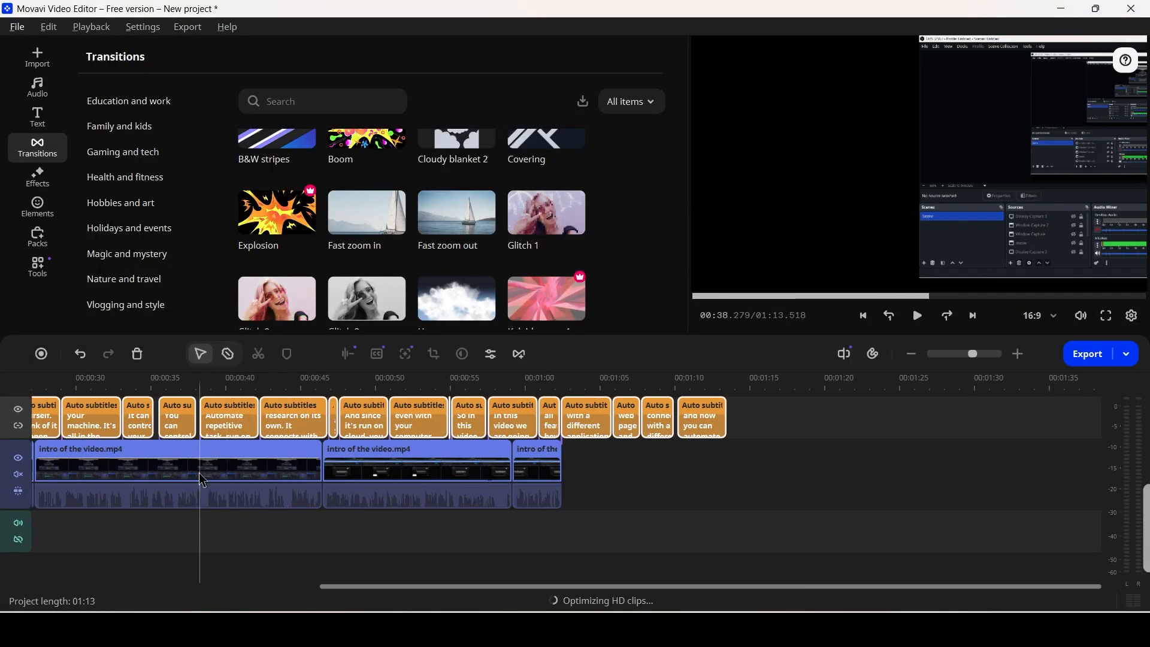
click(323, 378)
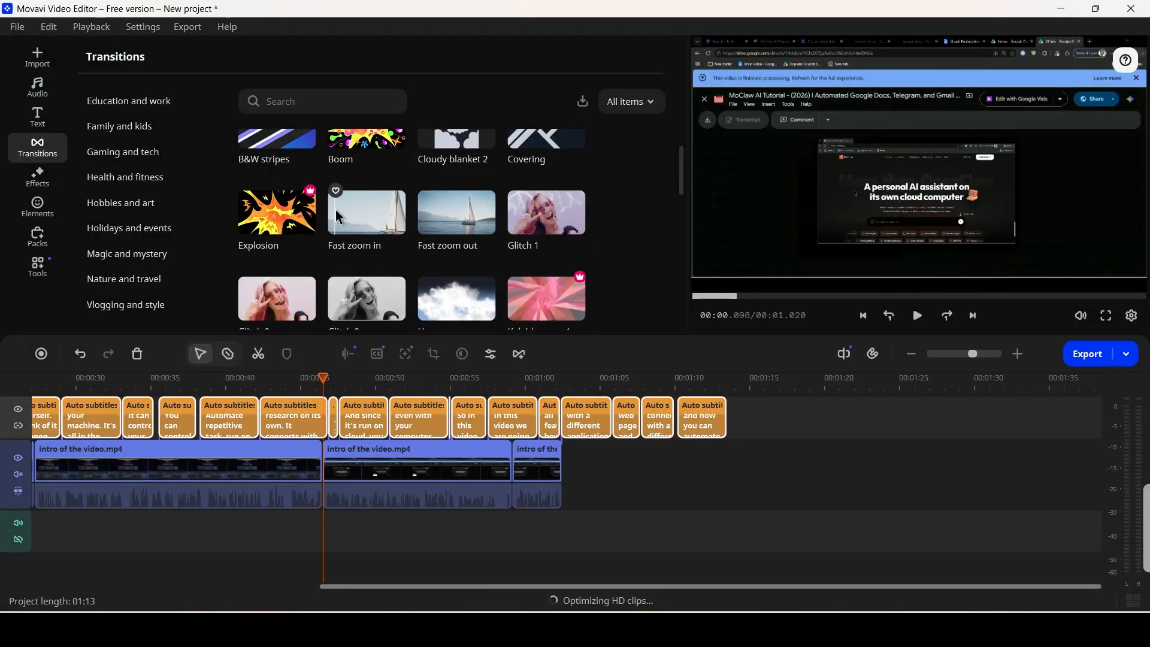
mouse_move(286, 222)
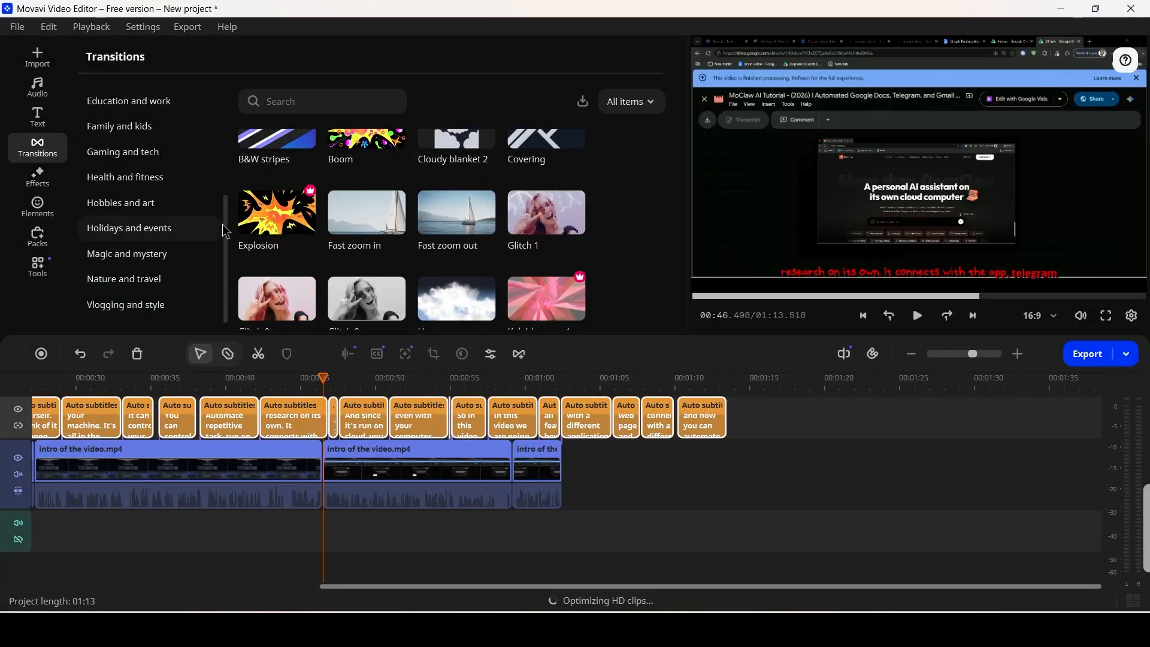
drag(258, 224, 305, 405)
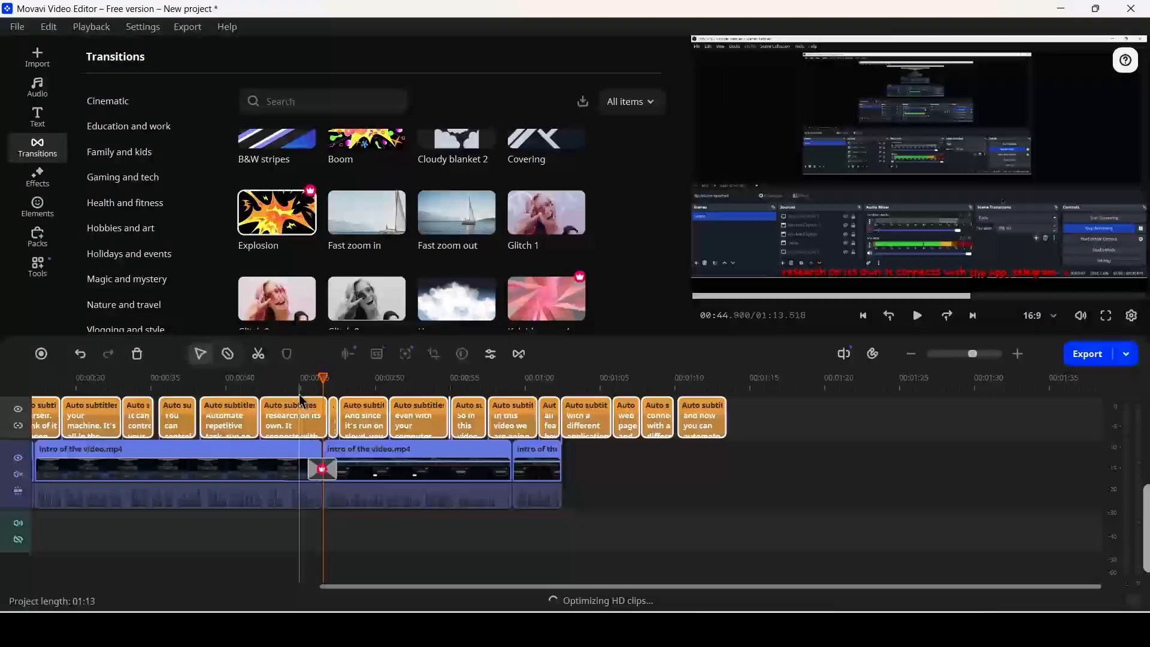
Place the "Fast zoom out" transition at the cut between the last two intro clips on the video track.
drag(425, 198, 503, 449)
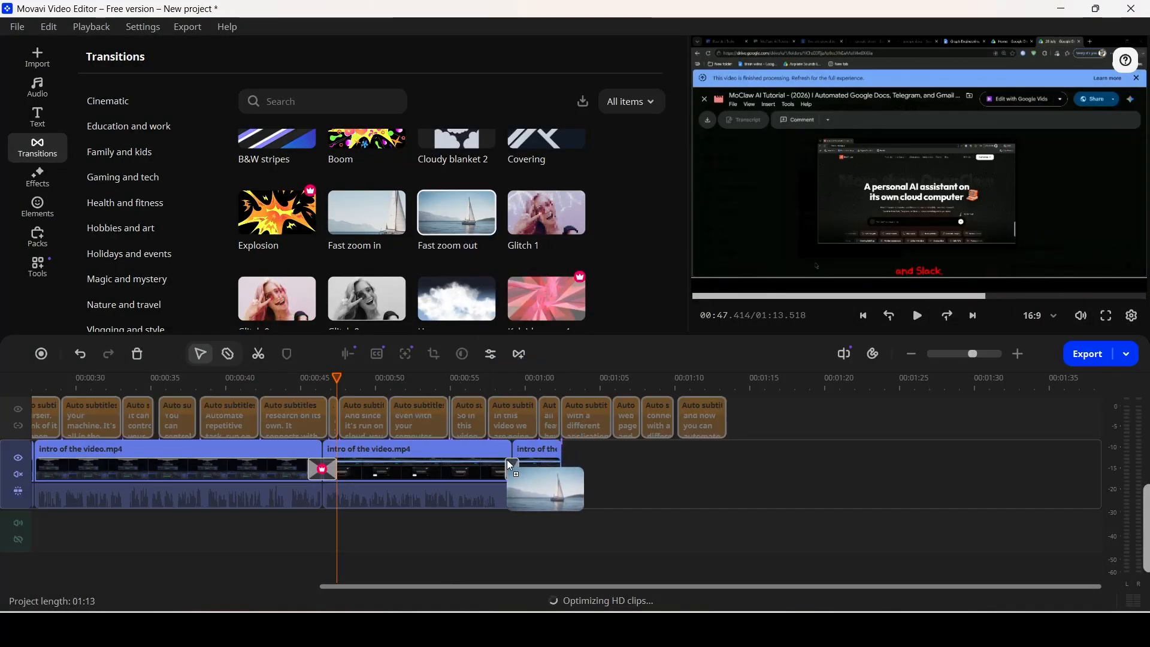
drag(487, 384, 501, 387)
click(548, 473)
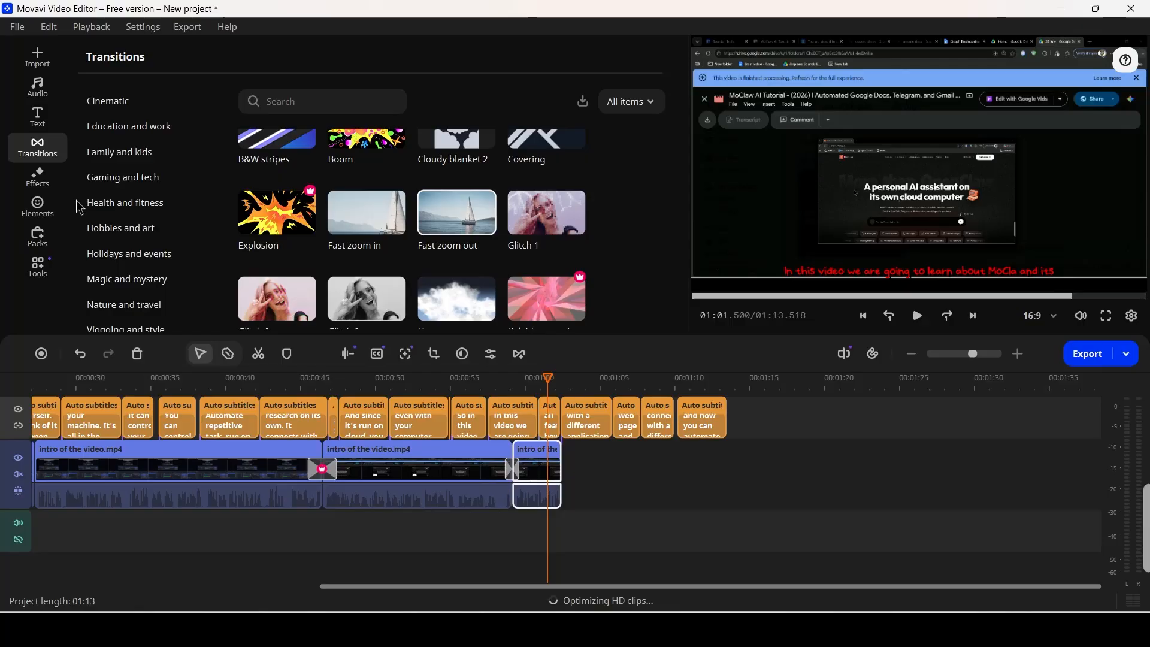
Examine the Basic, Cinematic, and Education and work categories of transitions.
scroll(110, 185, up, 3)
click(116, 230)
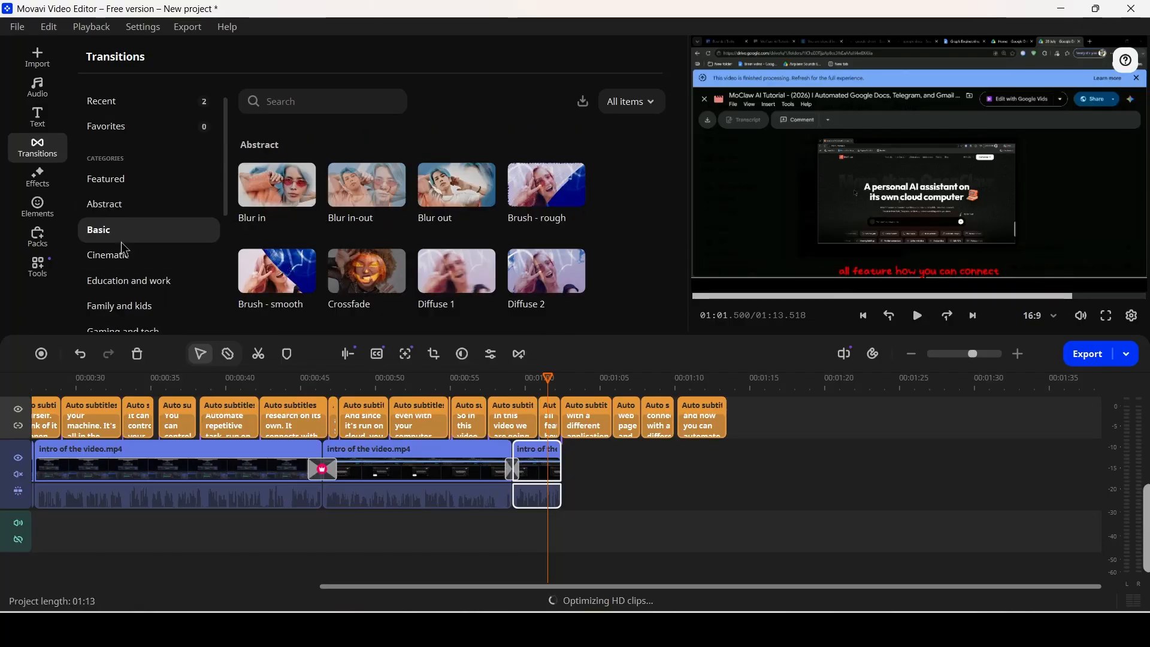
click(129, 256)
click(154, 288)
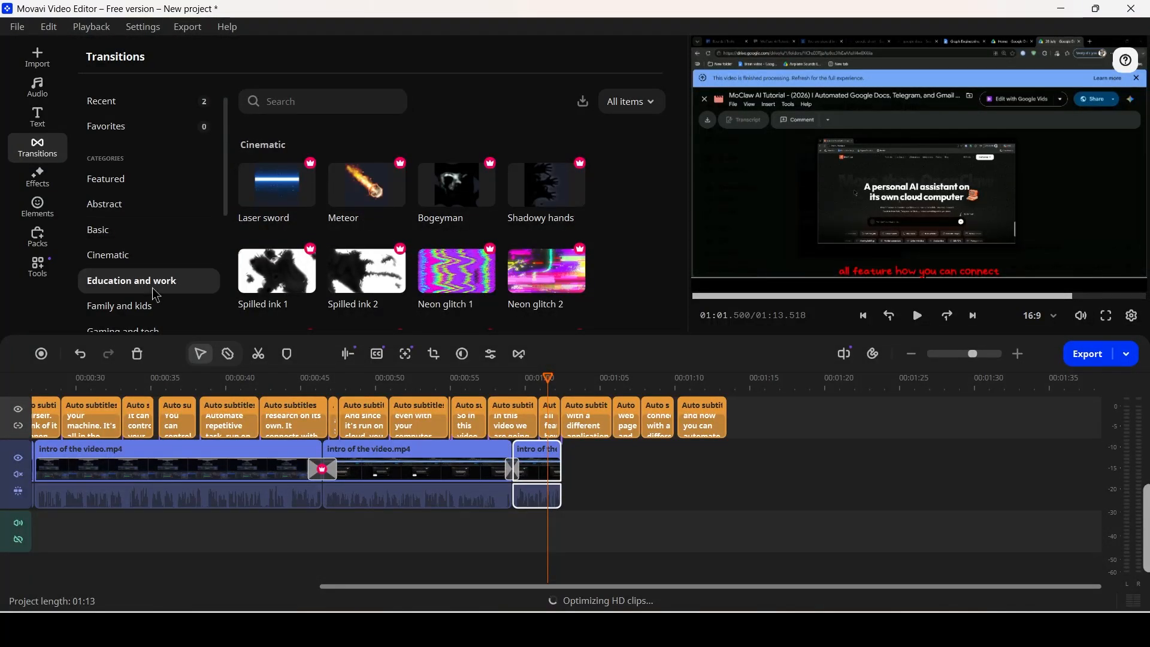
scroll(158, 300, down, 3)
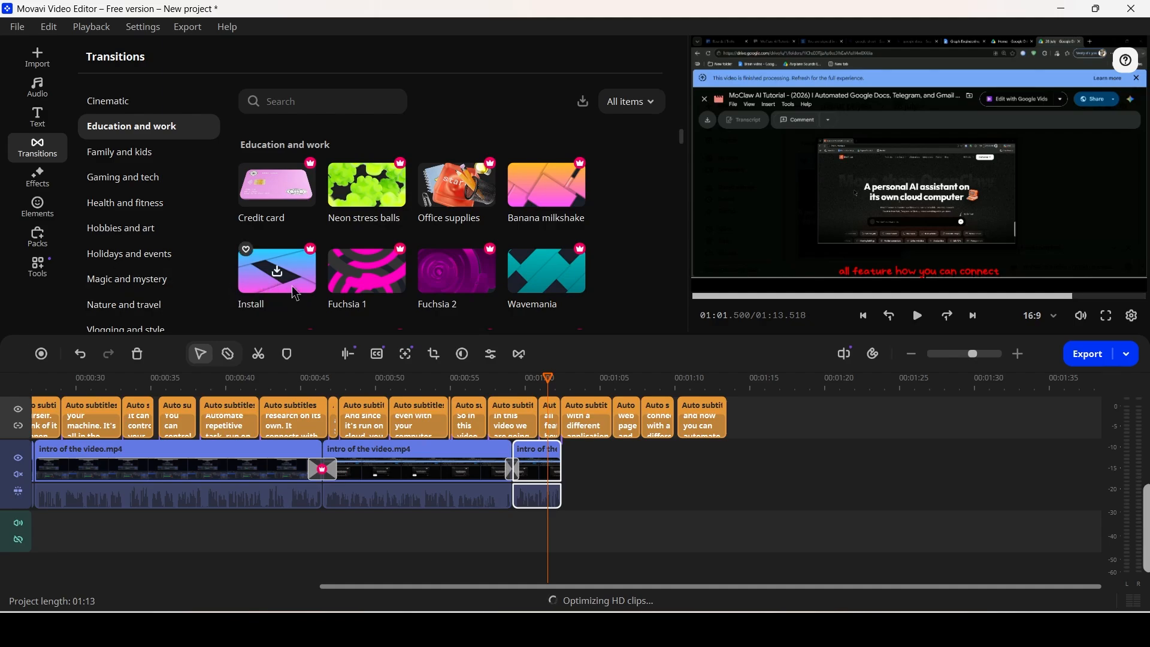
scroll(405, 257, down, 1)
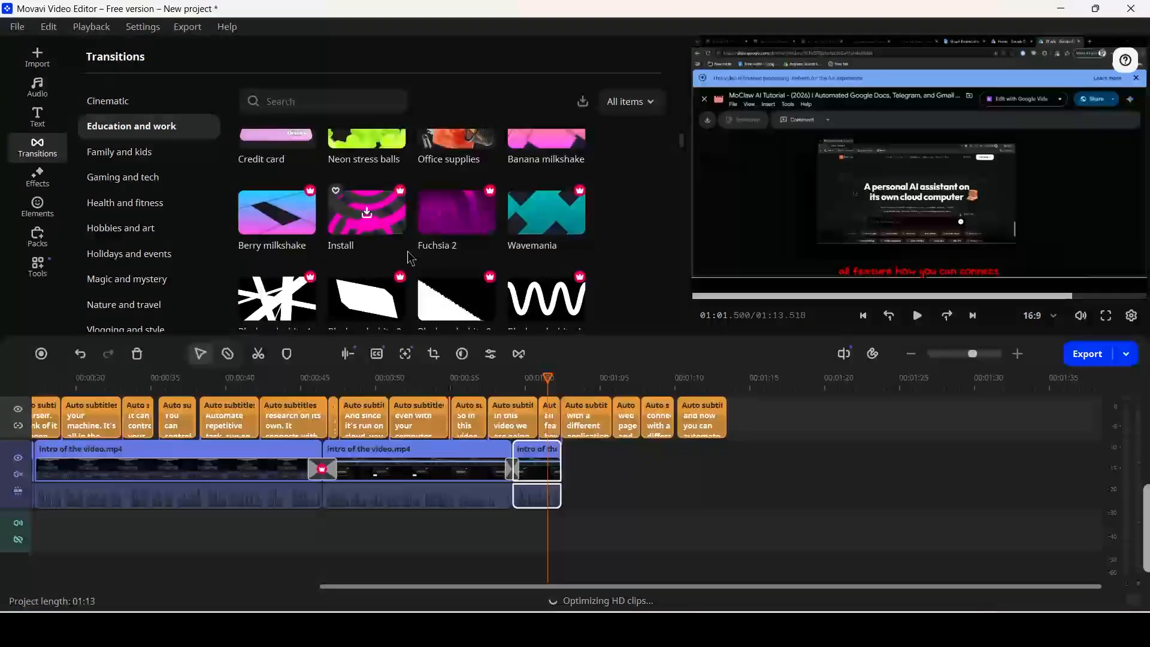
Apply the "Spectrum - prism 1" effect to the last intro clip on the video track and preview it.
click(35, 186)
scroll(515, 281, up, 2)
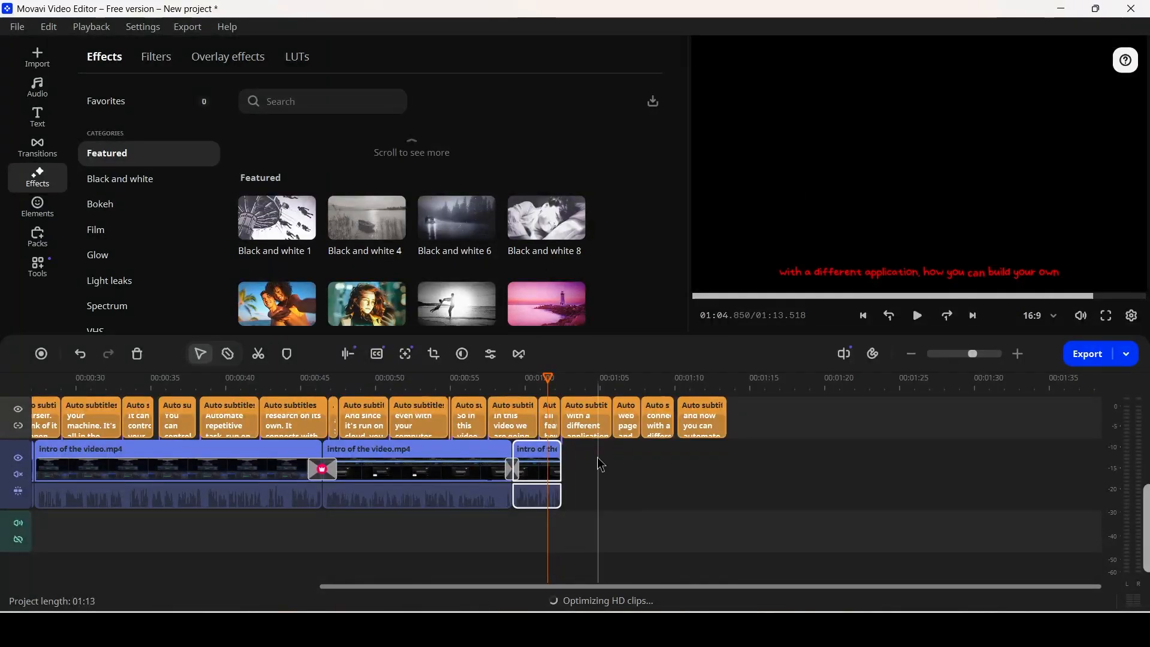
scroll(445, 449, left, 3)
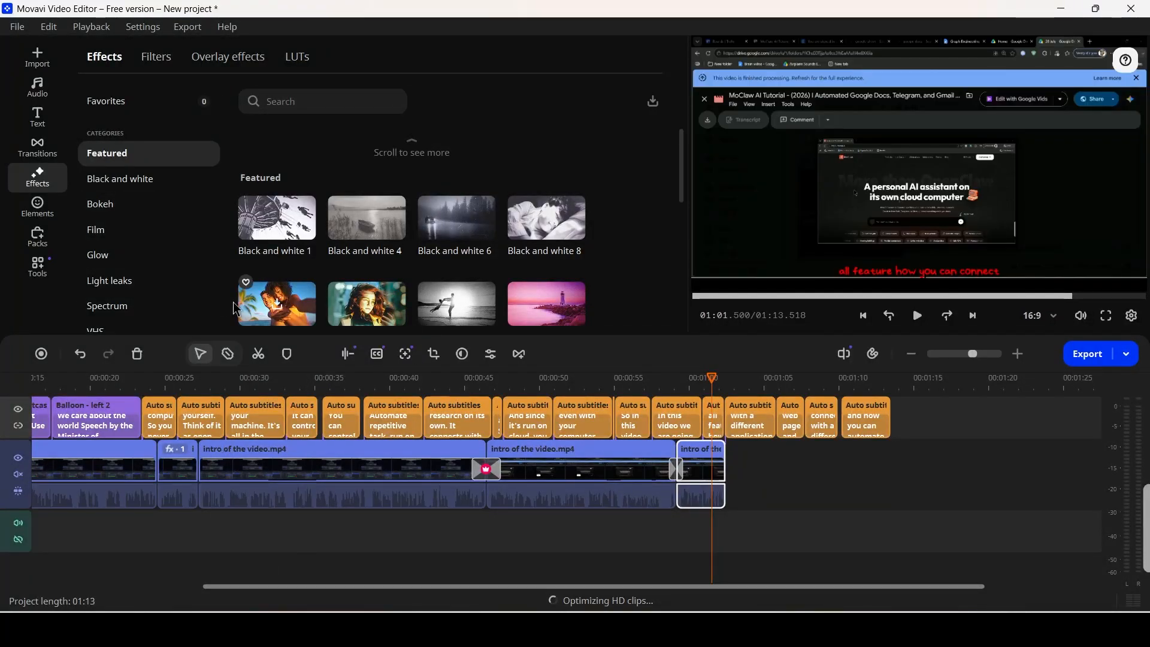
click(433, 235)
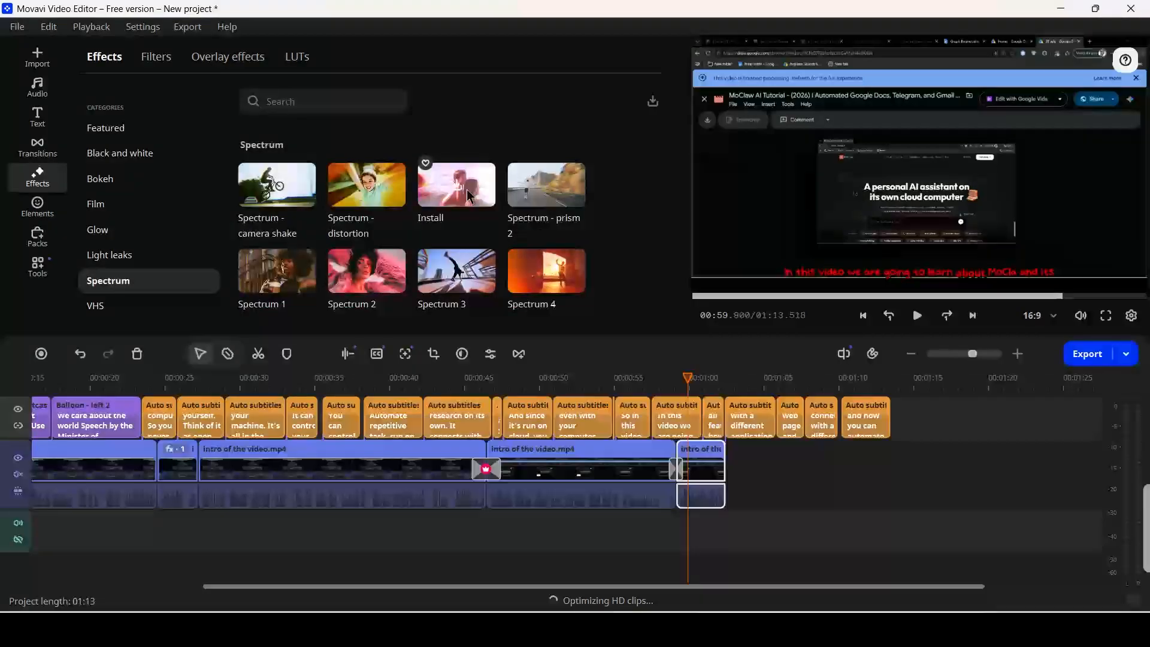
click(466, 191)
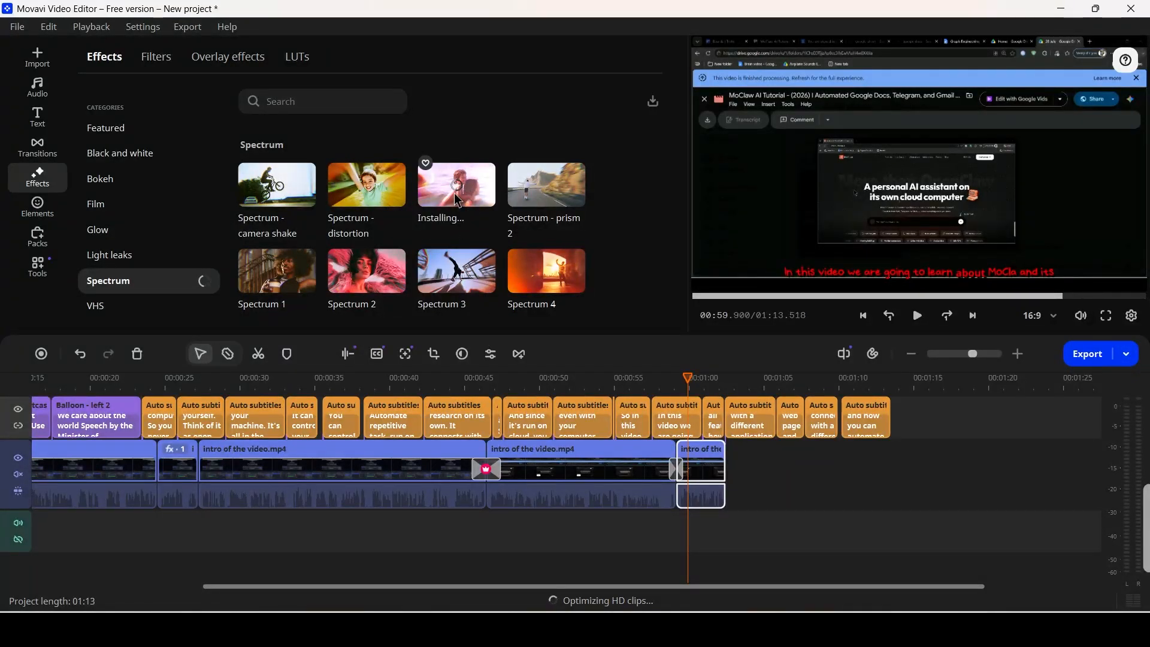
drag(457, 199, 711, 481)
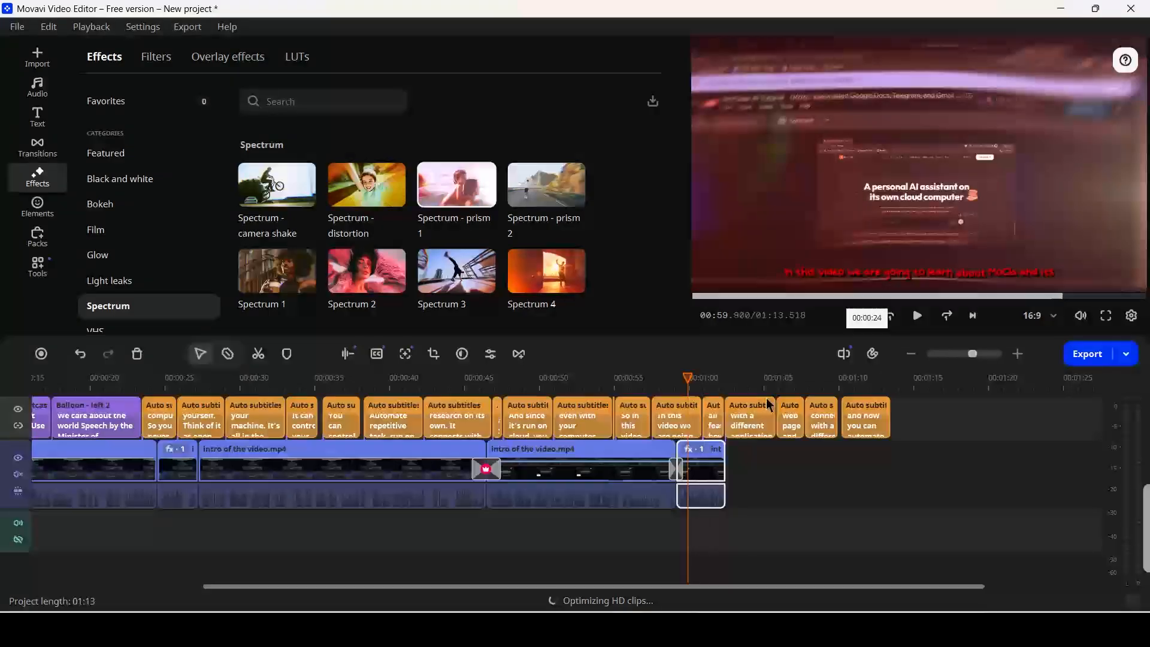
key(space)
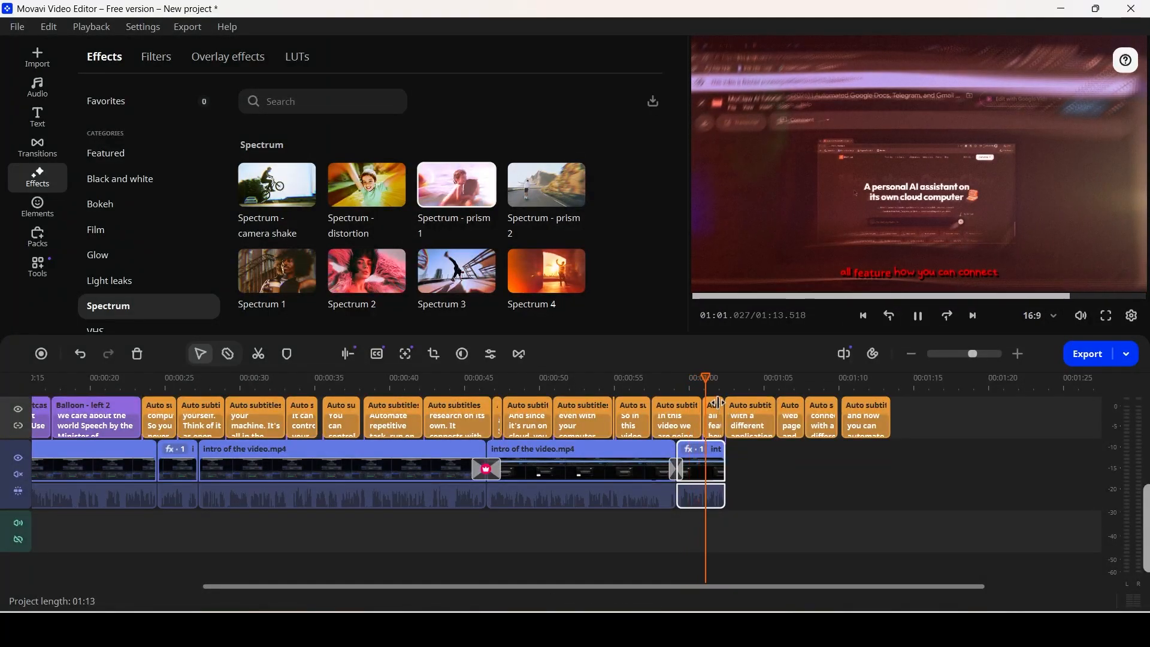
click(717, 389)
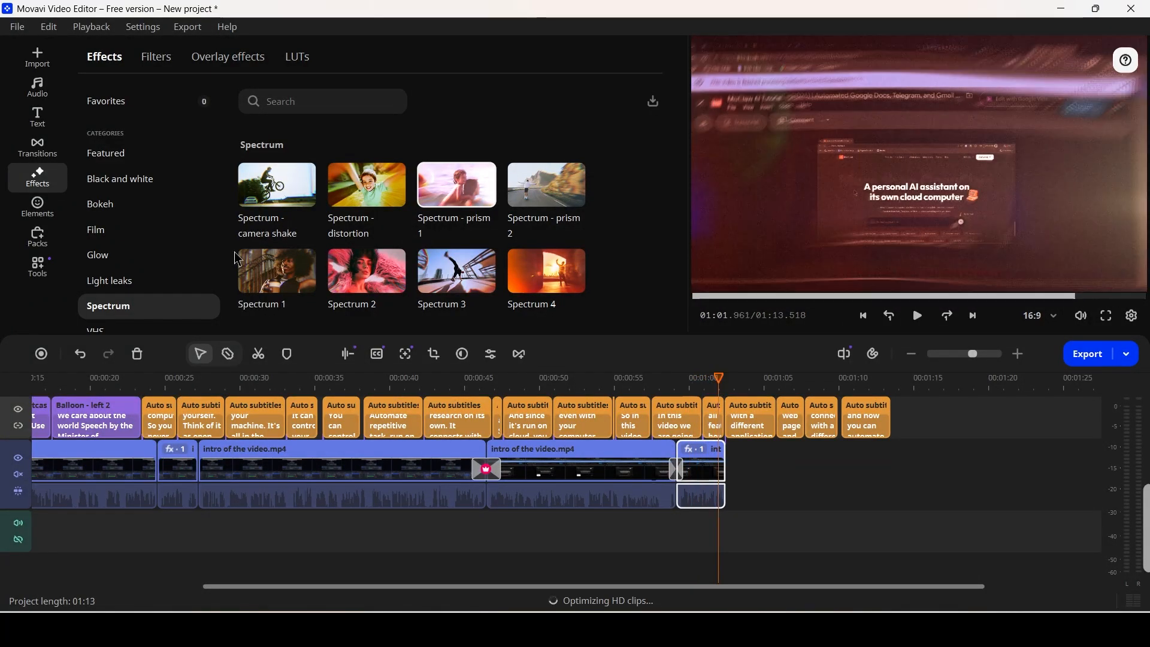
Place the realistic "Fire 3" special effect above the end of the last intro clip at about 1:02 and preview it at about 1:04.
scroll(135, 258, down, 1)
click(56, 217)
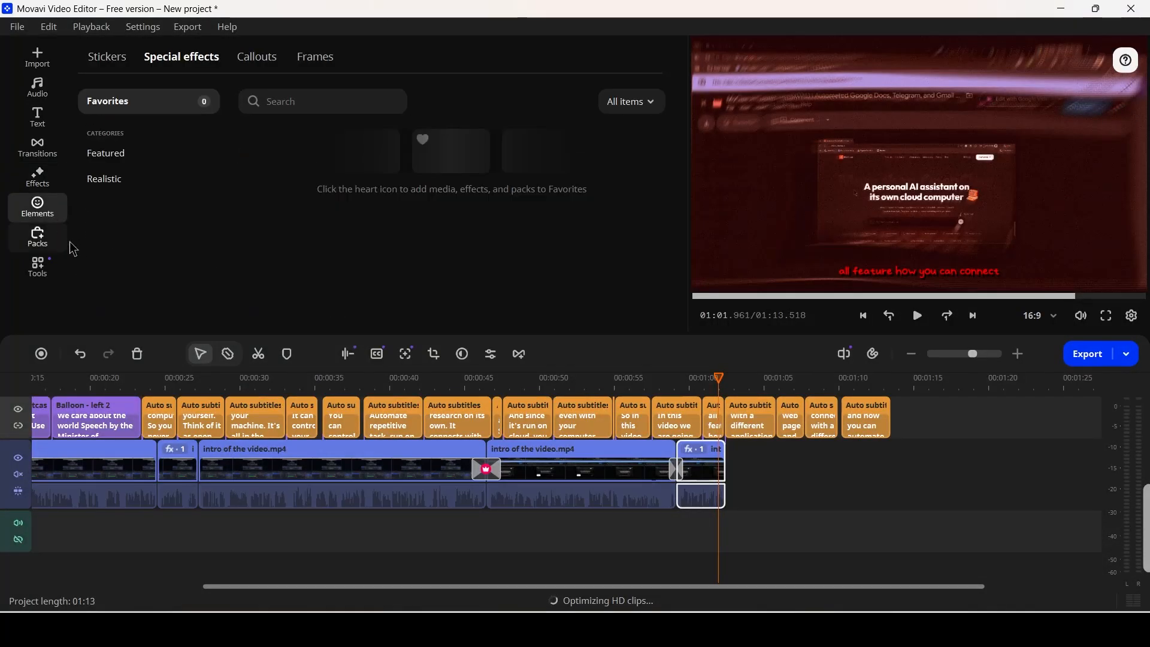
click(174, 153)
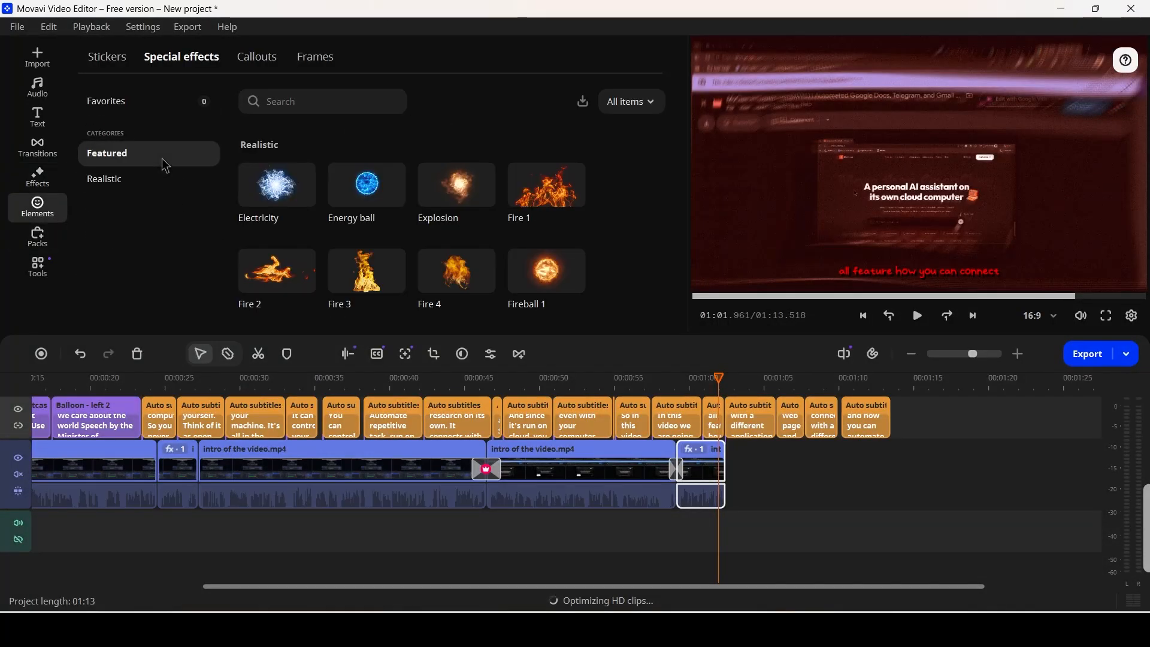
scroll(469, 239, down, 1)
scroll(469, 240, up, 1)
scroll(551, 269, down, 2)
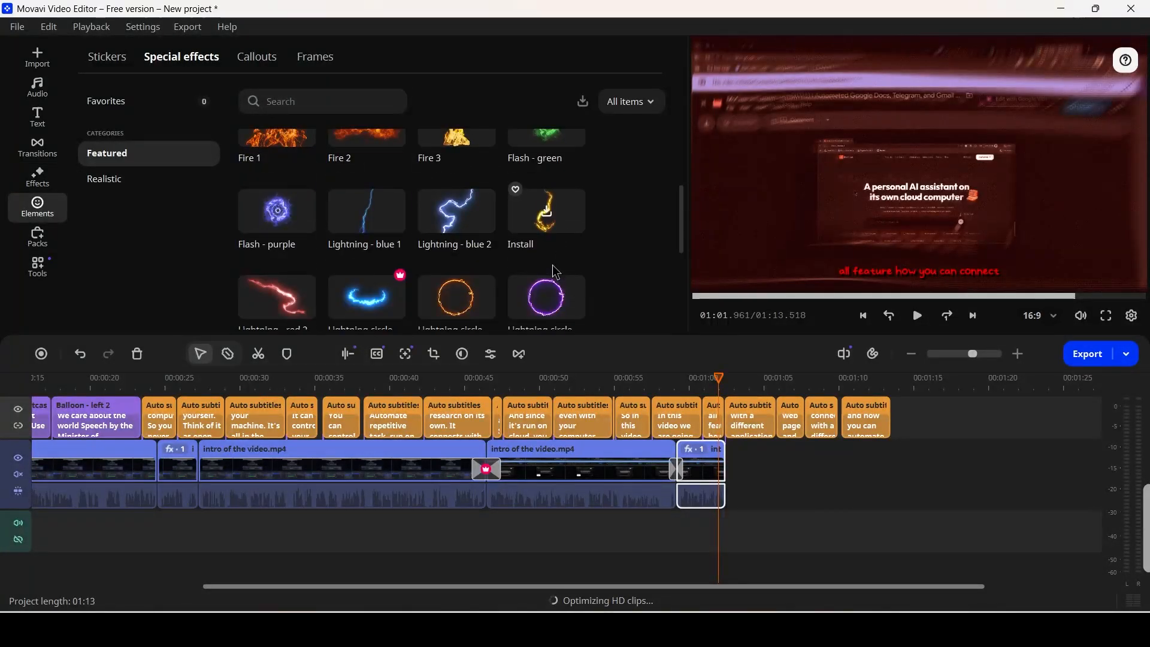
click(176, 188)
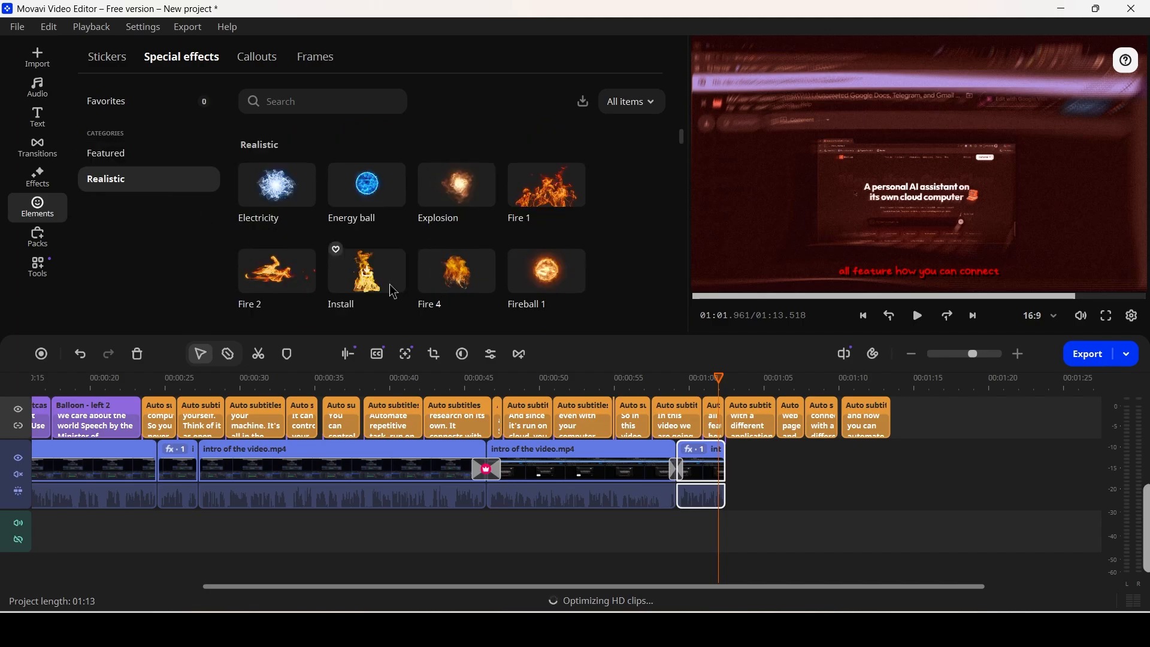
drag(394, 292, 742, 462)
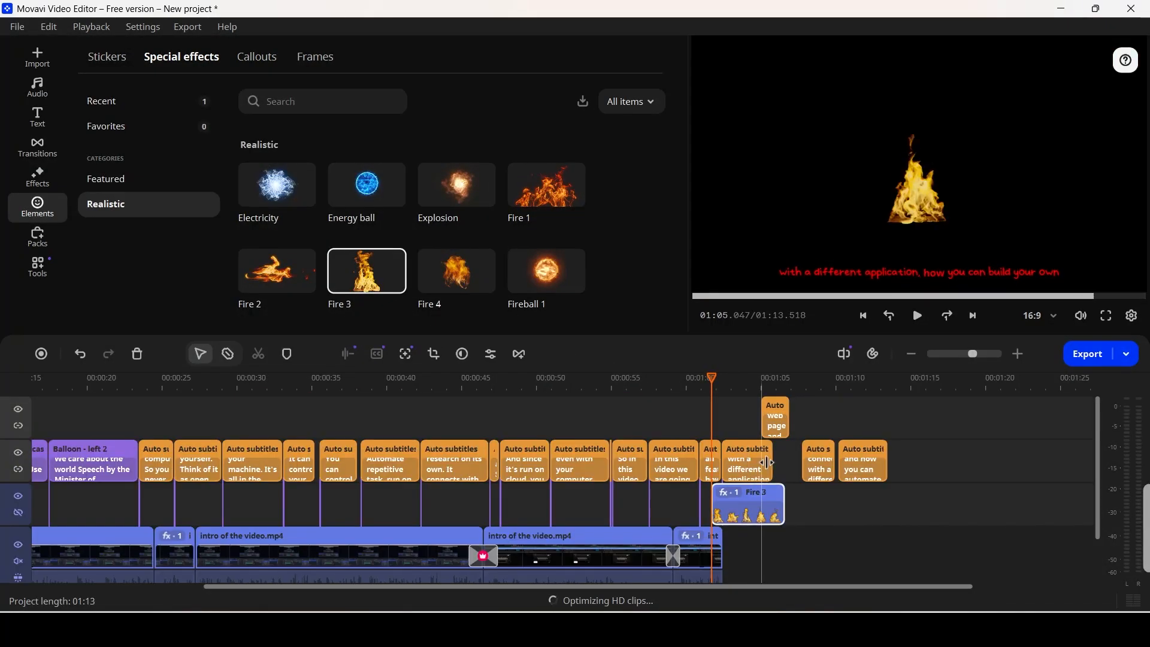
click(749, 399)
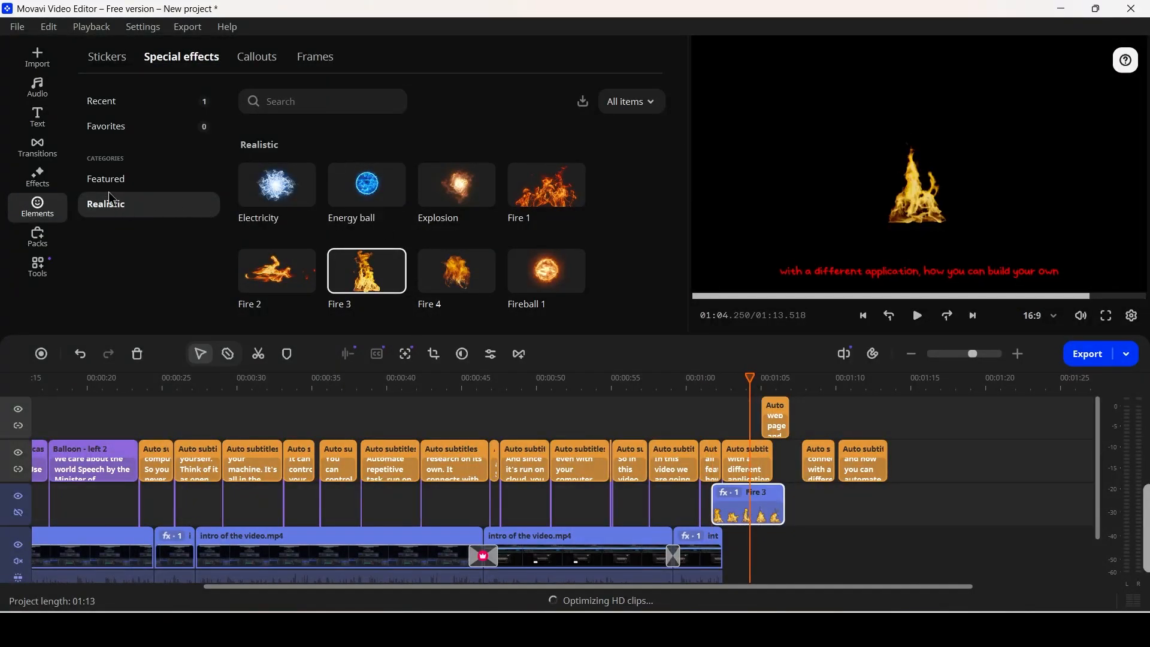
Examine the effect packs, including the Basic, Cinematic, and Education and work categories.
click(138, 179)
click(50, 247)
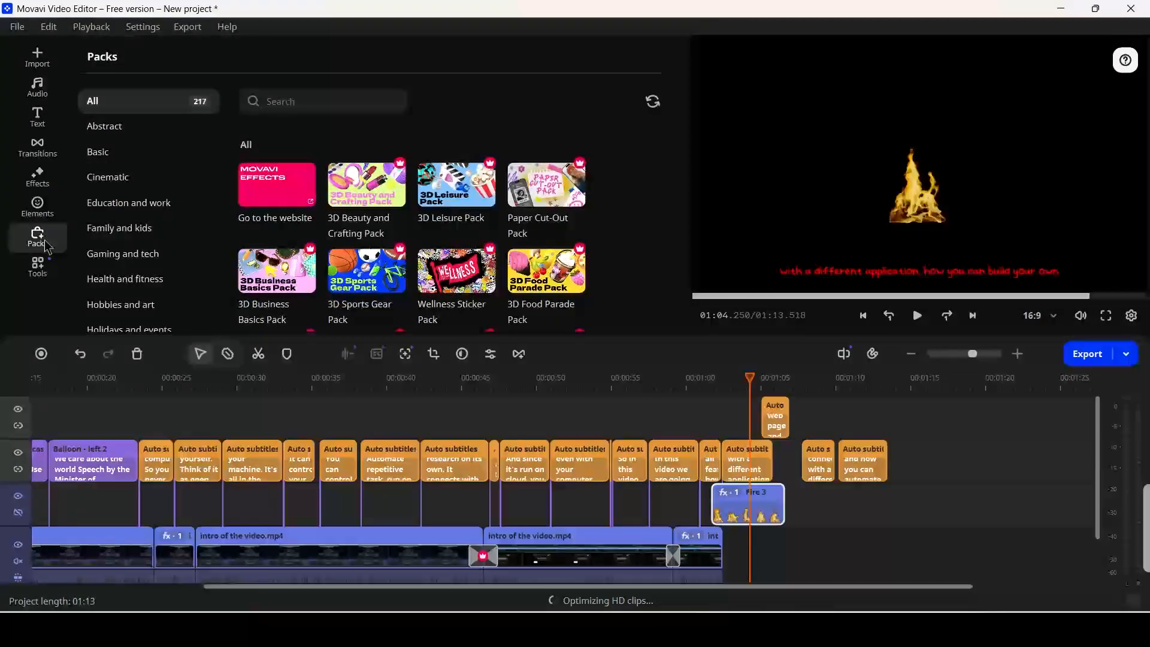
scroll(321, 205, down, 2)
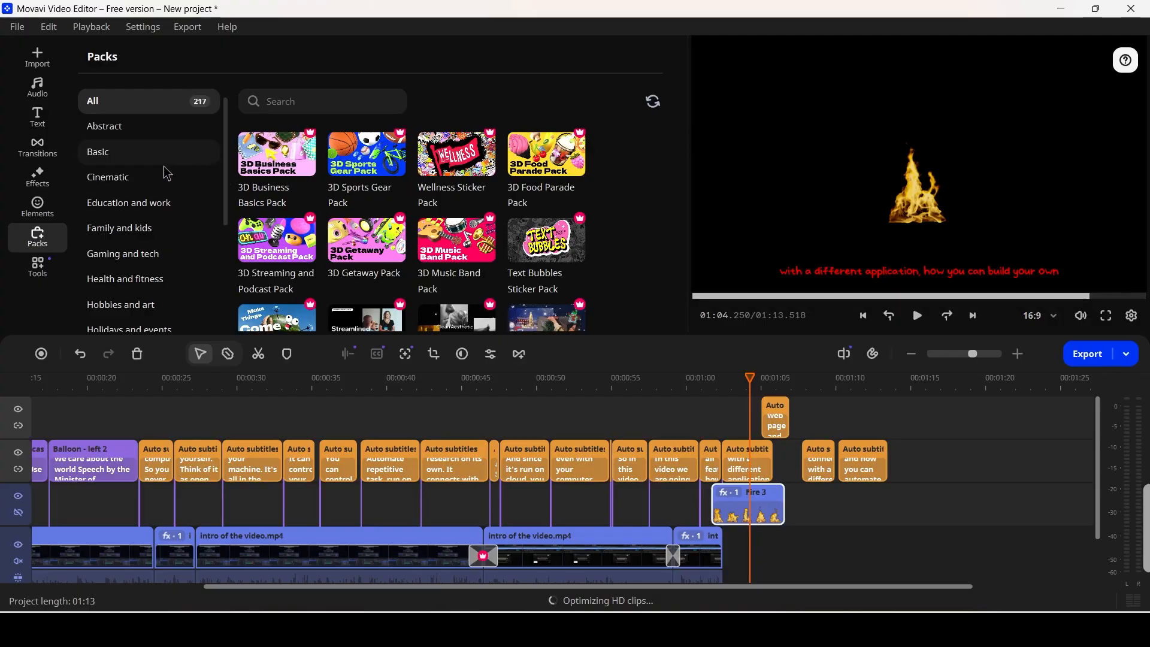
click(159, 204)
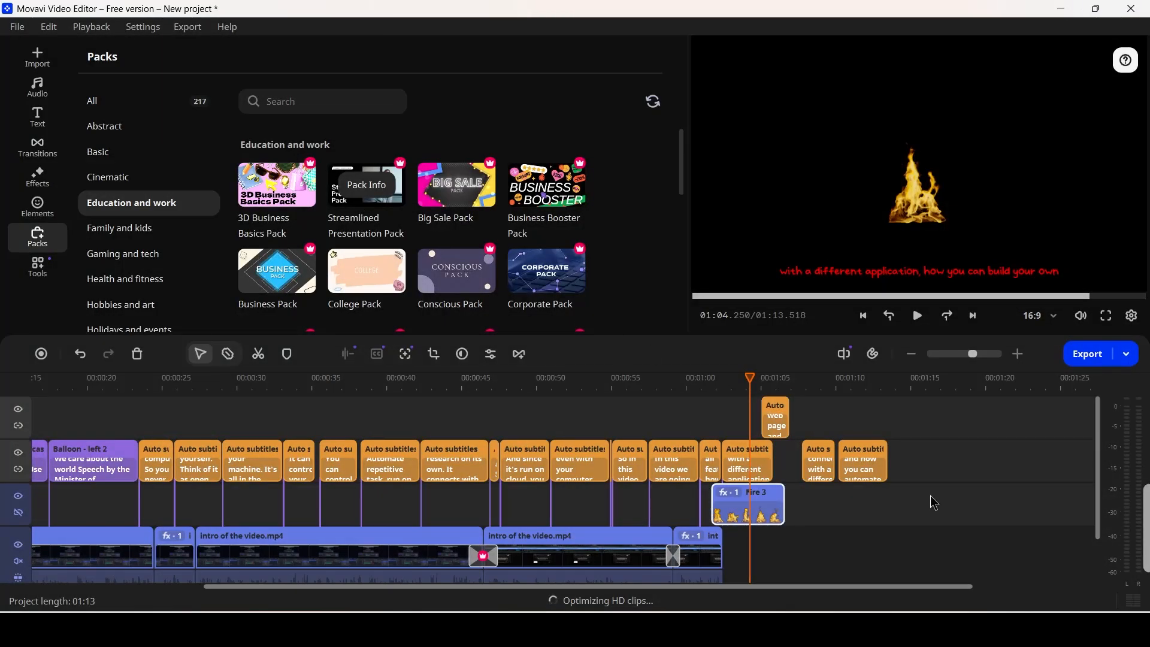
click(37, 146)
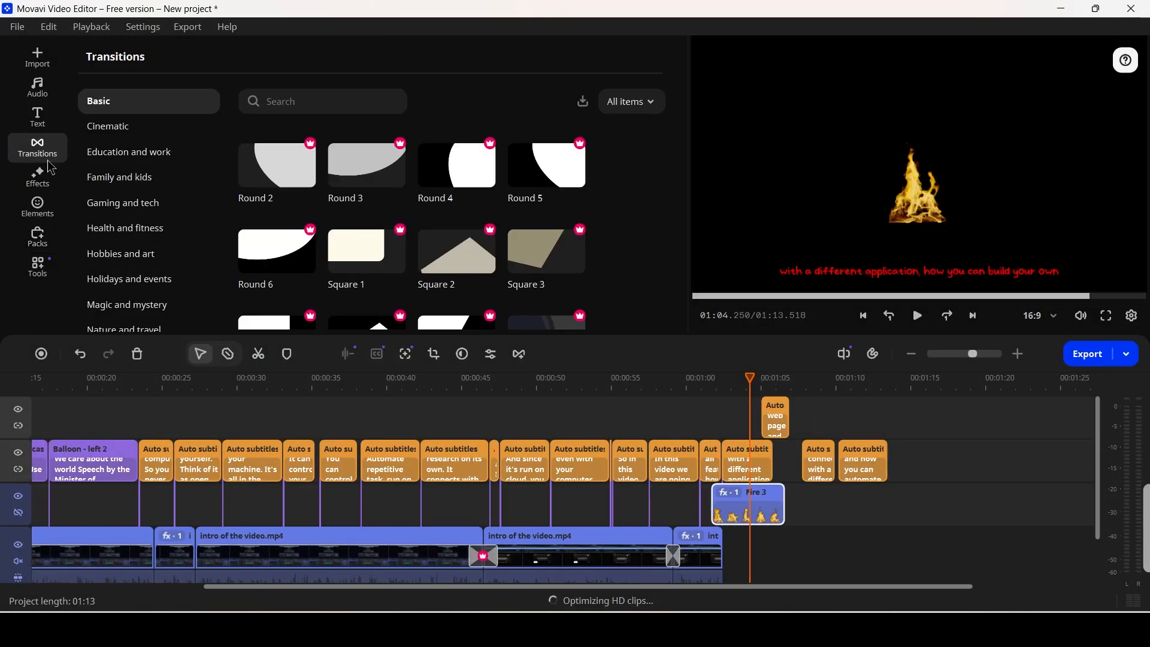
click(37, 236)
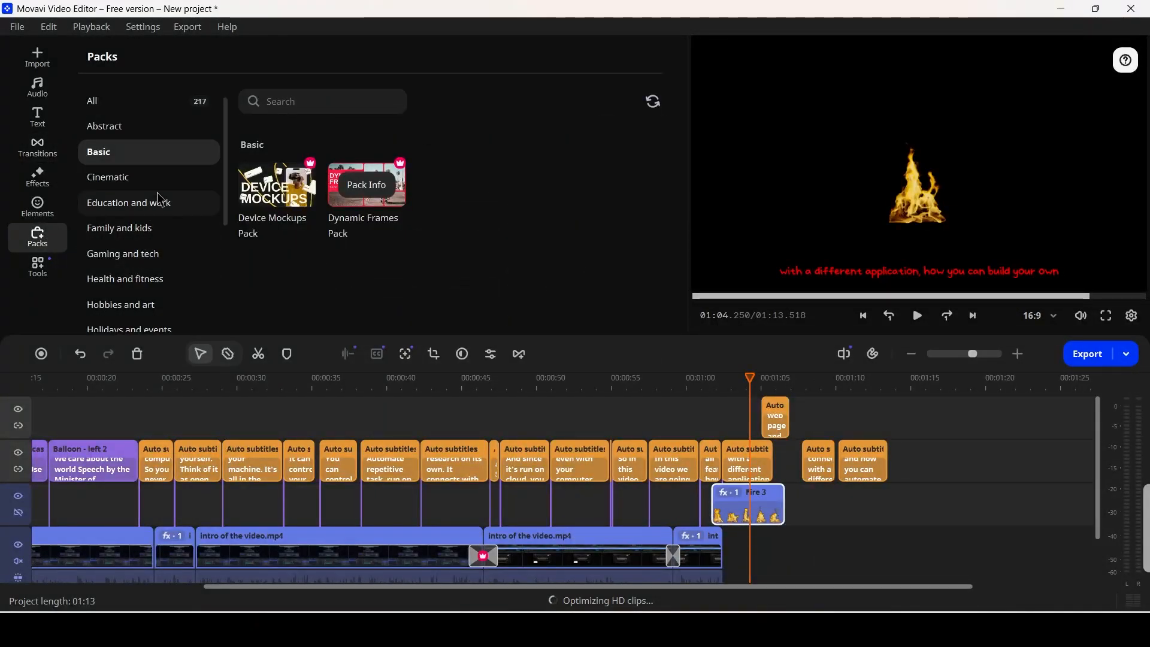
click(146, 177)
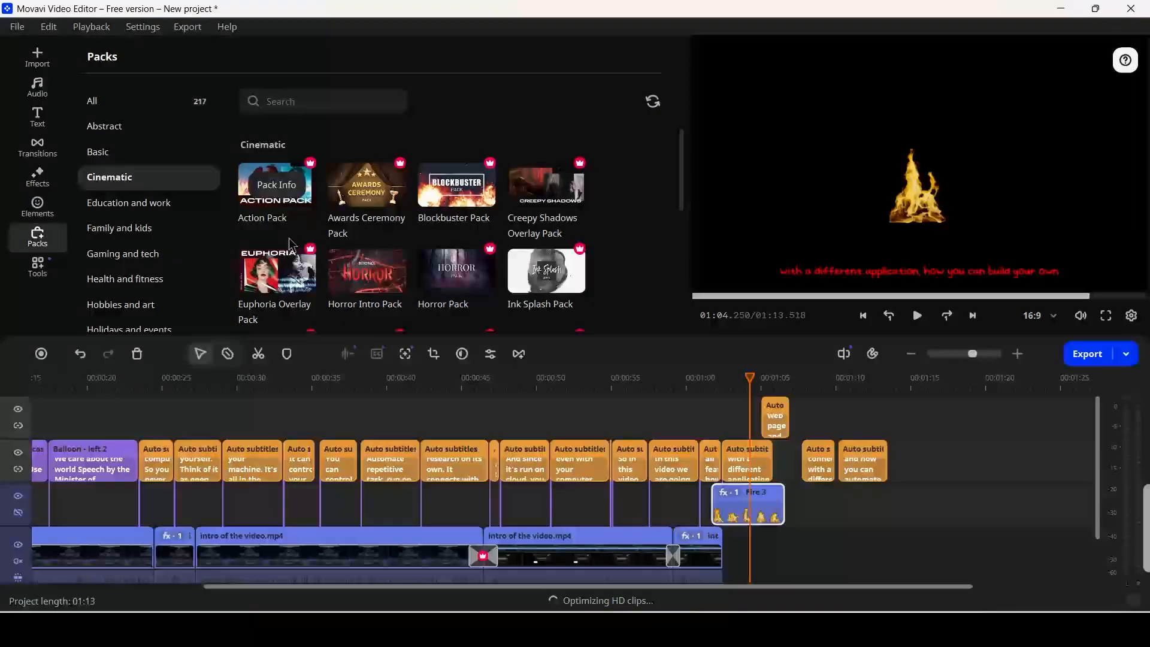
mouse_move(280, 191)
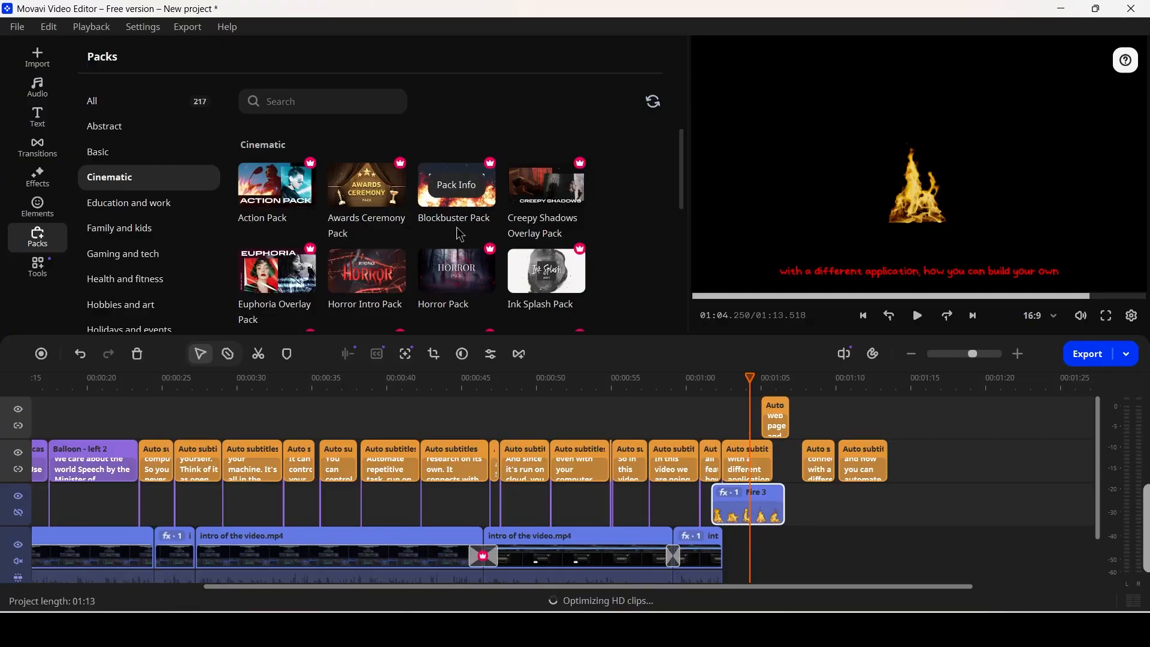
scroll(300, 240, down, 2)
click(149, 203)
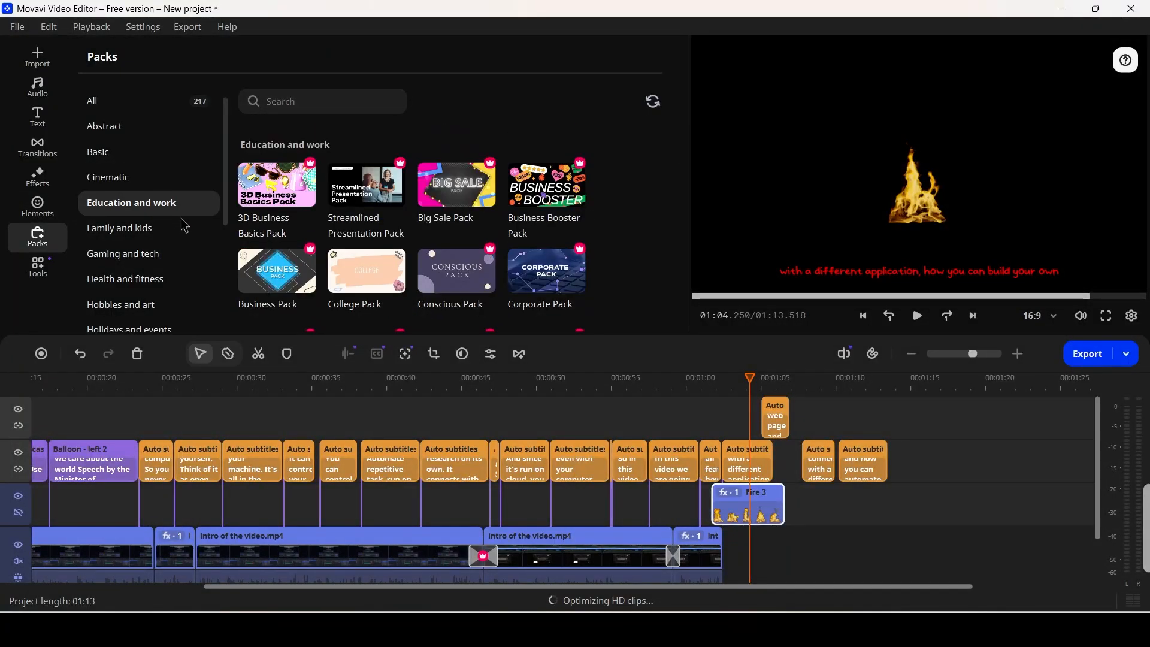
Open the titles listed in the Streamlined Presentation Pack's info and examine the Education and work and Basic titles.
mouse_move(365, 192)
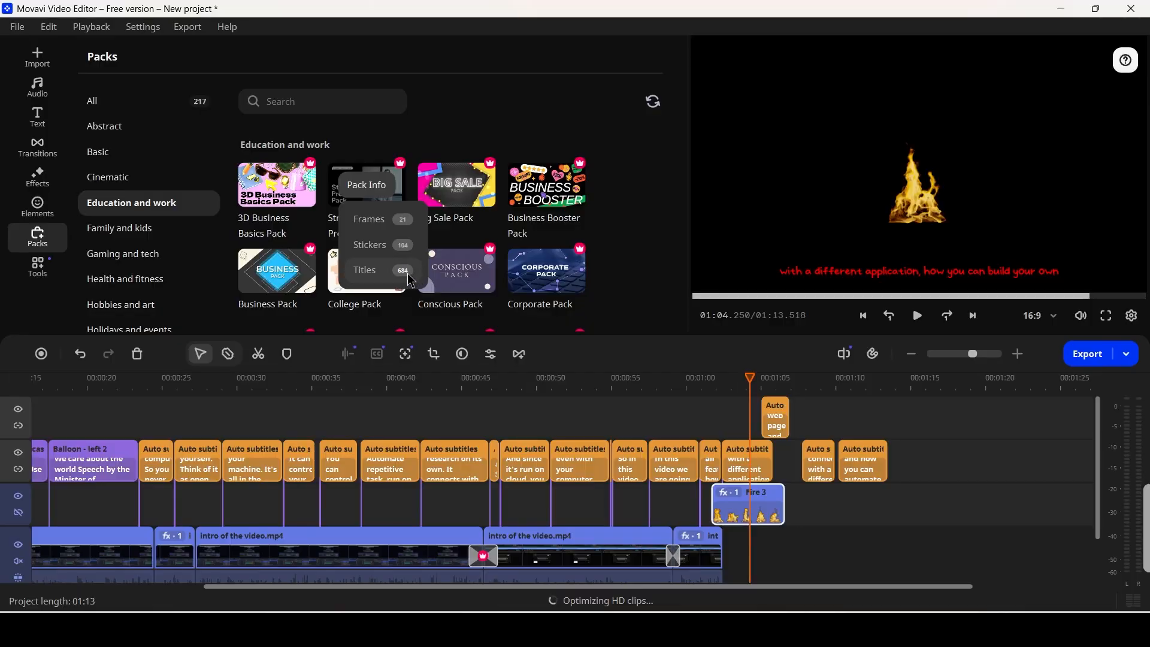
click(388, 270)
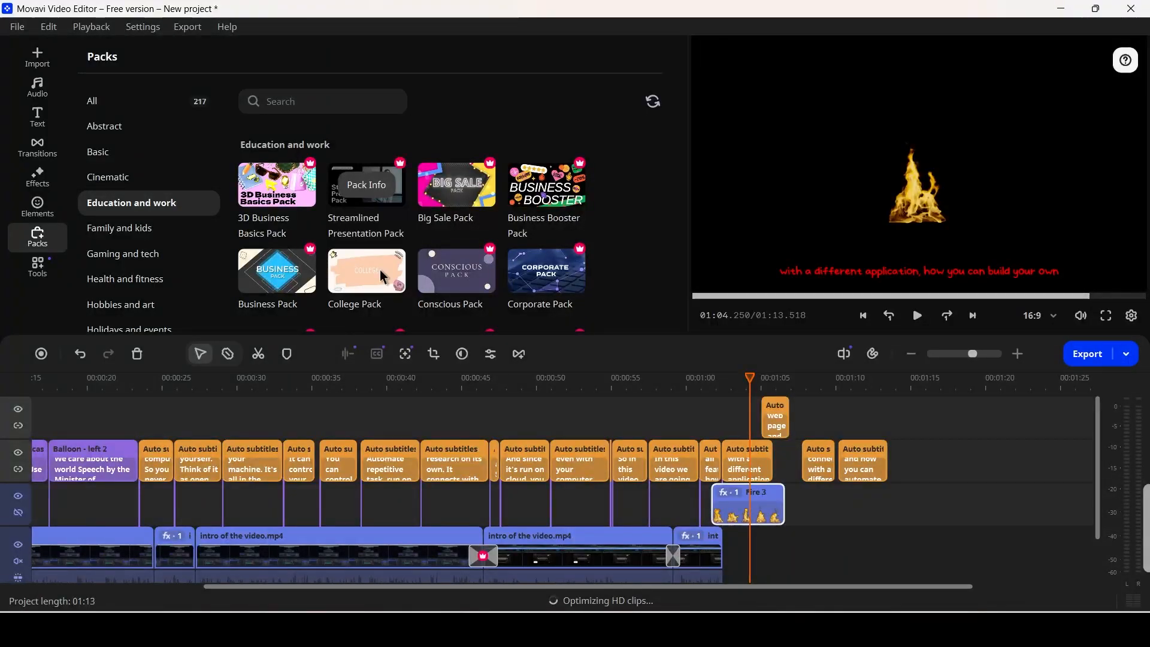
scroll(413, 269, up, 5)
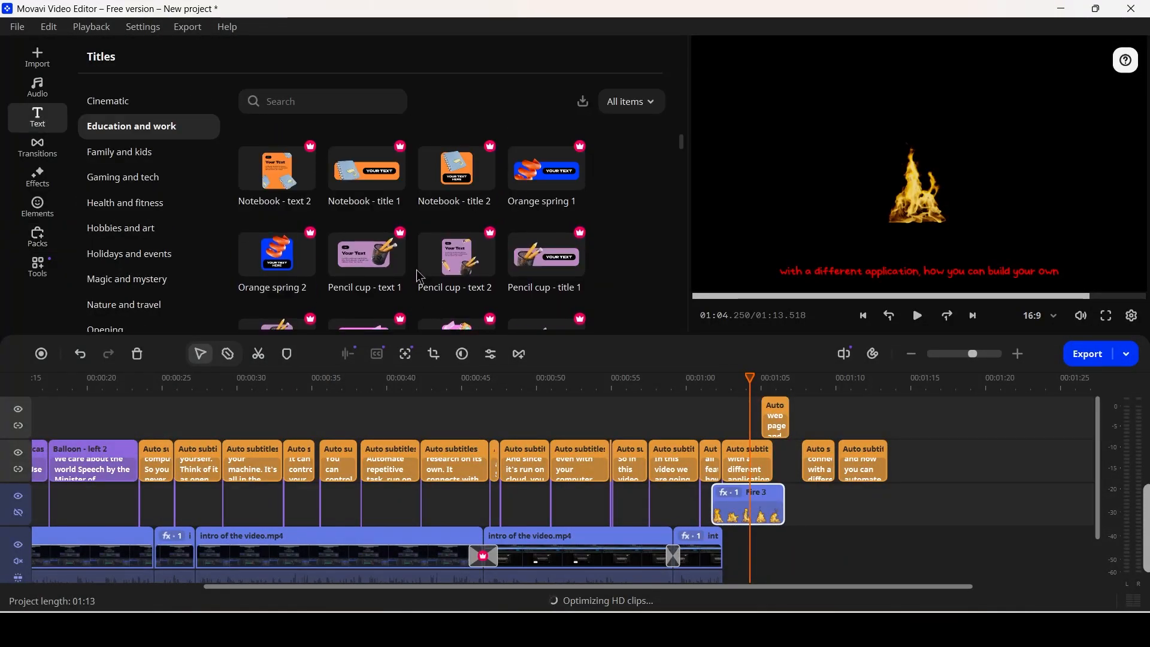
scroll(422, 278, up, 15)
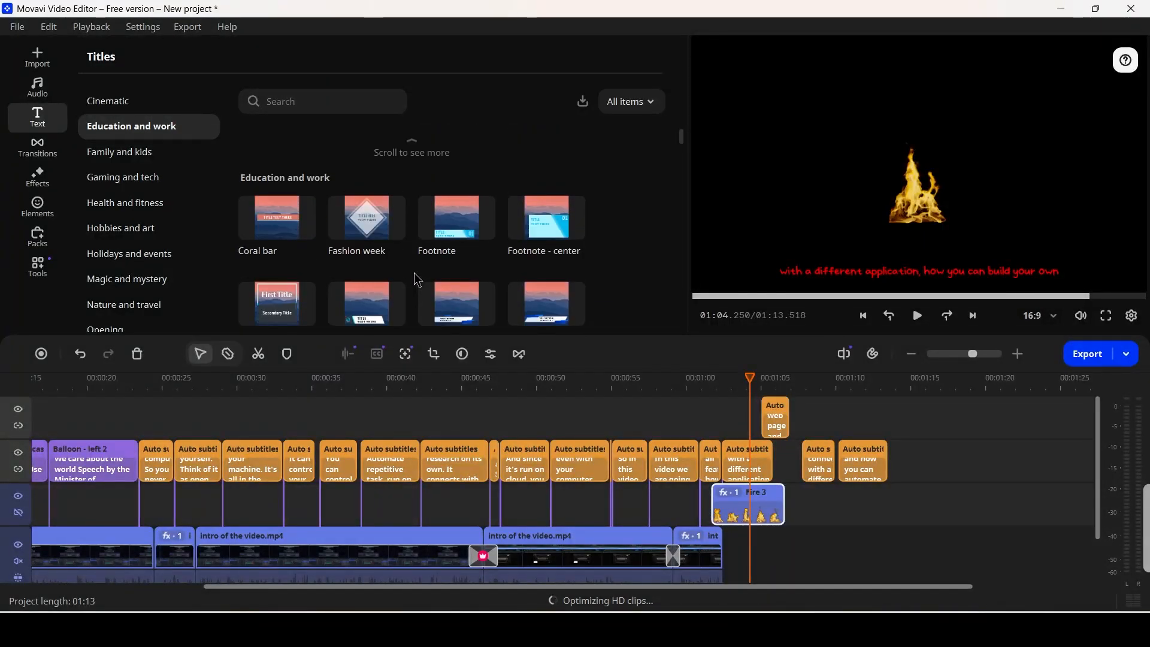
scroll(418, 279, up, 10)
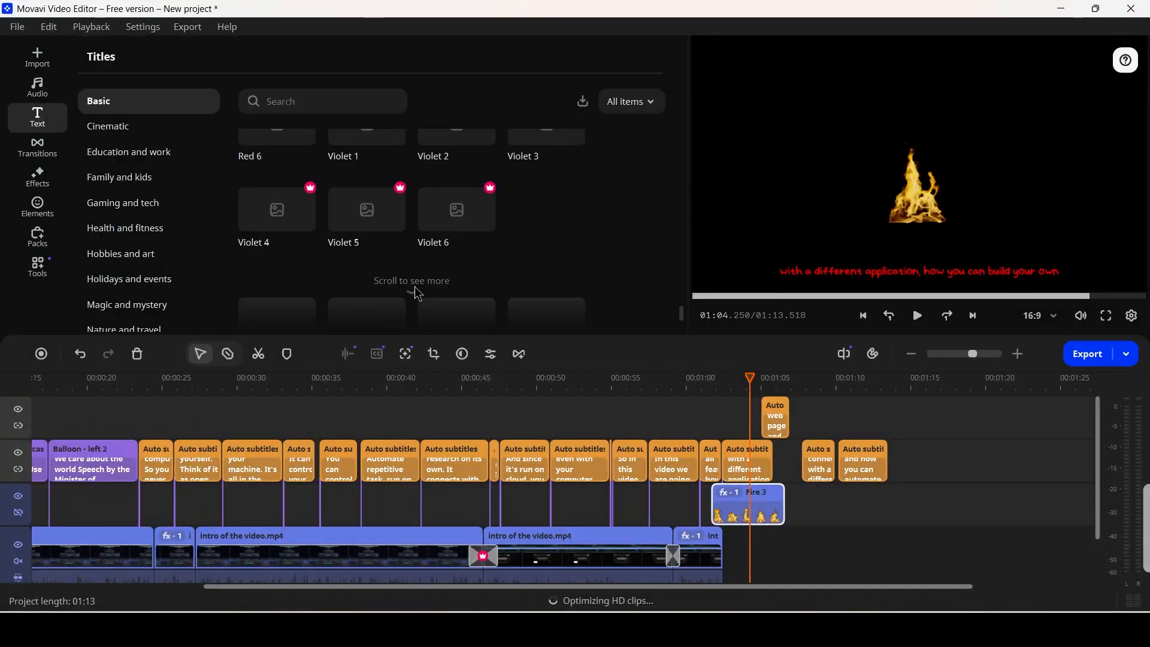
scroll(413, 294, down, 3)
scroll(419, 294, up, 10)
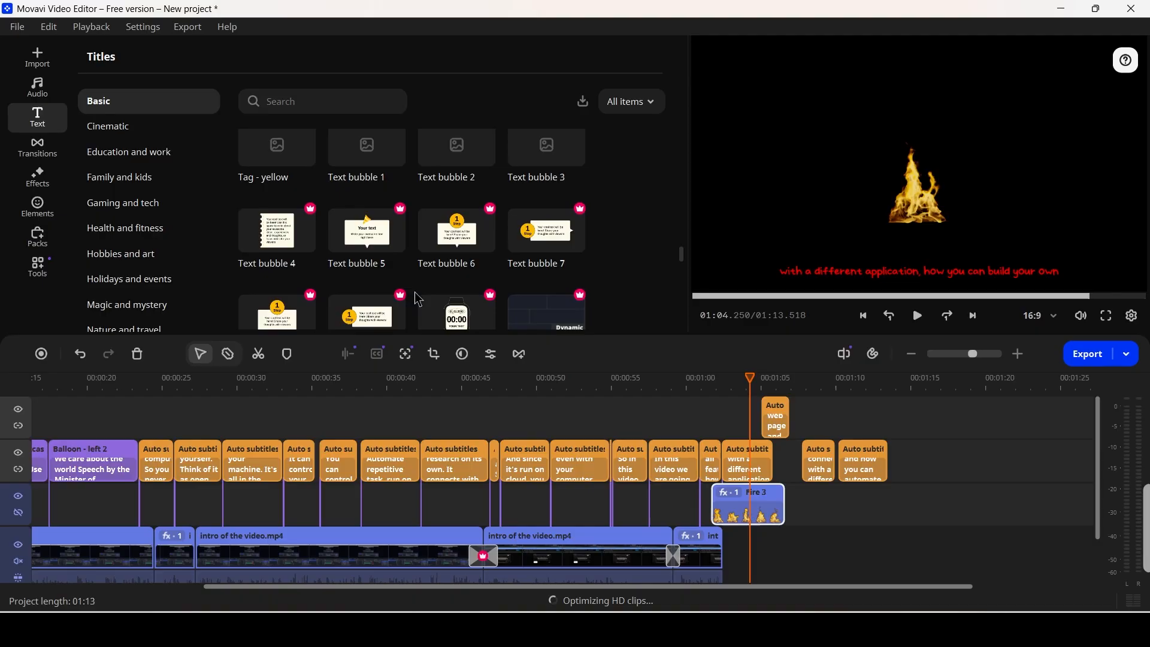
scroll(419, 301, up, 1)
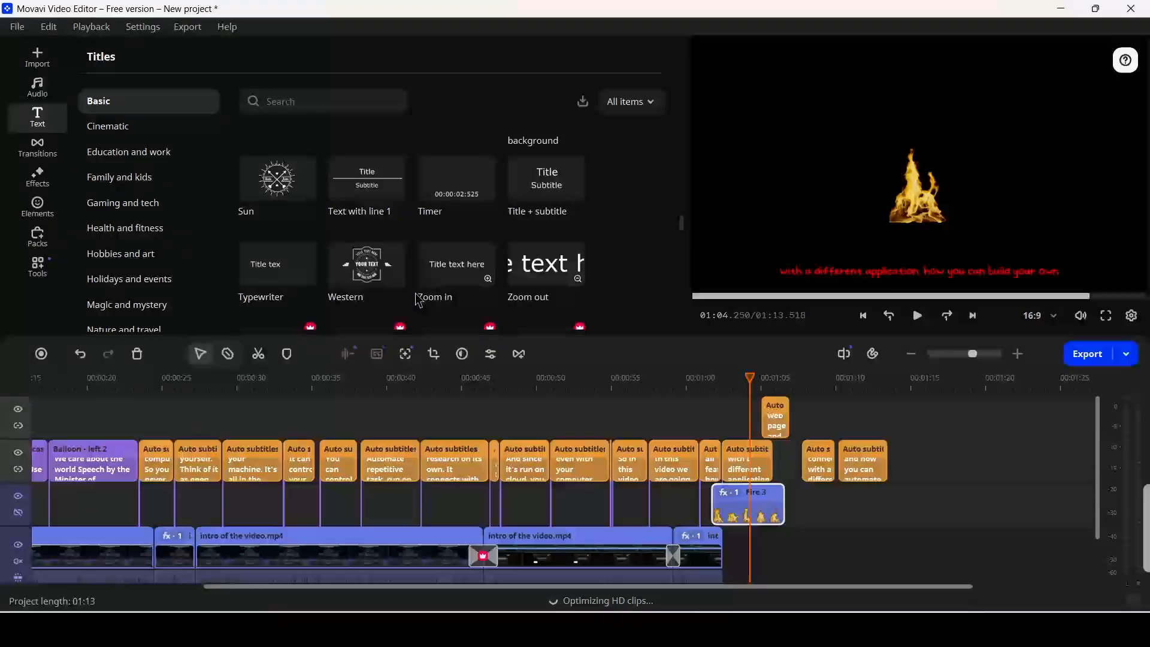
scroll(423, 303, up, 1)
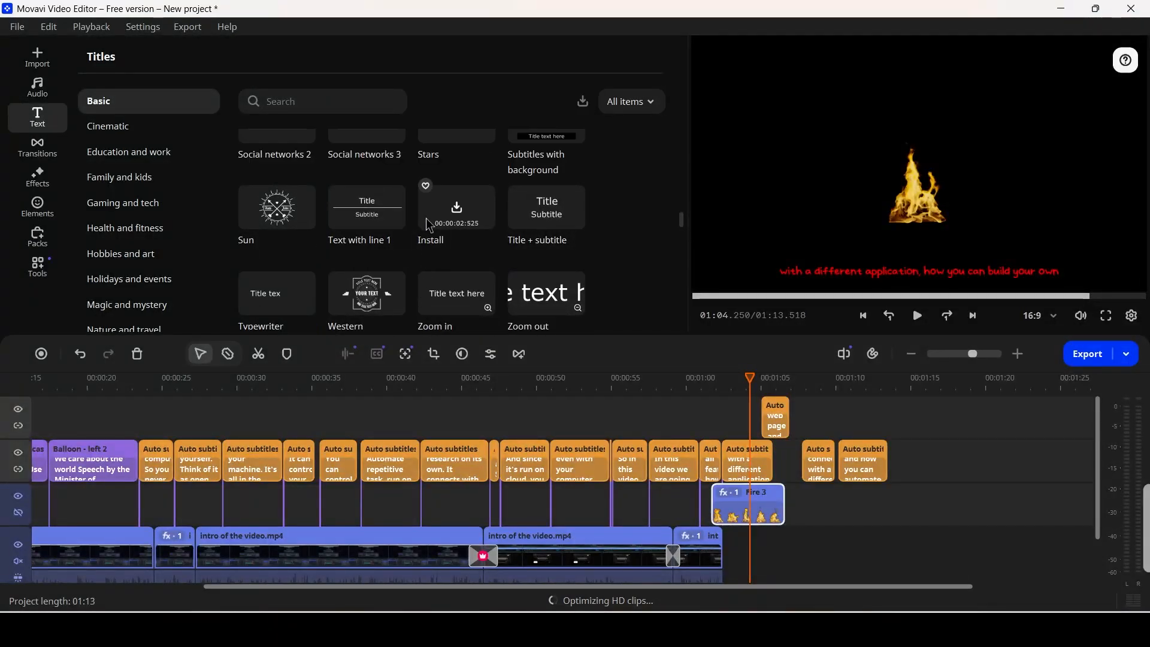